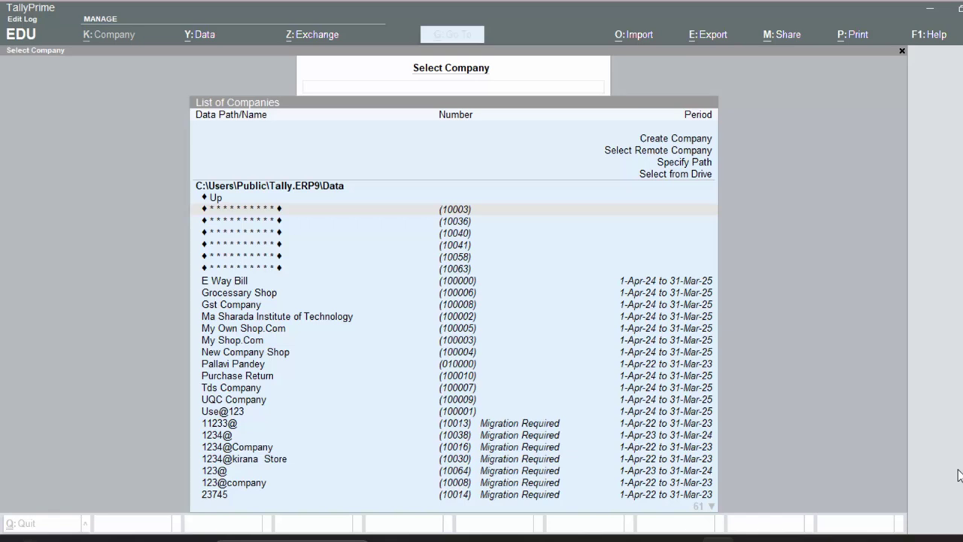
- Select and load Gst Company from the company list
left_click(842, 169)
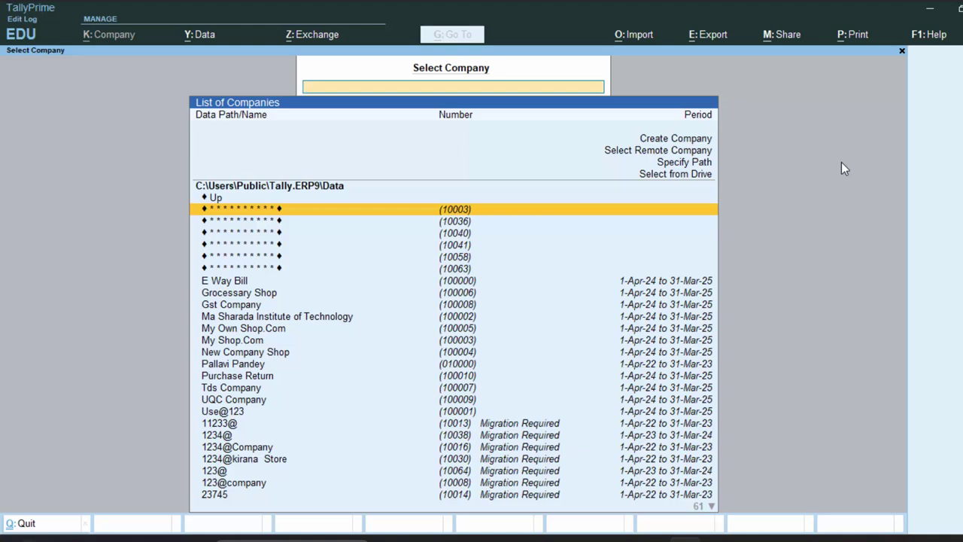
key("F11")
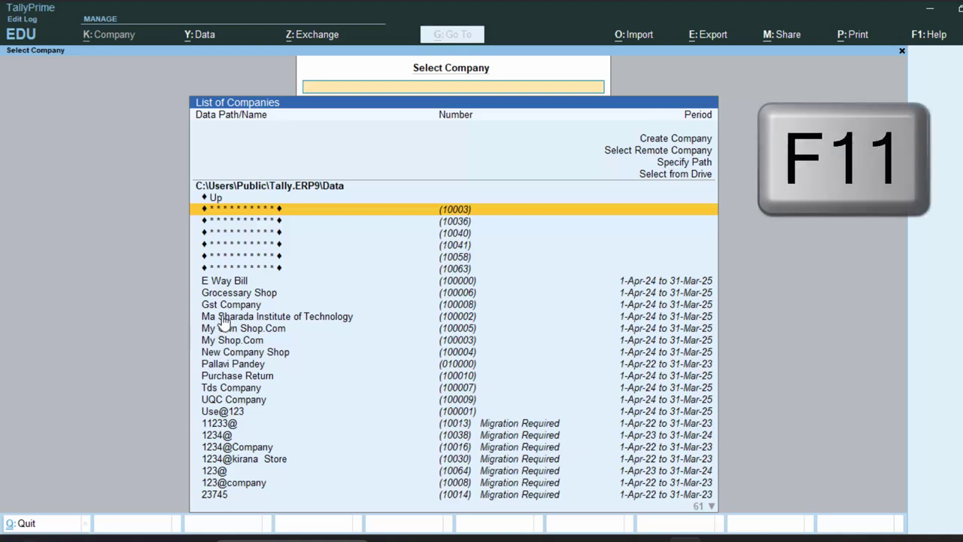
left_click(226, 306)
left_click(227, 305)
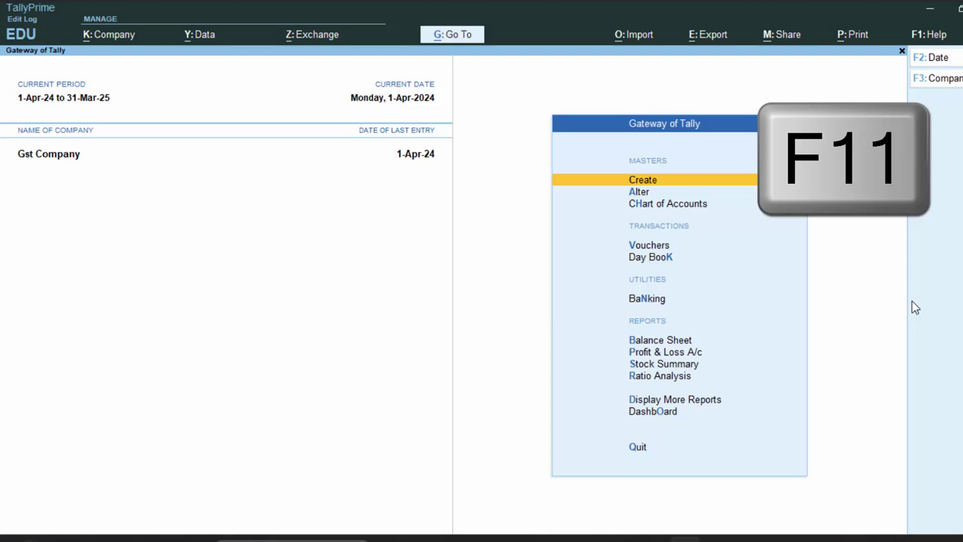
- Set Enable Tax Deducted at Source (TDS) to Yes in the company features
key("F11")
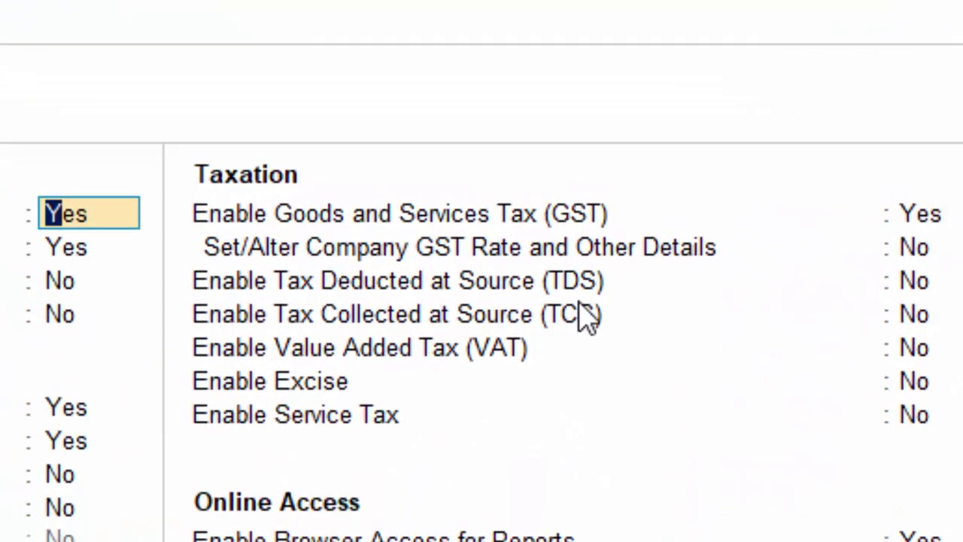
left_click(919, 290)
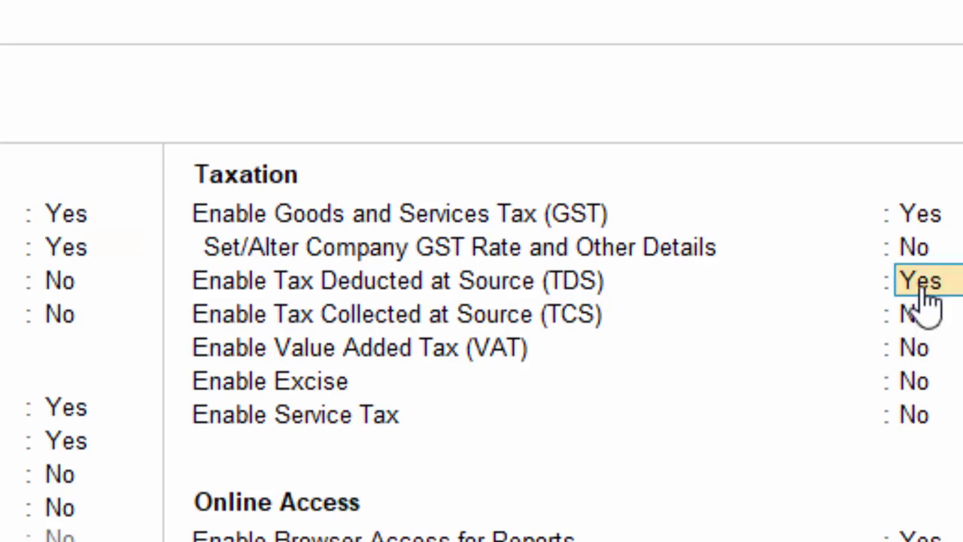
key("Return")
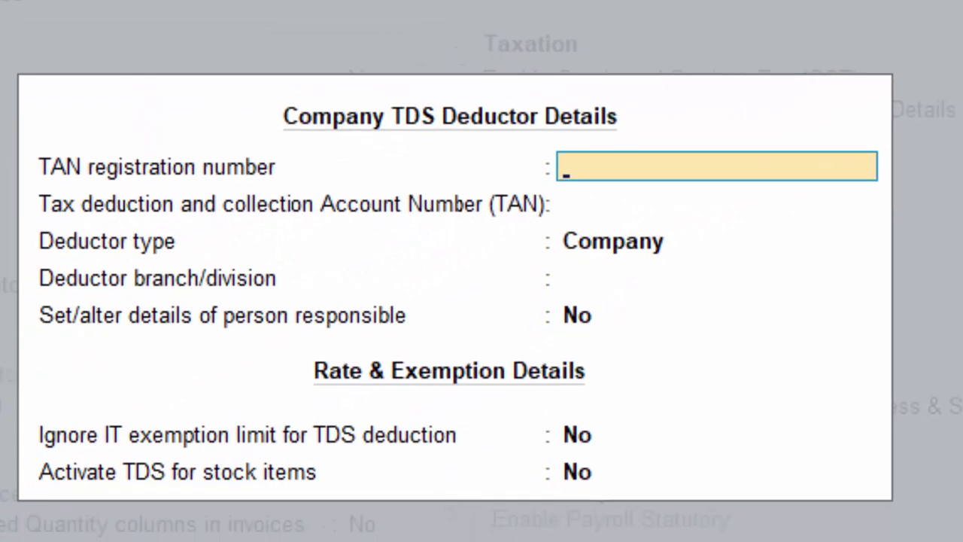
- Enter the company's TAN registration number and its TAN, correcting the TAN once
type("AAA")
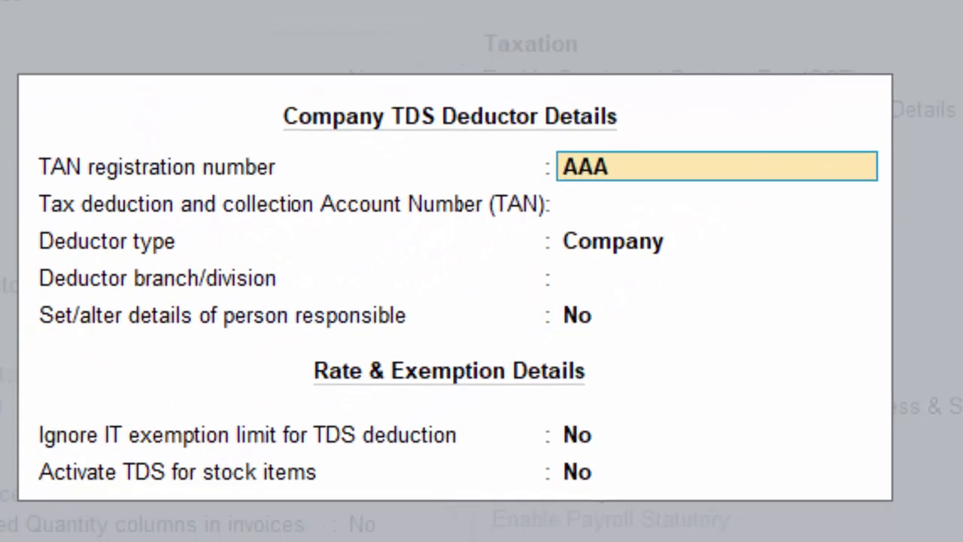
type("38924DKF")
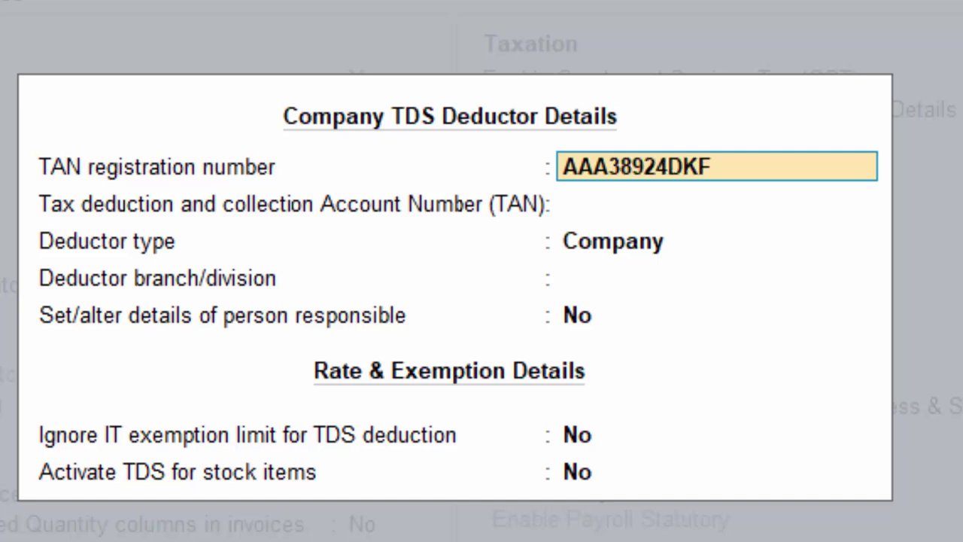
key("Return")
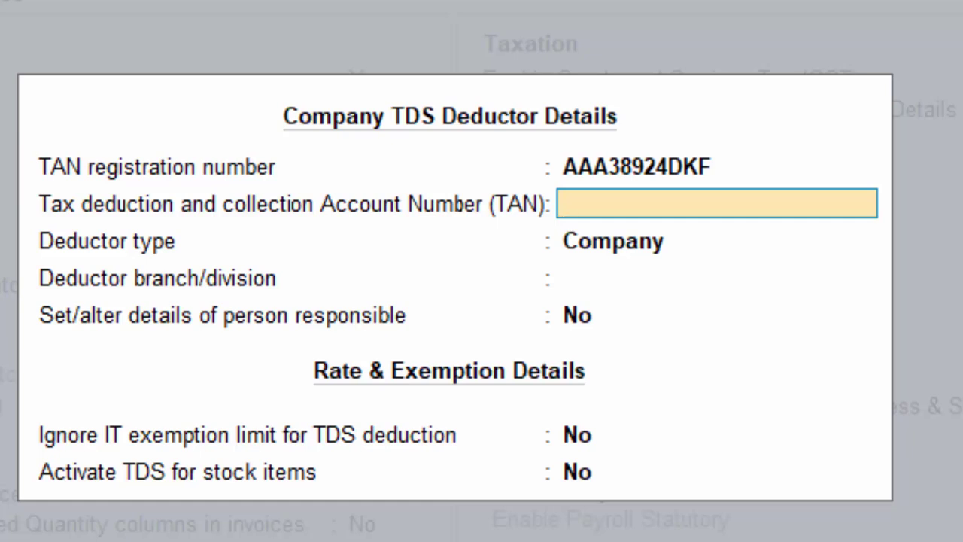
type("AAAA6")
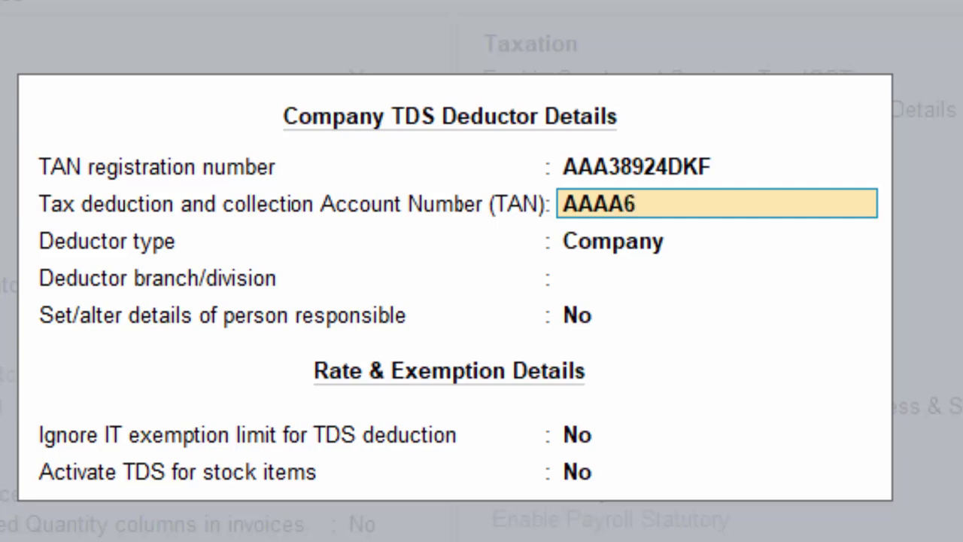
type("839J")
key("Return")
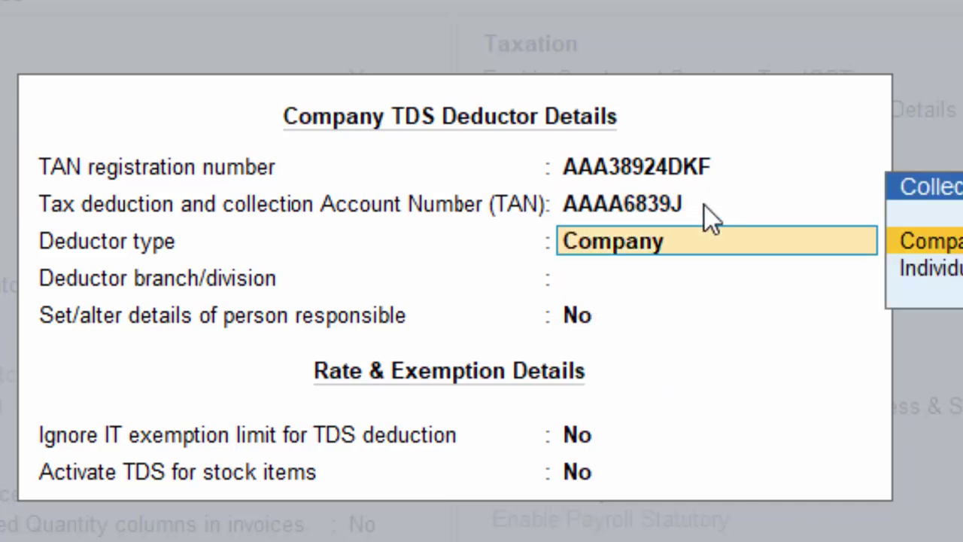
left_click(701, 203)
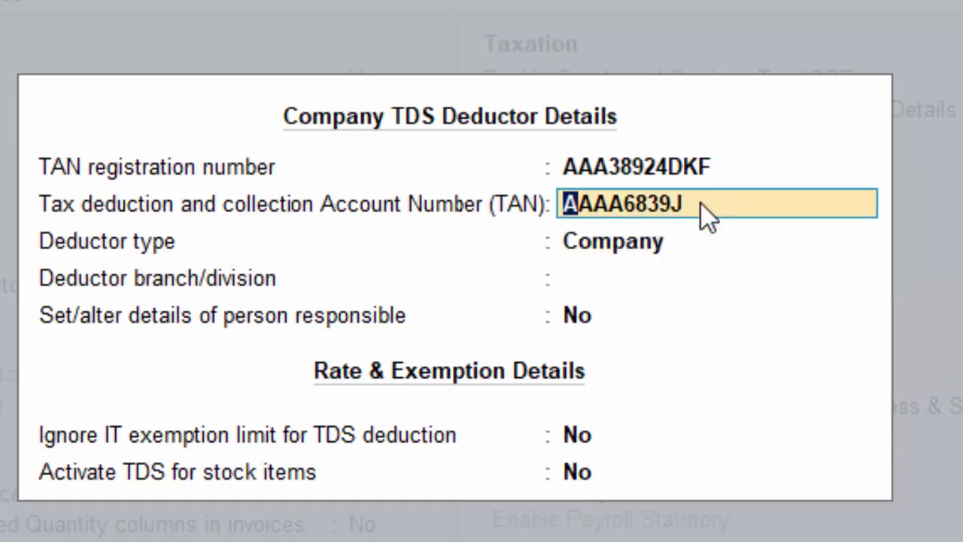
type("AAAA")
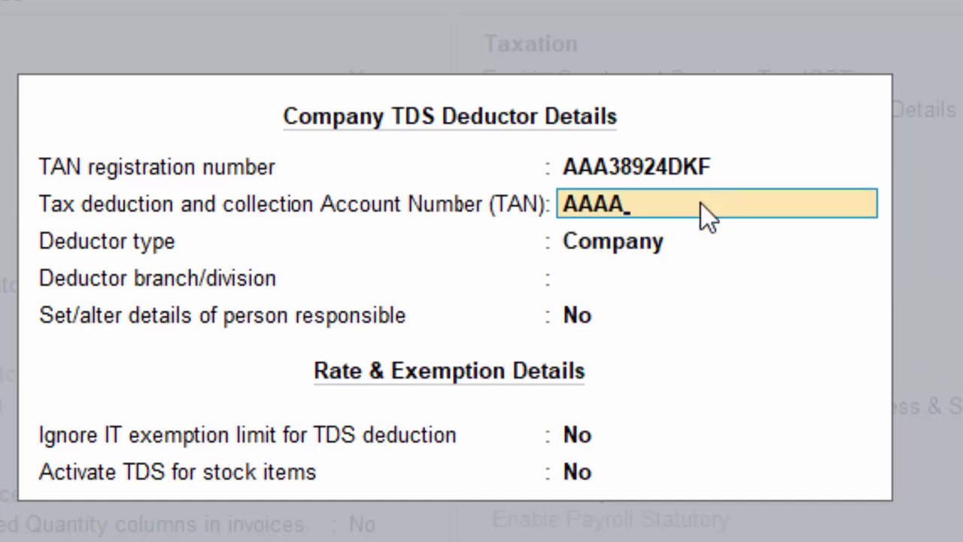
type("76543H")
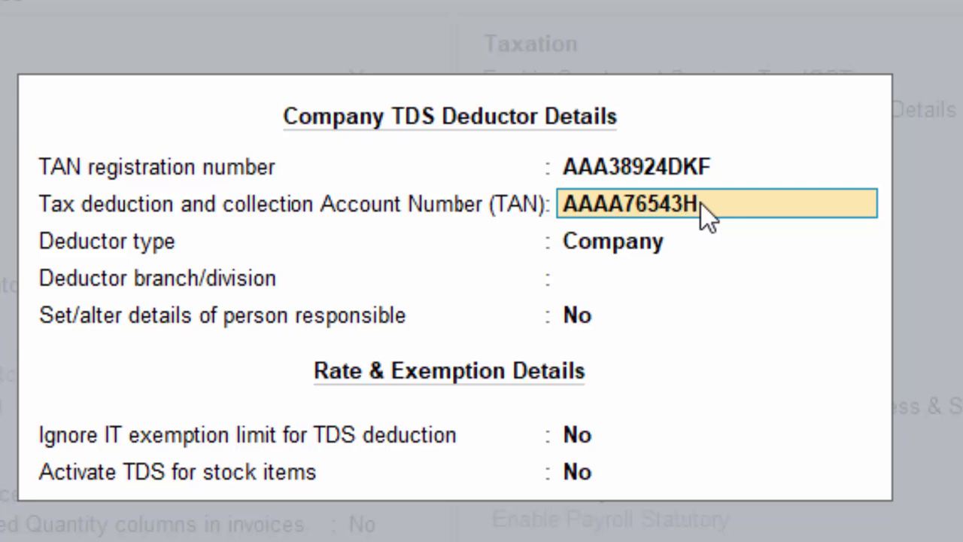
key("Return")
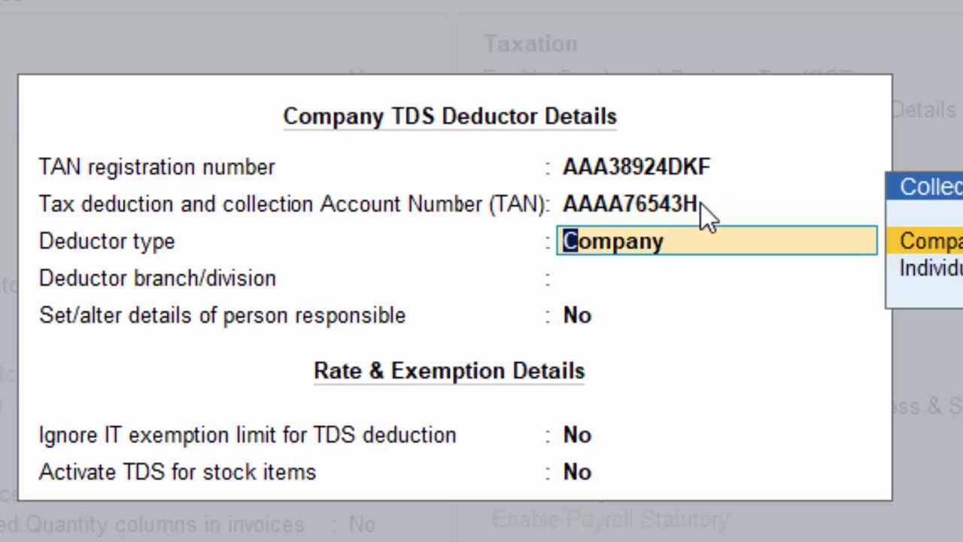
- Keep deductor type Company, set branch to Deoria, and choose Yes for person responsible
key("Return")
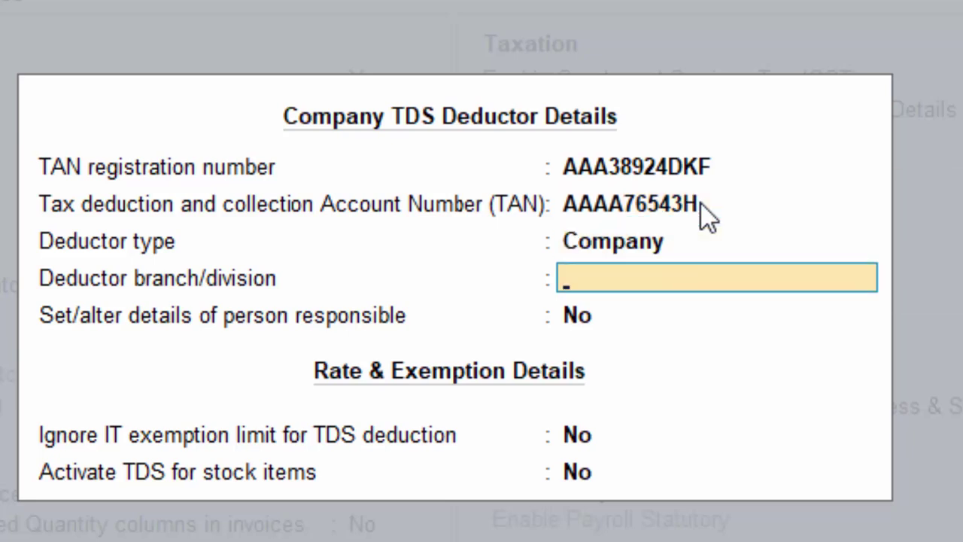
type("Deori")
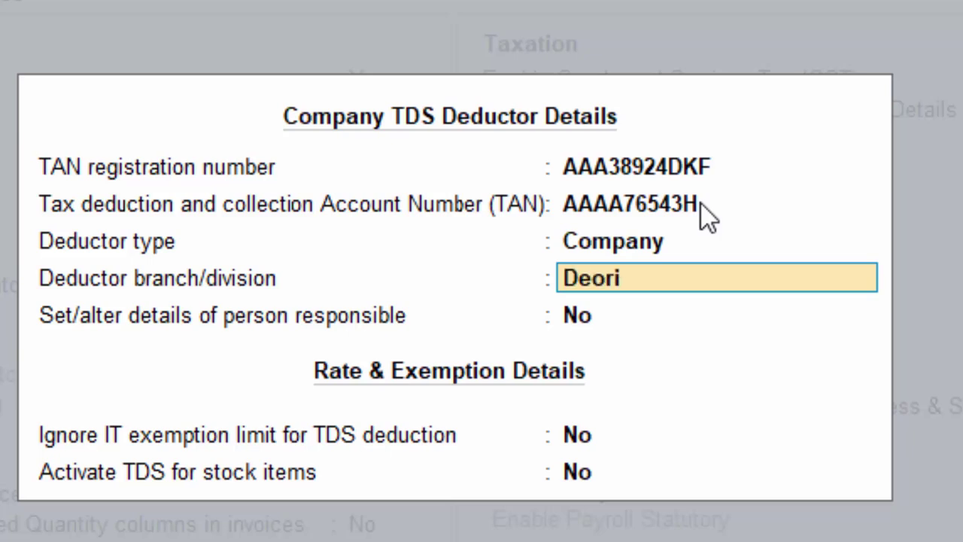
type("a")
key("Return")
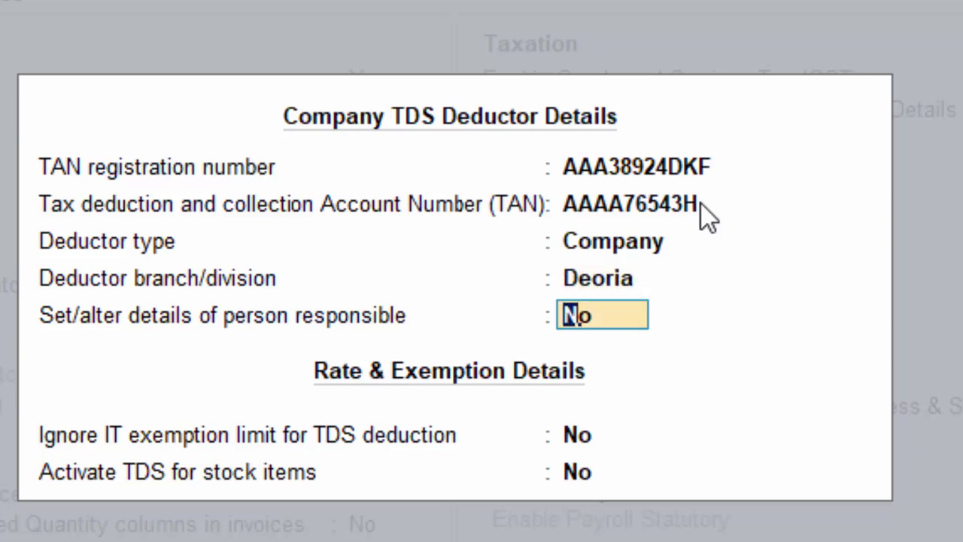
key("y")
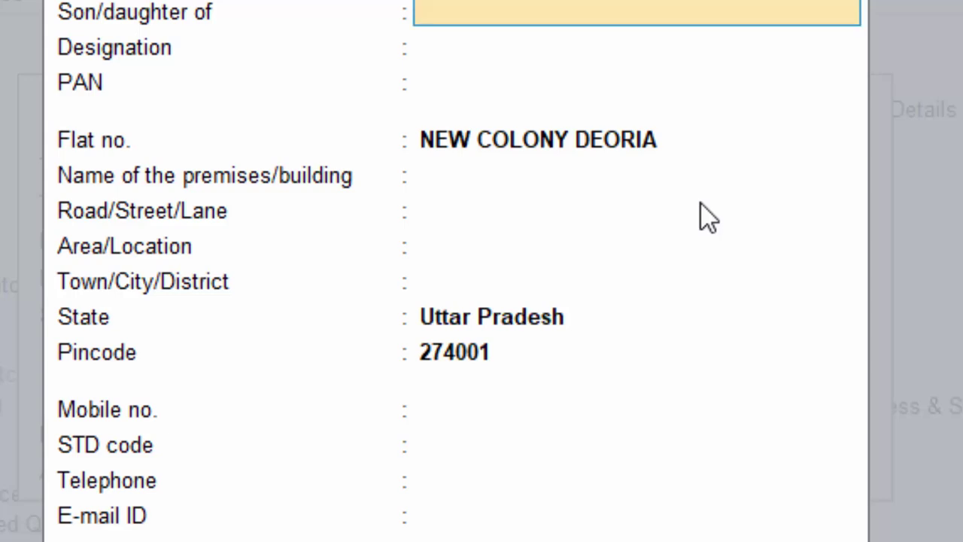
- Enter the responsible person's PAN, fixing the first invalid entry
key("Return")
key("Return")
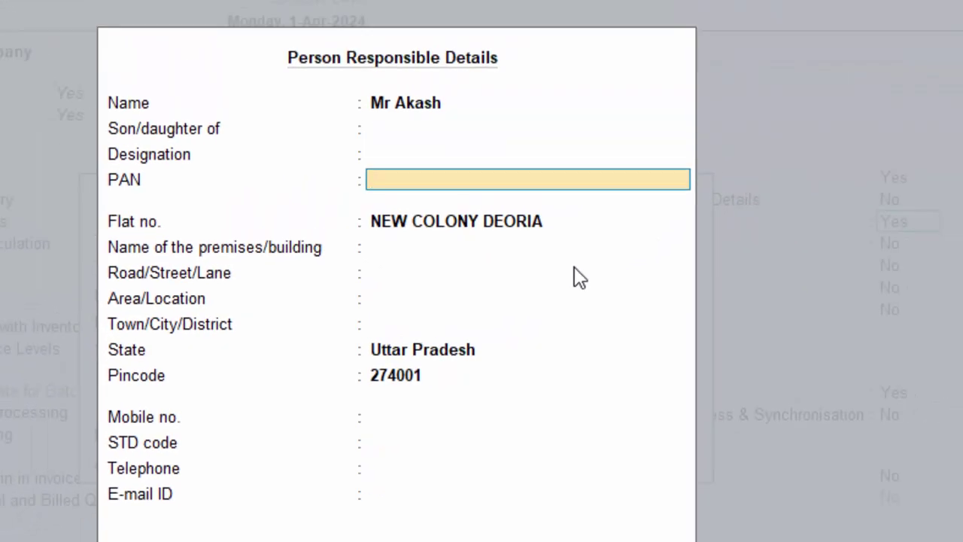
type("A")
key("BackSpace")
type("CQ")
type("PT678")
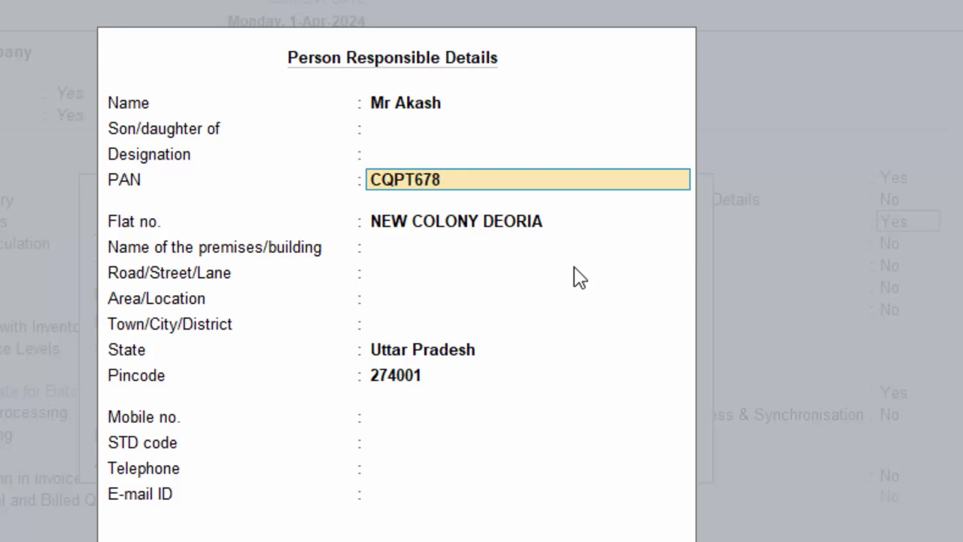
type("H")
key("Return")
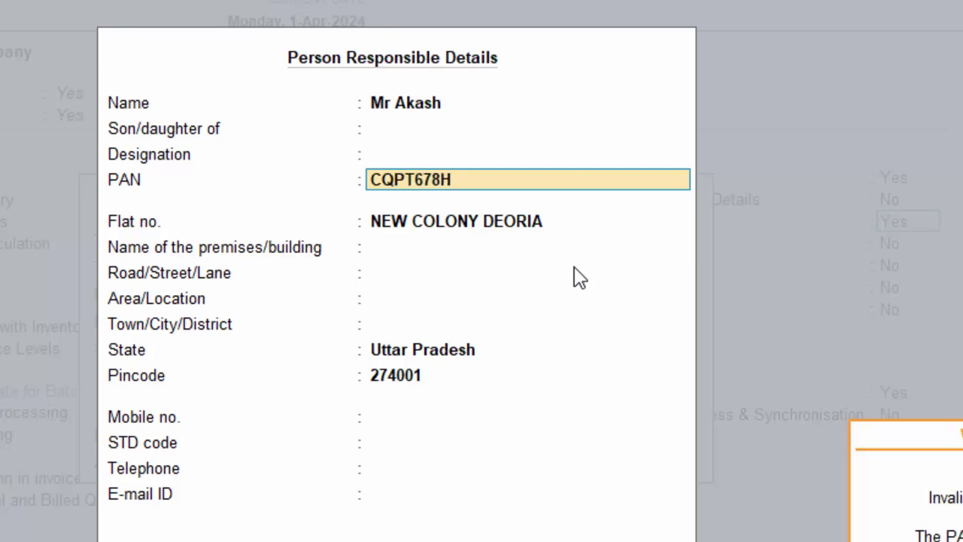
key("Up")
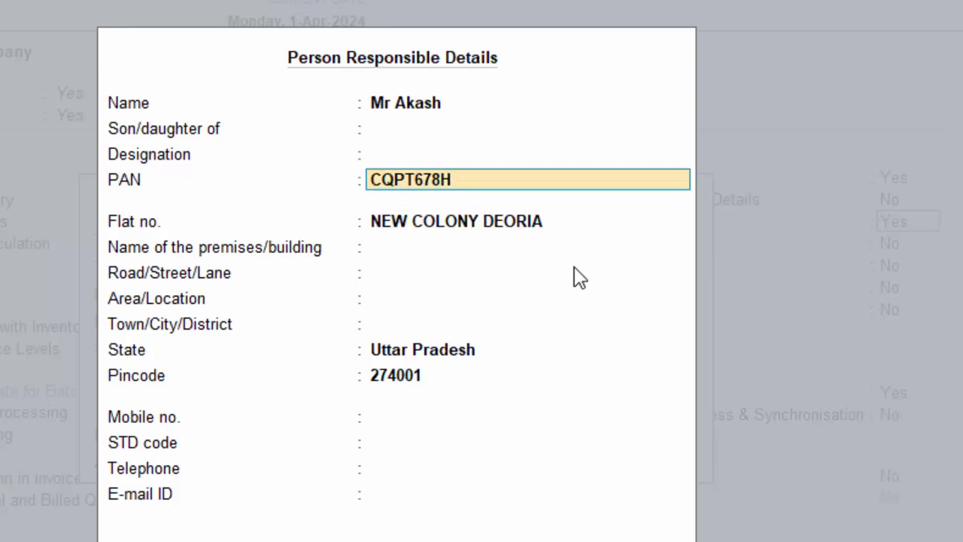
type("AC")
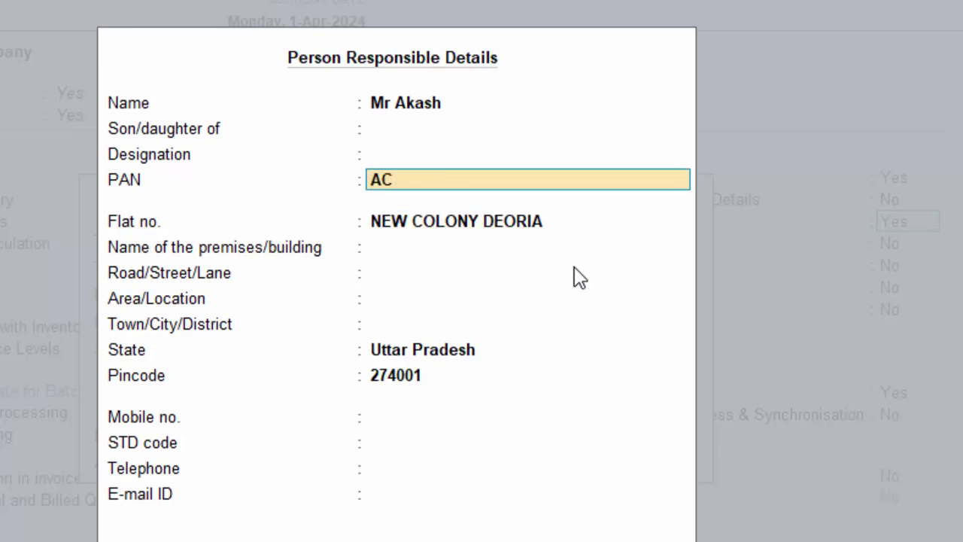
type("QP")
type("T")
type("6789")
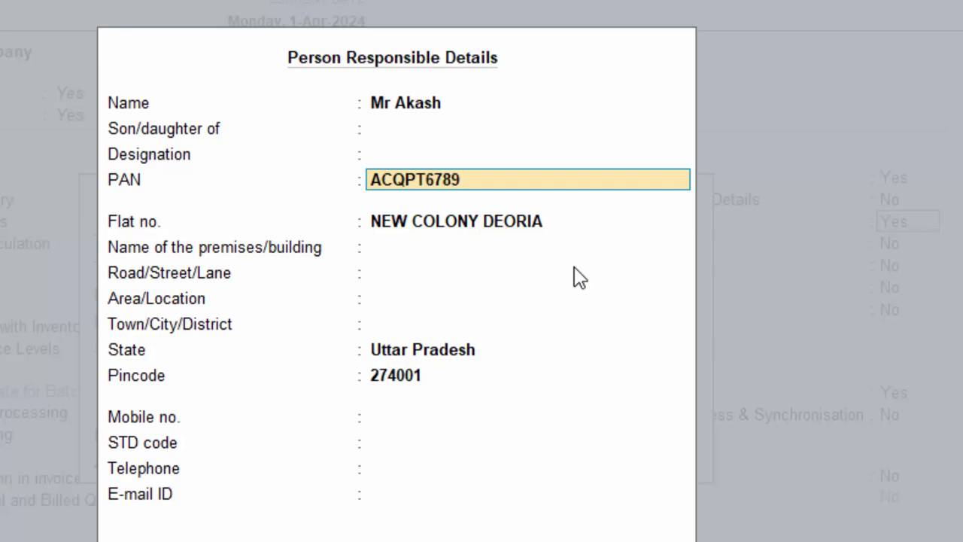
type("M")
key("Return")
- Leave address, phone and e-mail blank and accept the deductor details and remaining features
key("Return")
key("Return")
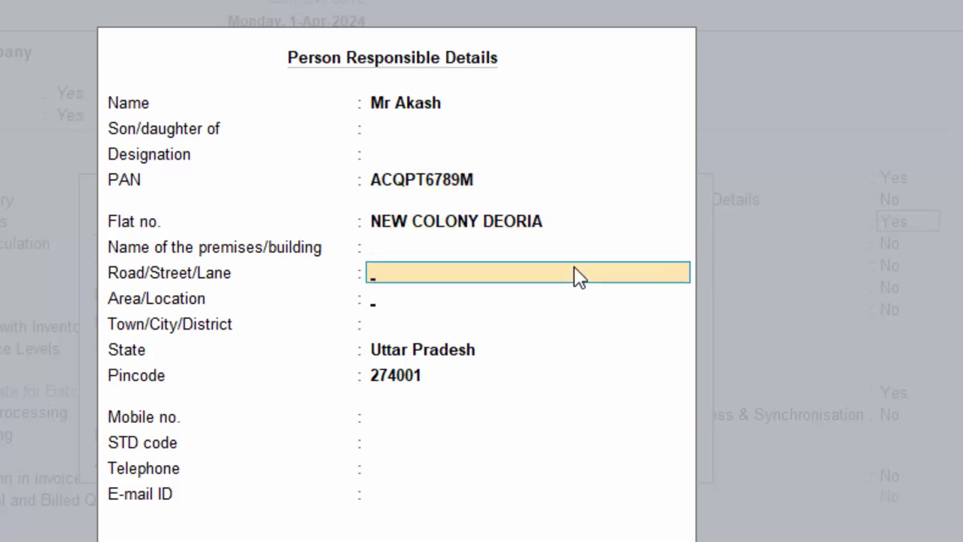
key("Return")
key("Return")
key("Return")
key("Return")
key("Return")
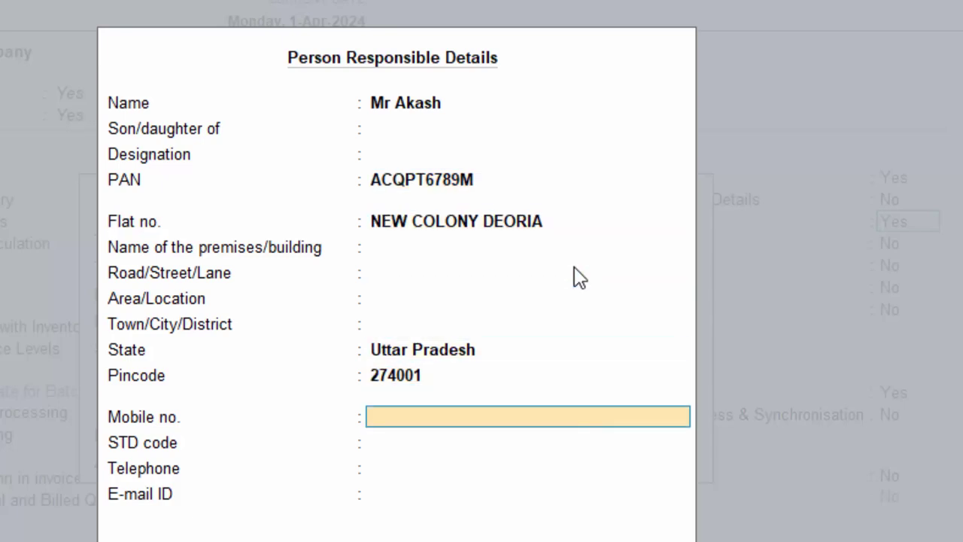
key("Return")
key("Return")
key("Return")
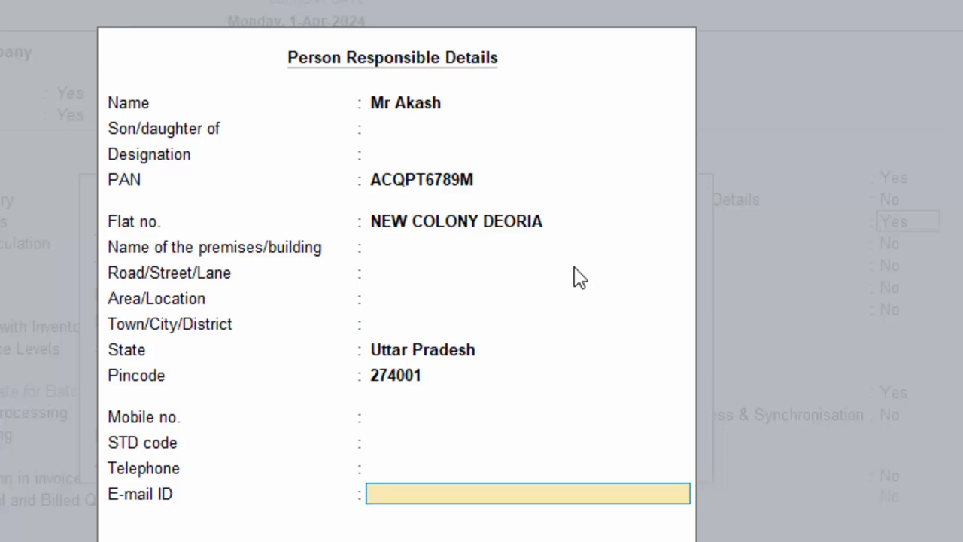
key("Return")
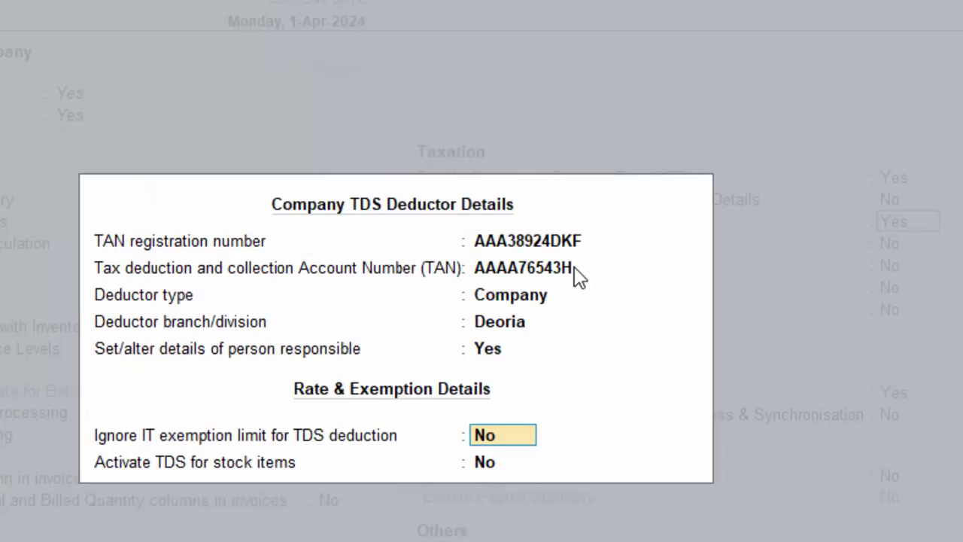
key("Return")
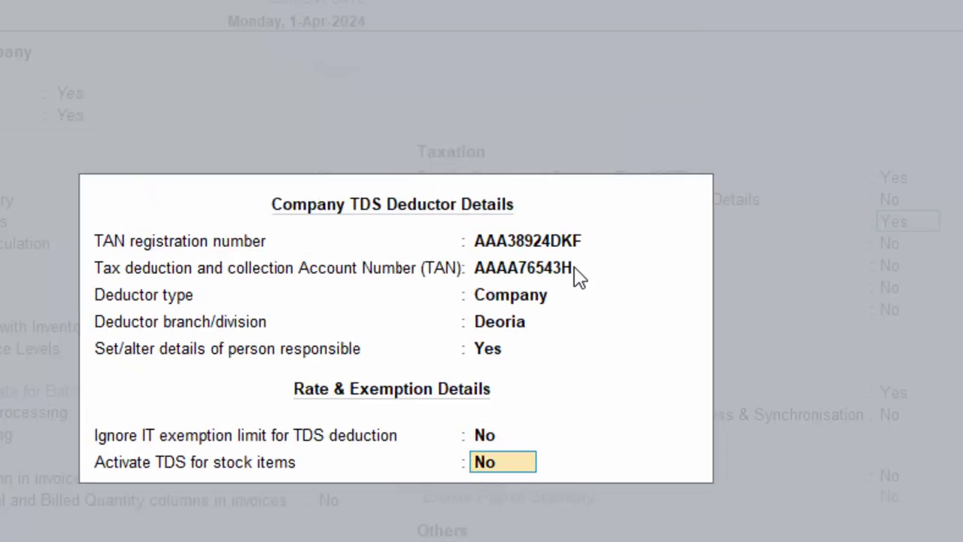
key("Return")
key("Return")
key("Return")
key("Return")
key("Return")
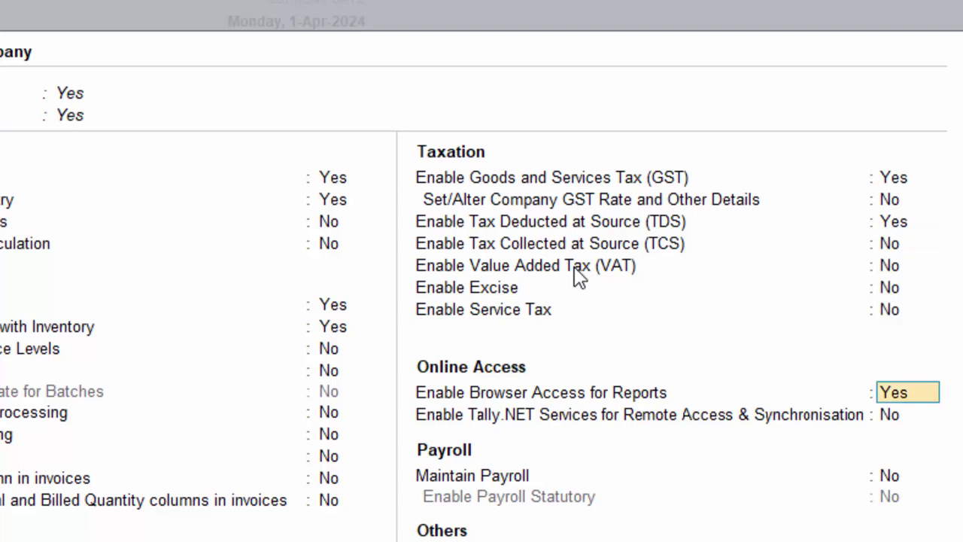
key("Return")
key("Return")
key("Return")
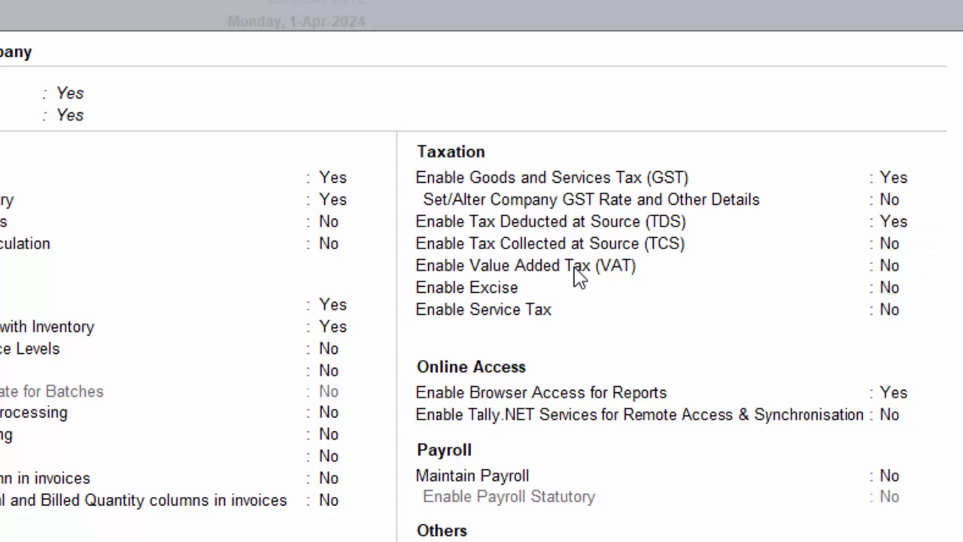
key("Return")
key("Return")
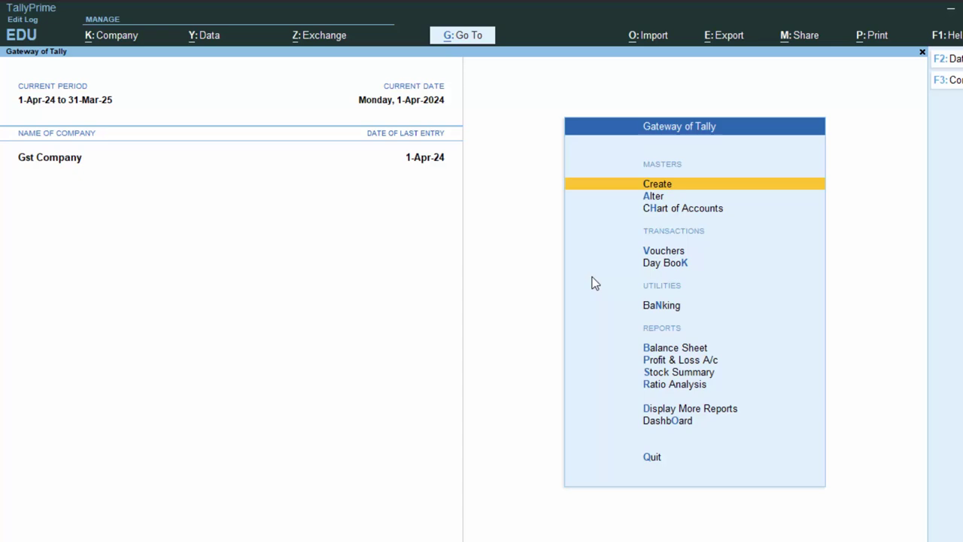
- Switch the new voucher to Journal (F7) and open ledger creation with Alt+C
key("v")
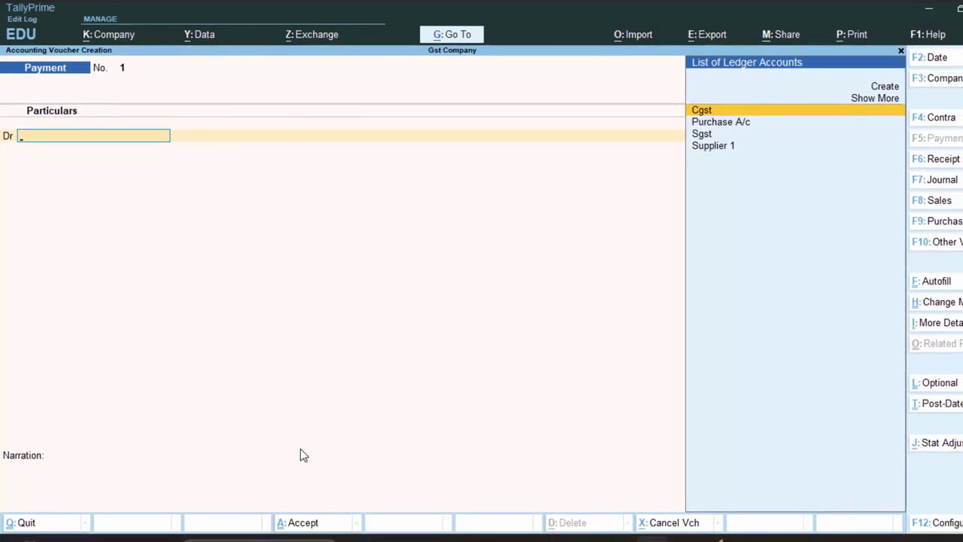
key("F7")
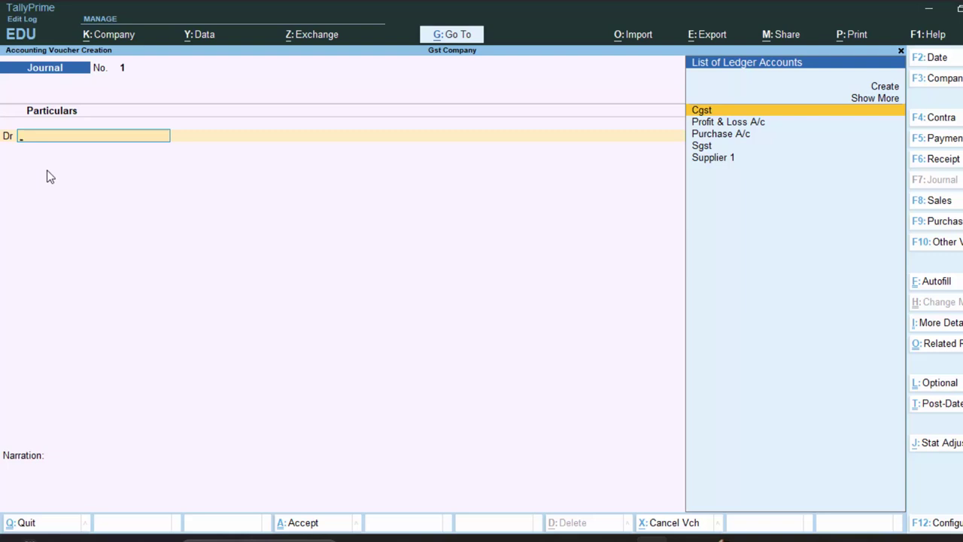
key("alt+c")
type("I")
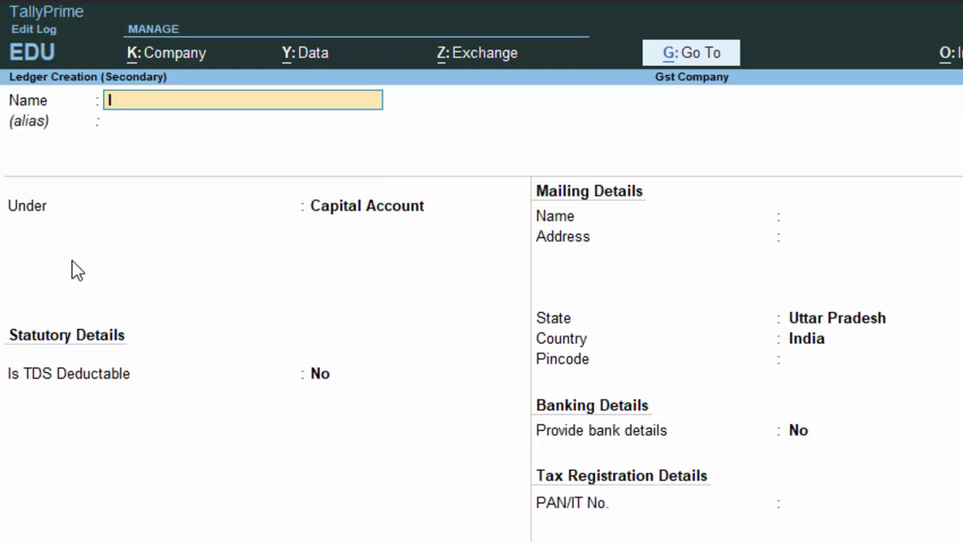
- Name the ledger 'Interest on Fixed Deposit' and place it under Indirect Incomes
type("ntere")
type("st o")
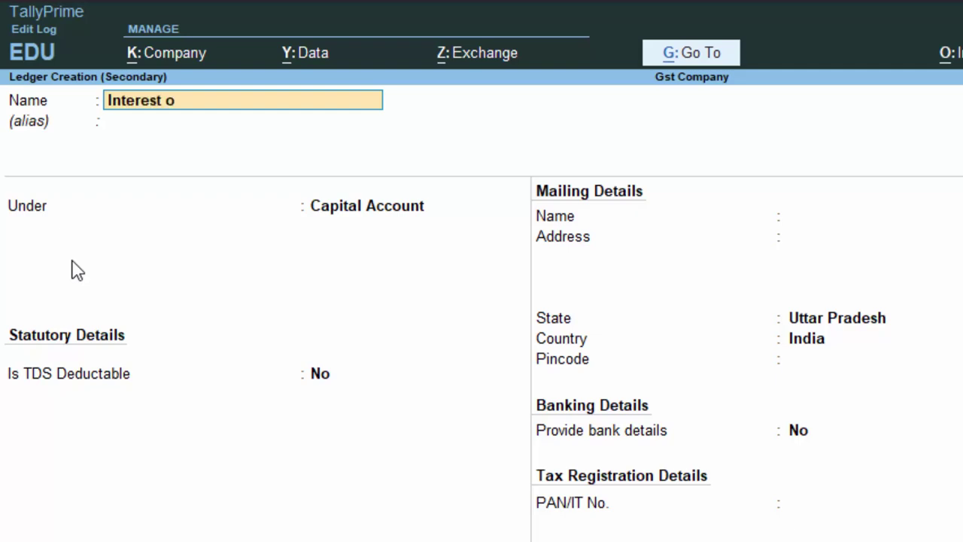
type("n Fix")
type("ed Depo")
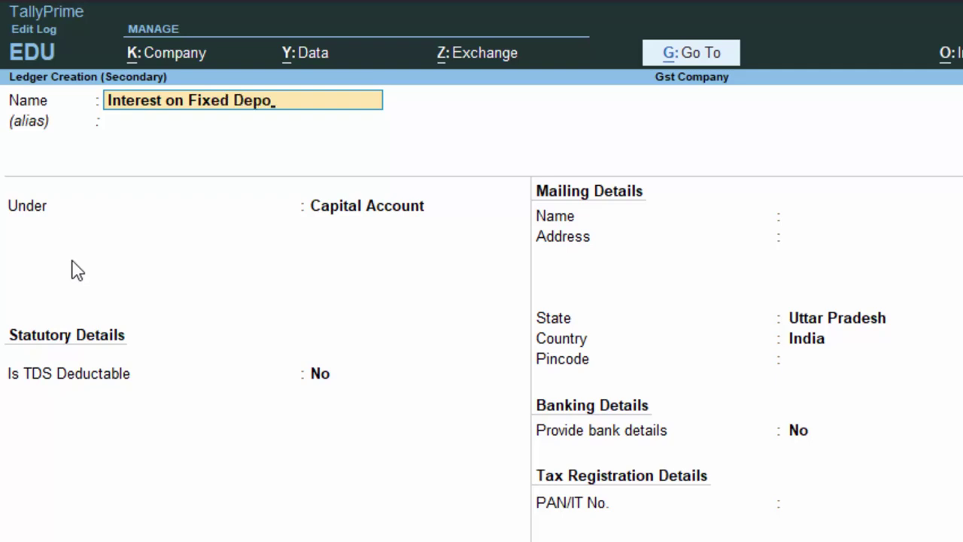
type("sit")
key("Return")
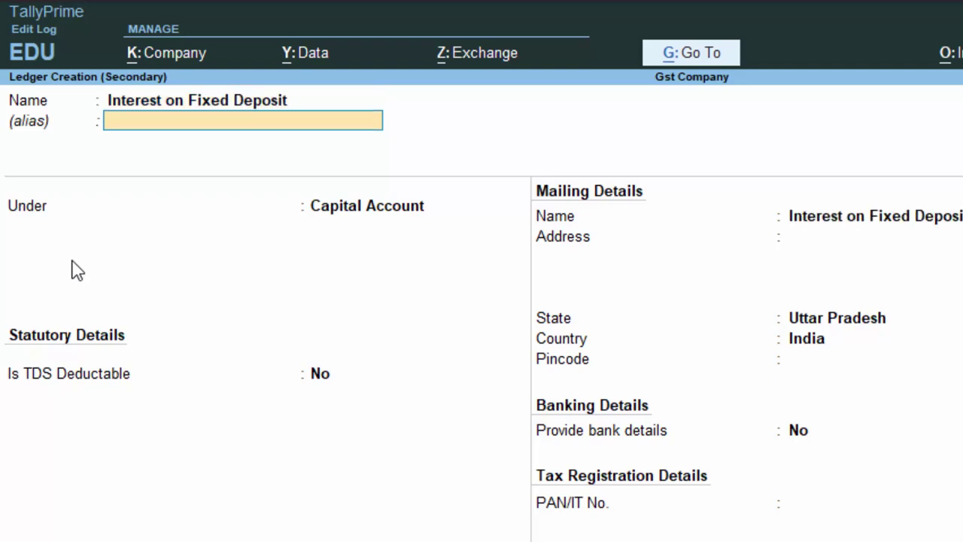
key("Return")
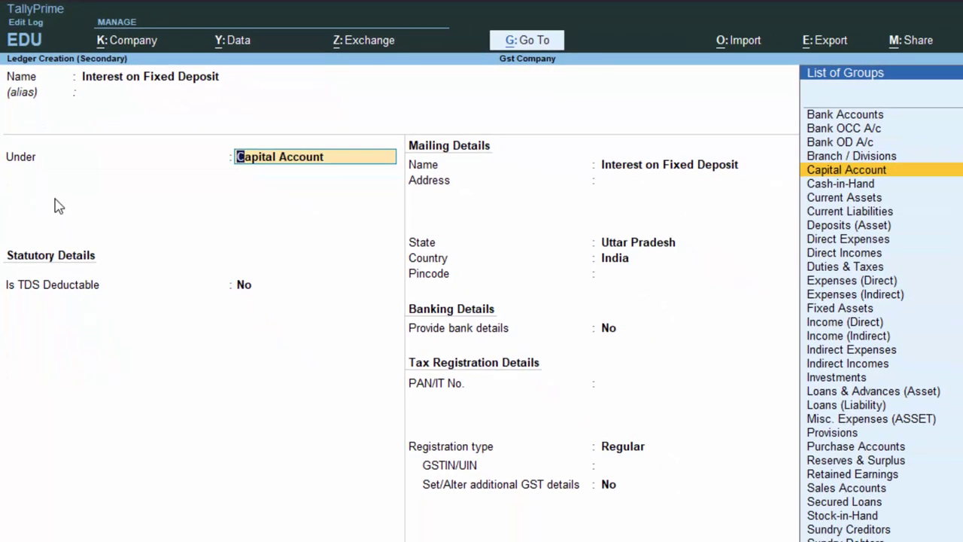
type("S")
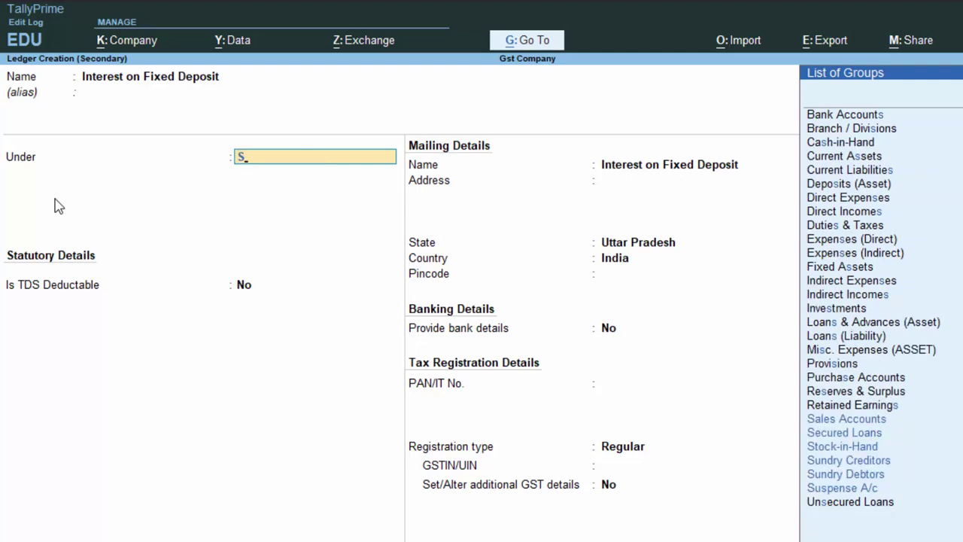
key("BackSpace")
type("I")
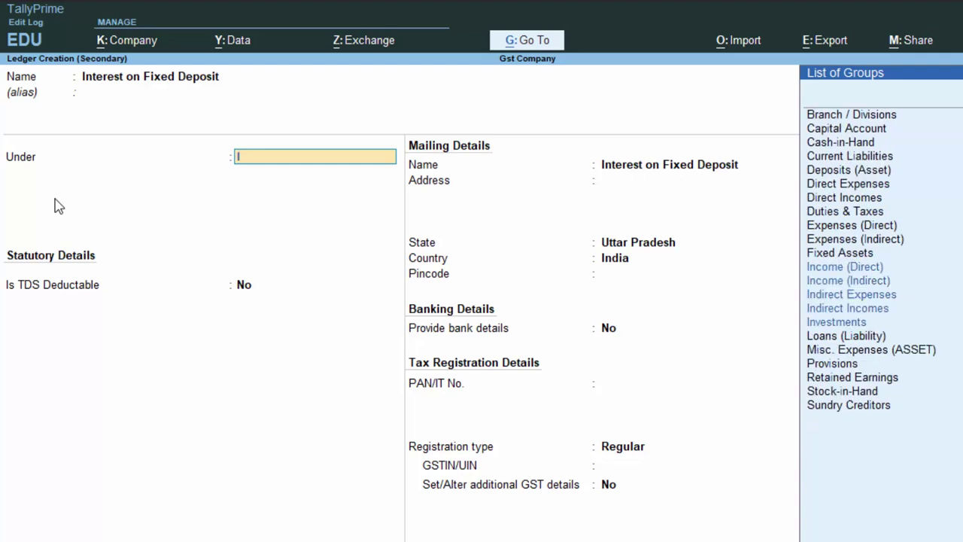
key("Down")
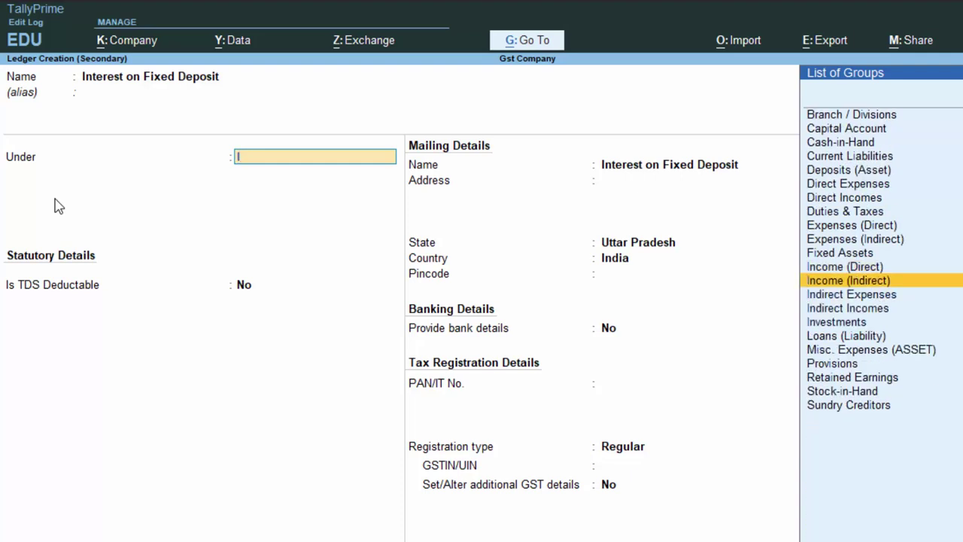
key("Down")
key("Down")
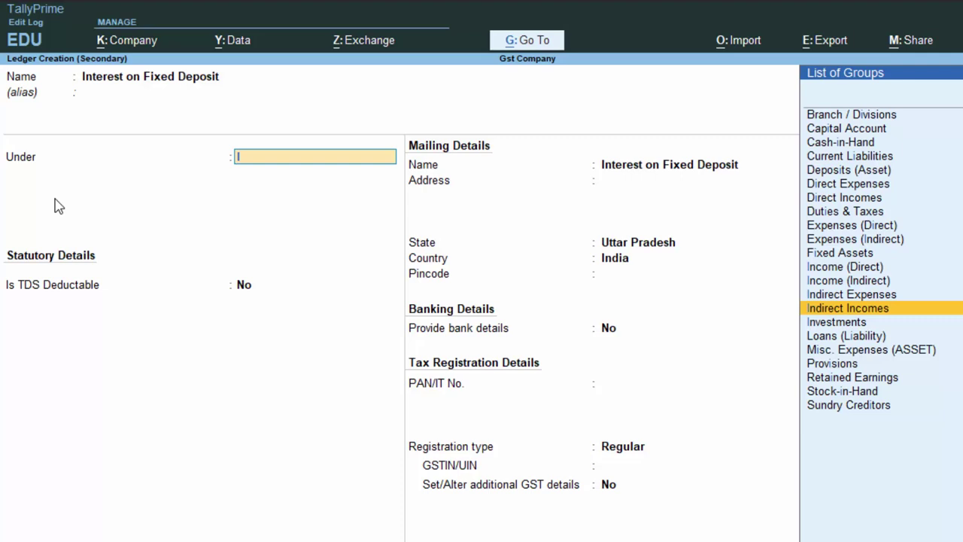
key("Return")
- Keep the default GST and HSN details and set Set/Alter other Statutory details to Yes
key("Return")
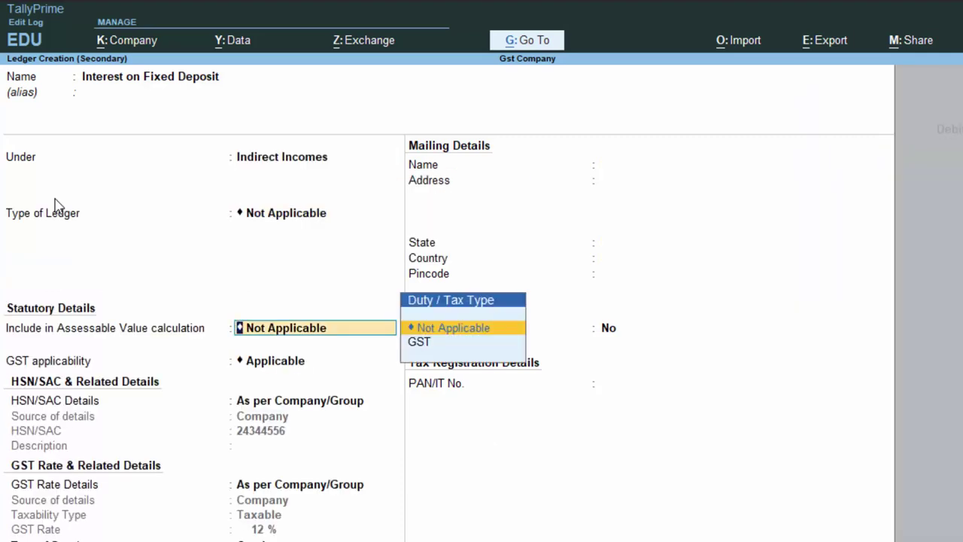
key("Return")
key("Return")
key("Return")
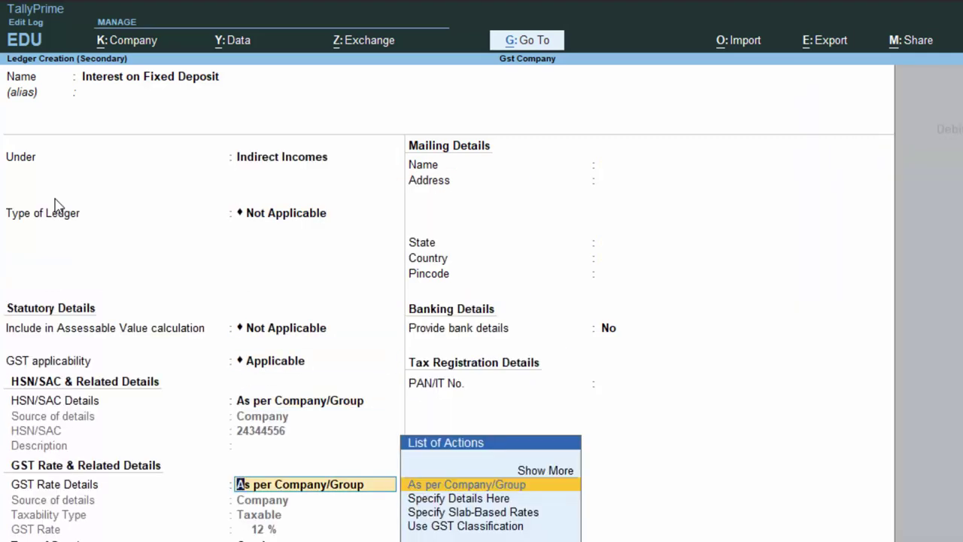
key("Return")
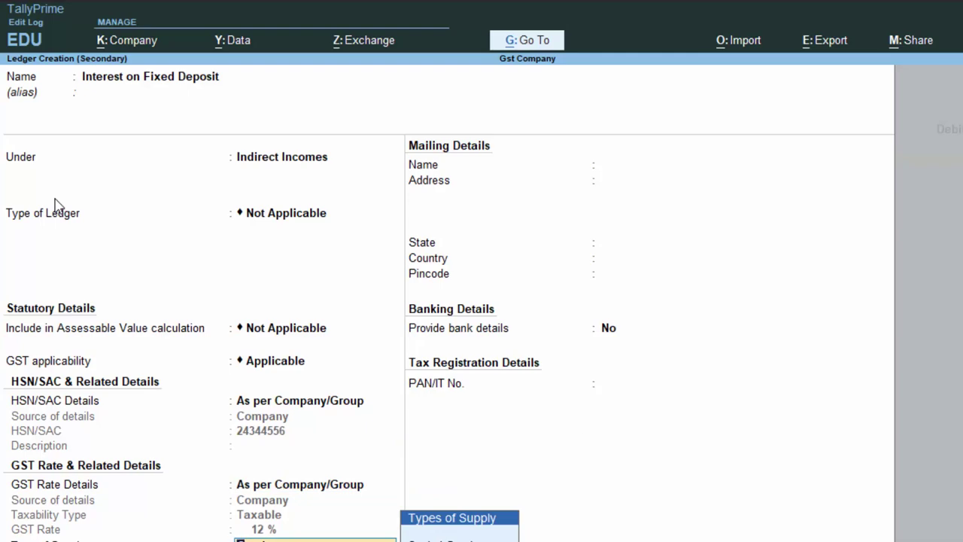
key("Return")
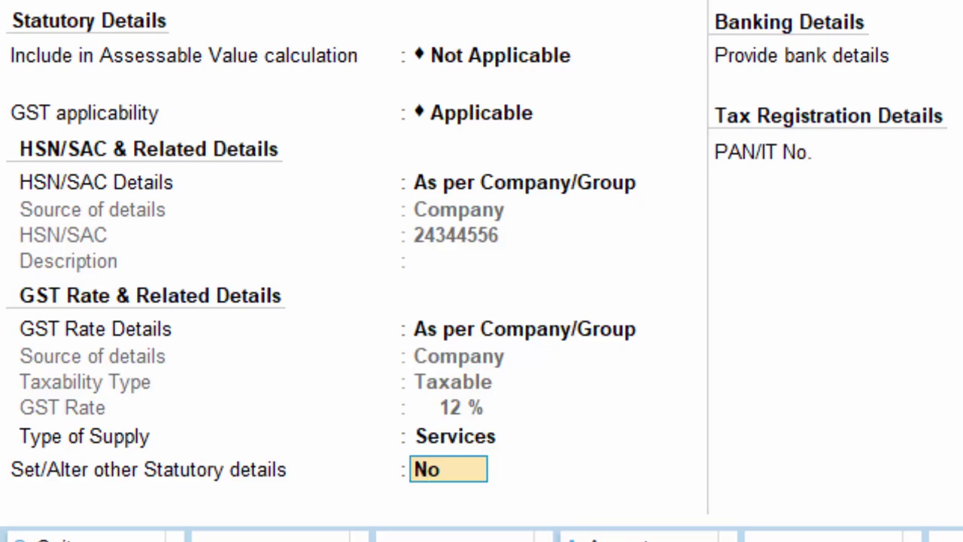
type("y")
key("Return")
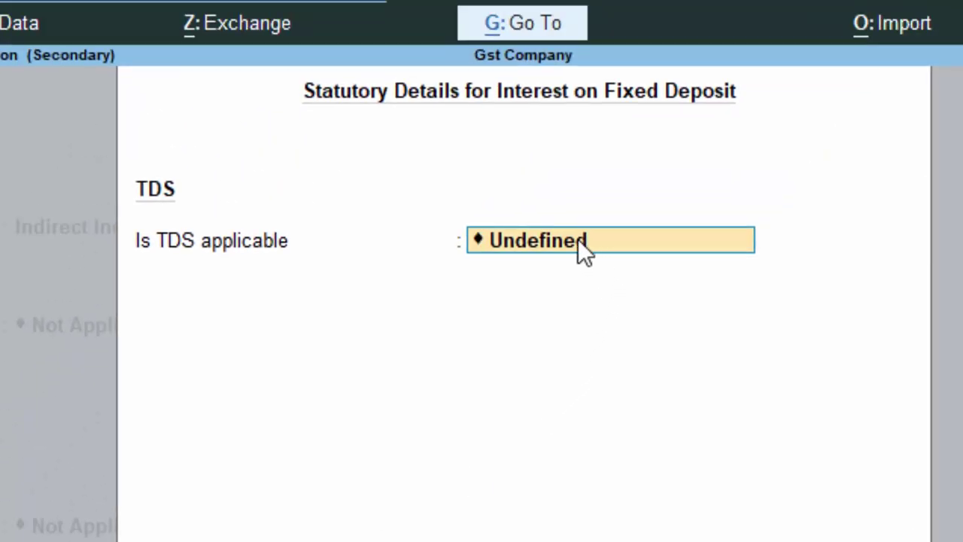
- Set Is TDS applicable to Applicable and start creating a new nature of payment
key("Return")
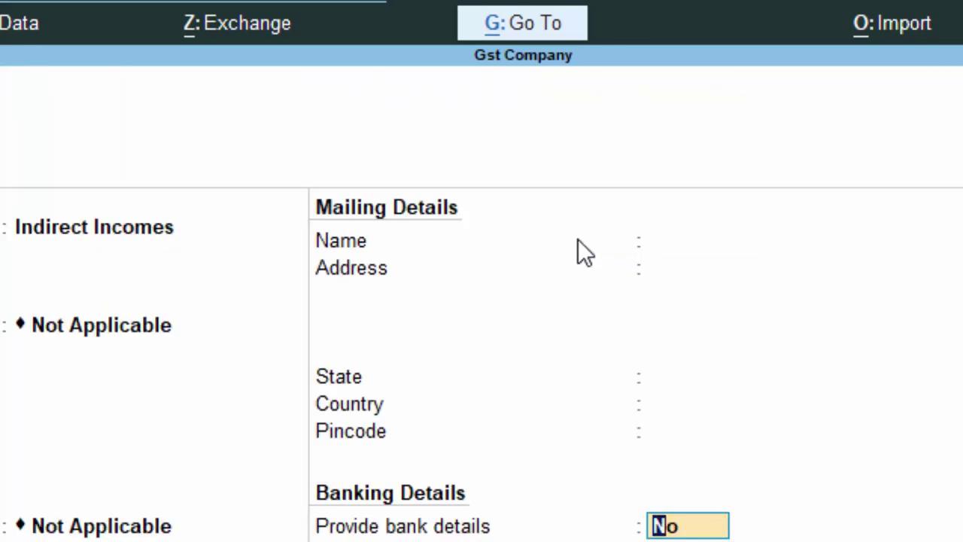
key("BackSpace")
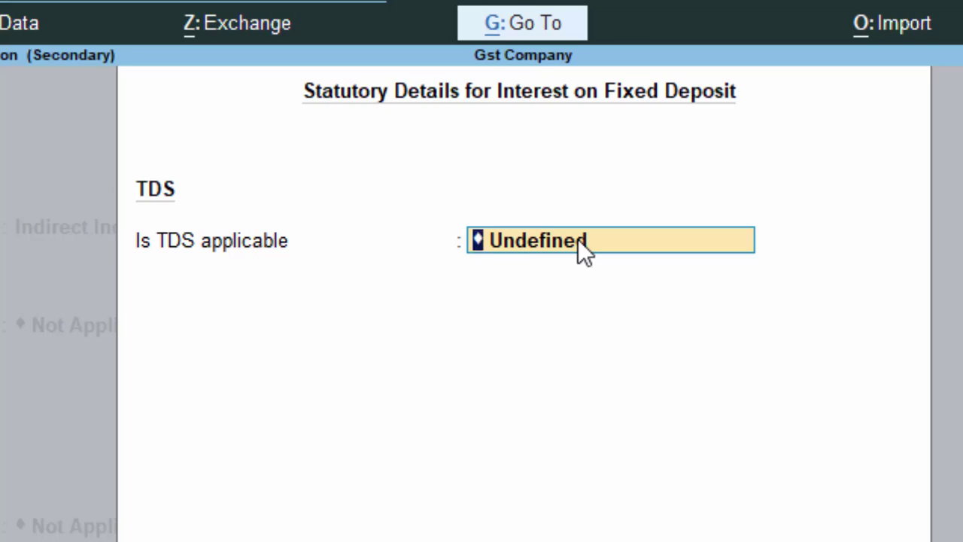
type("A")
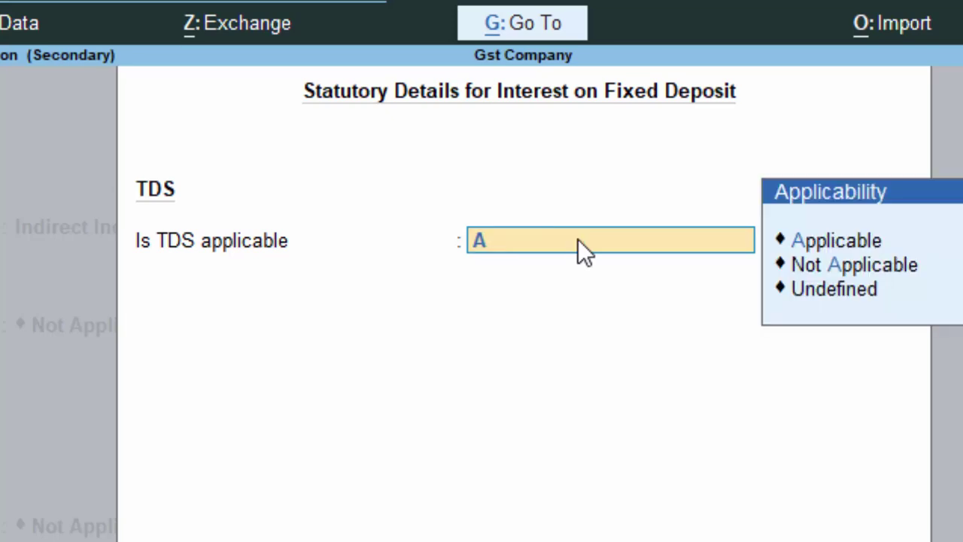
left_click(826, 248)
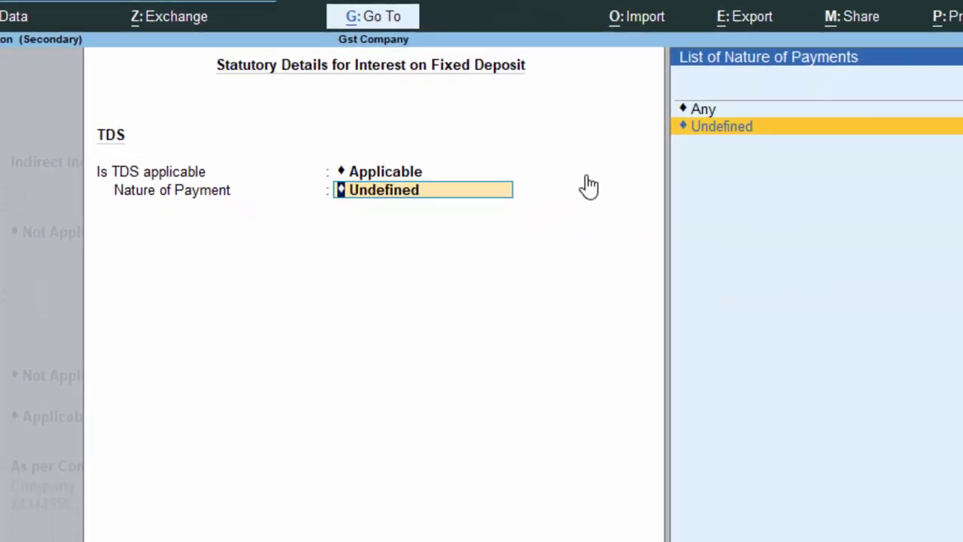
key("Up")
key("Up")
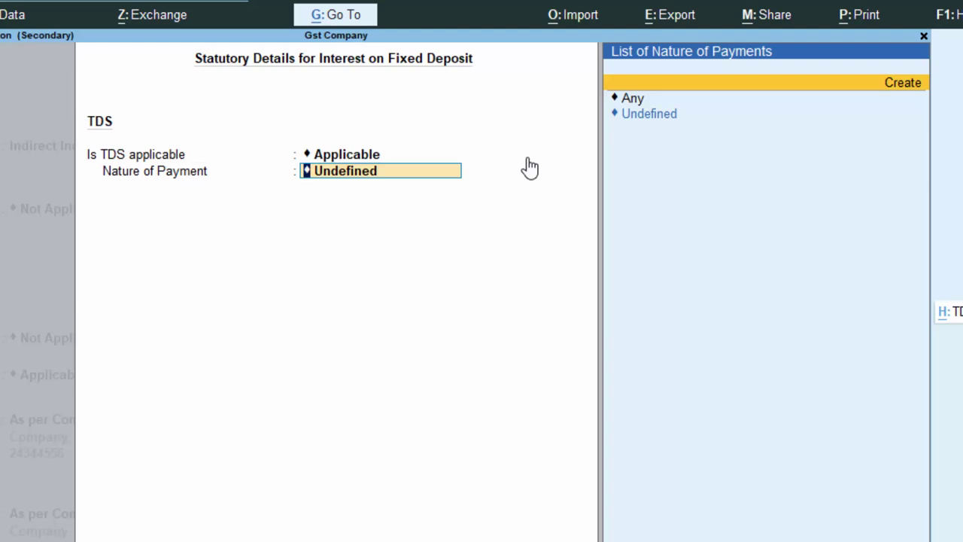
key("Return")
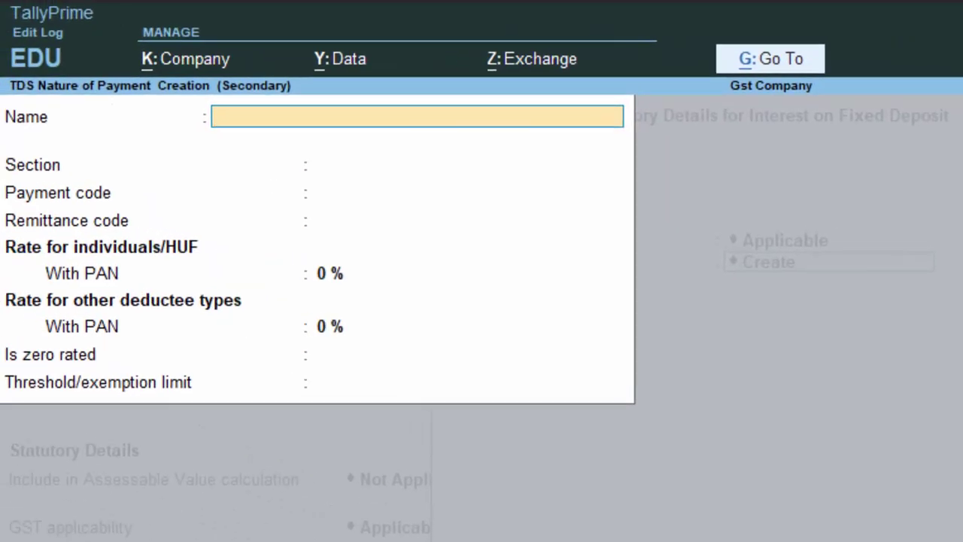
- Name the nature of payment 'Interest on Fixed Deposit', section 194A, payment code 123, remittance code 456
type("Interes")
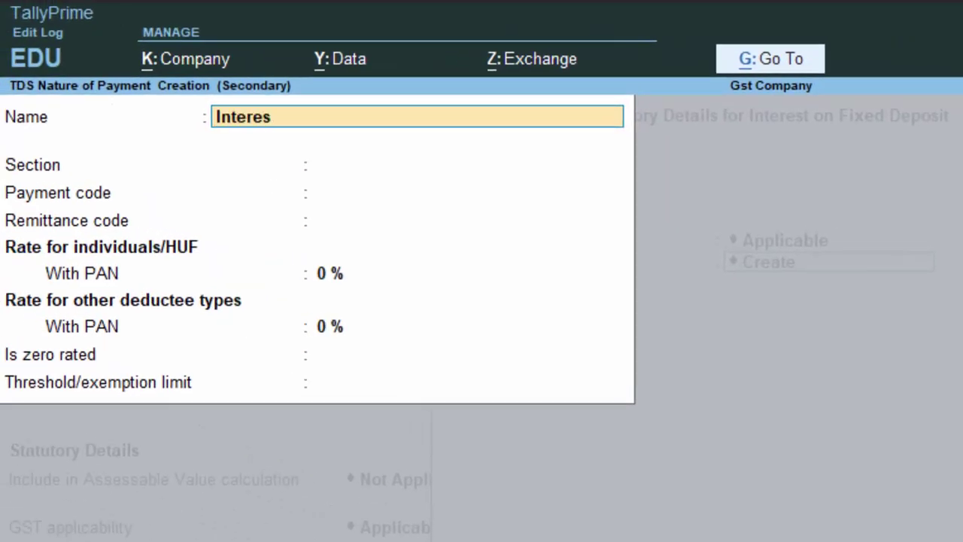
type("t on Fi")
type("xed D")
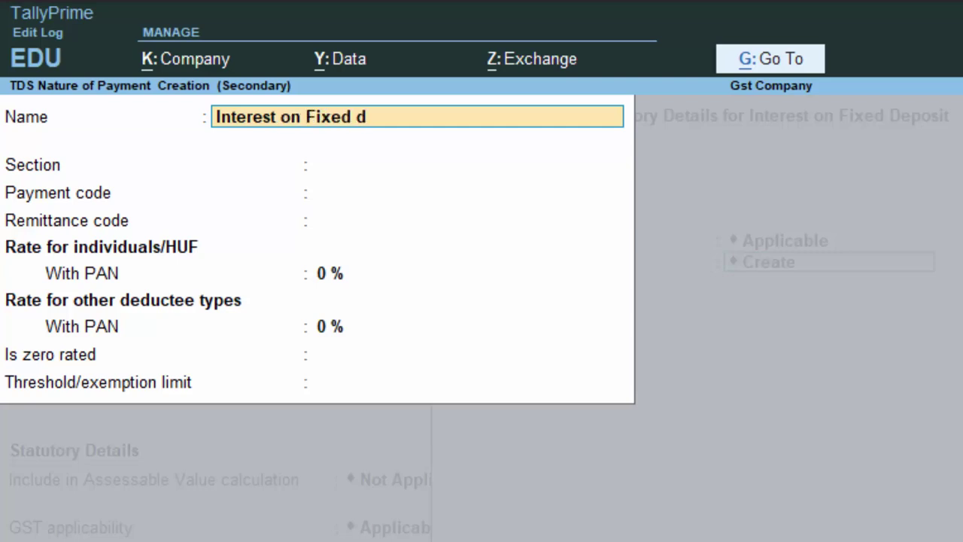
type("eposi")
type("t")
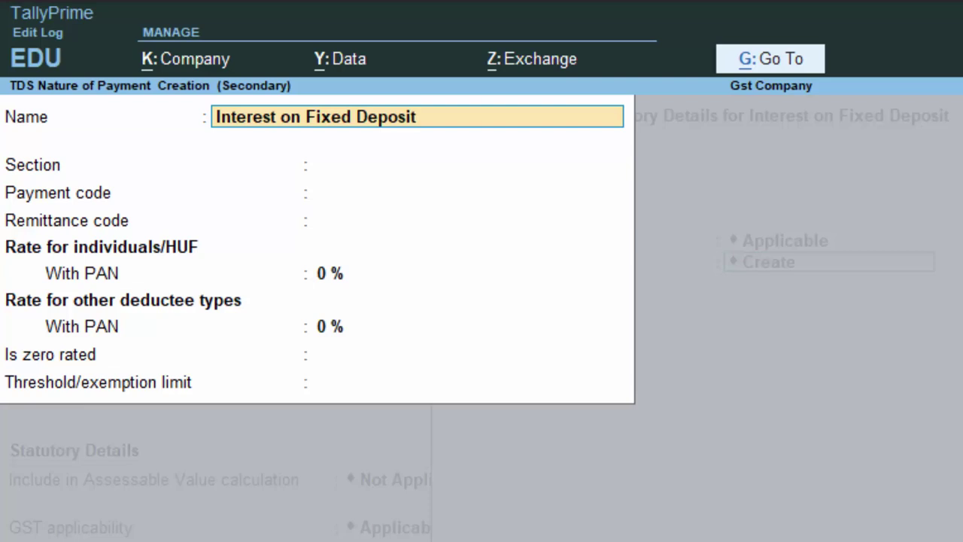
key("Return")
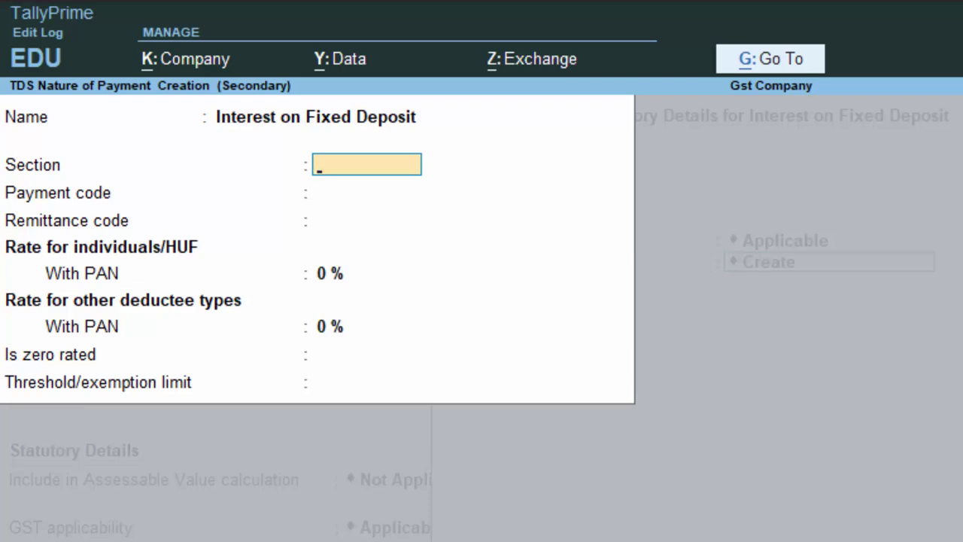
type("19")
type("4A")
key("Return")
type("12")
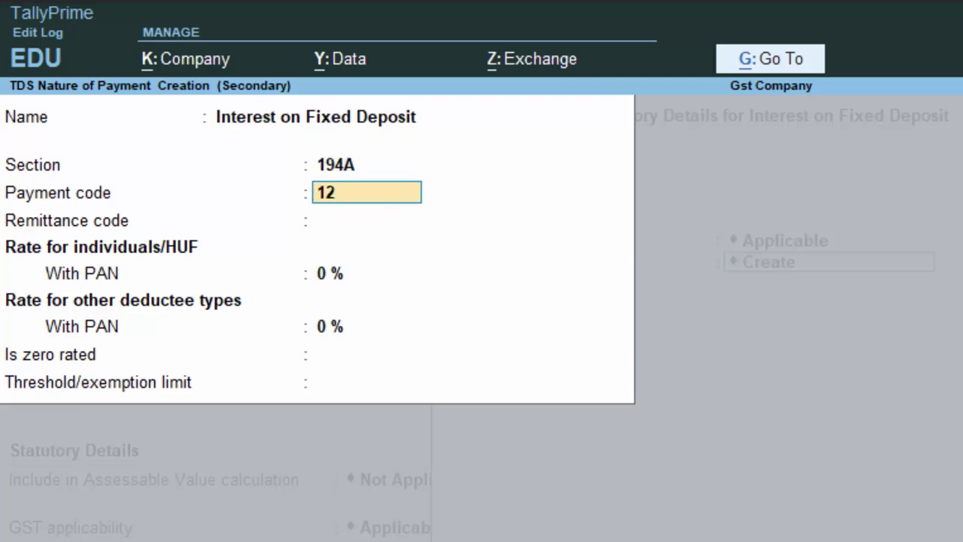
type("3")
key("Return")
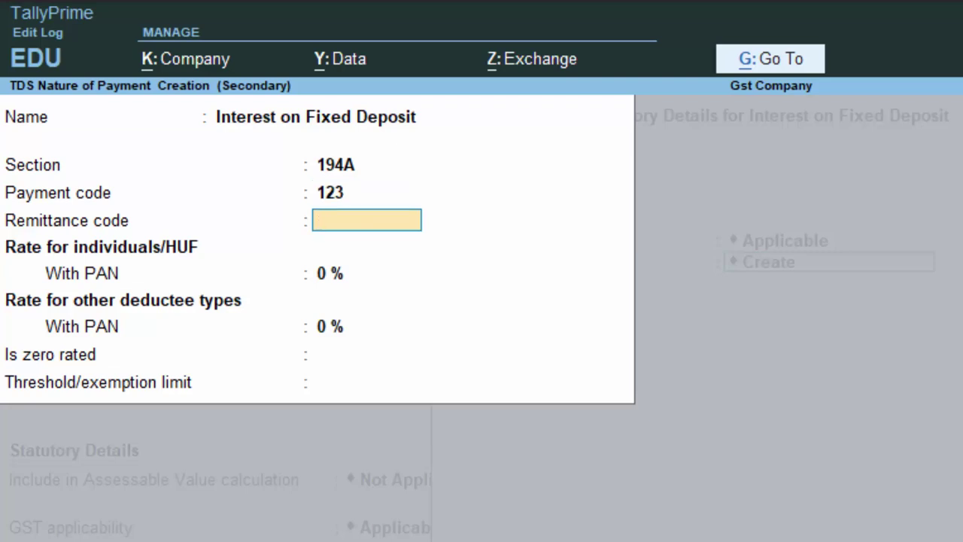
type("456")
key("Return")
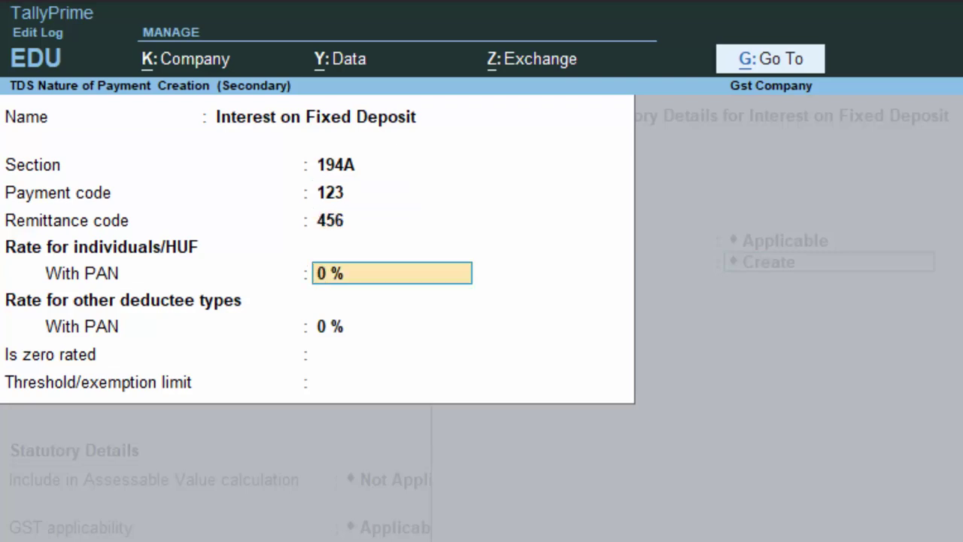
- Set both With PAN rates to 10% and the threshold to 40,000, then save it
type("10")
key("Return")
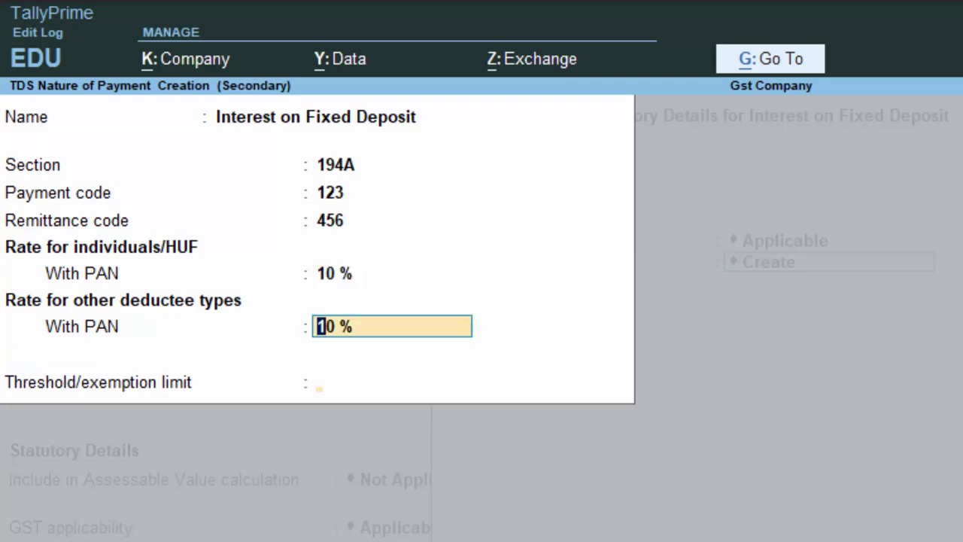
key("Return")
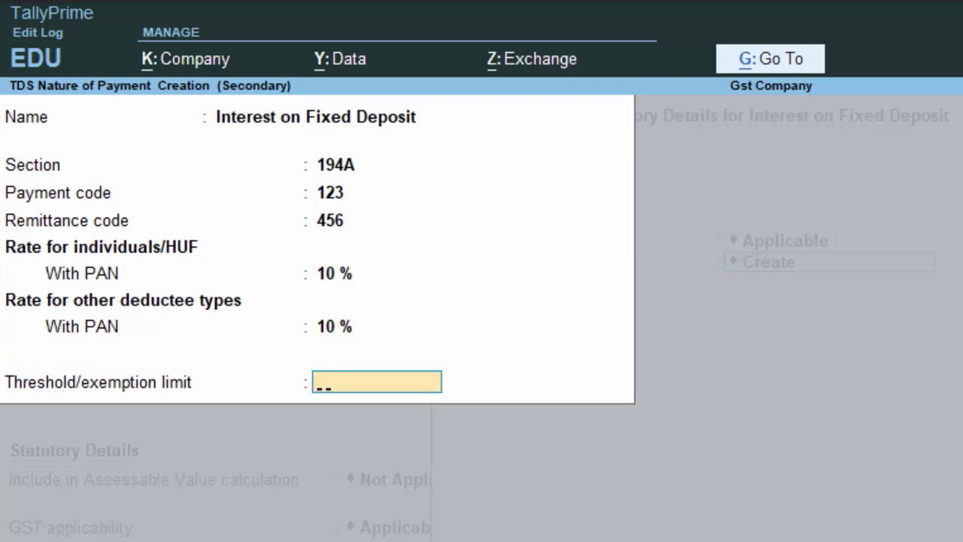
type("5")
key("BackSpace")
type("4000")
type("0")
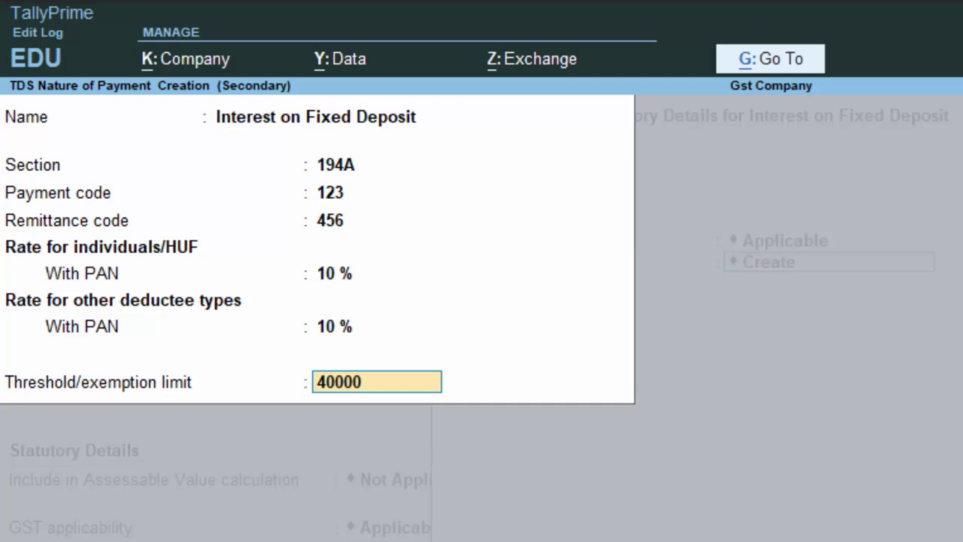
key("Return")
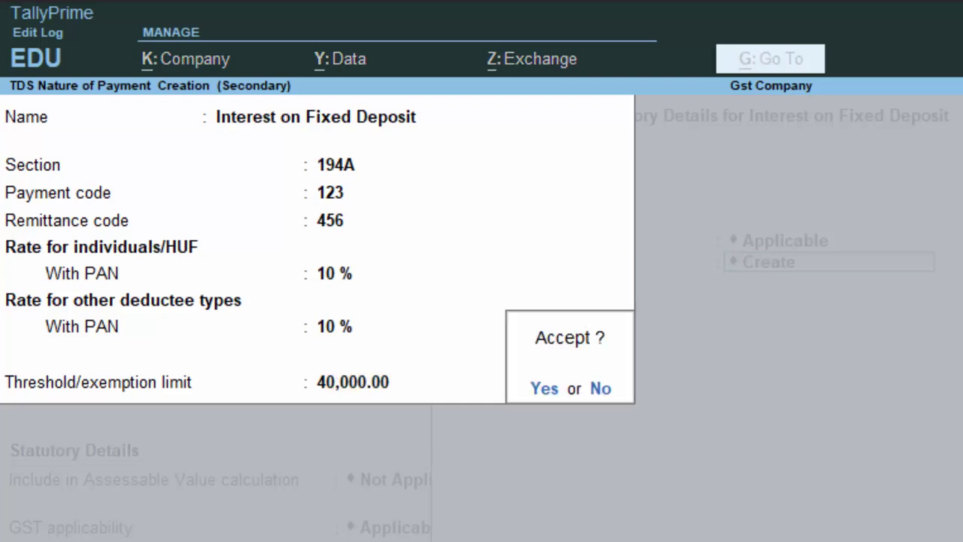
key("Return")
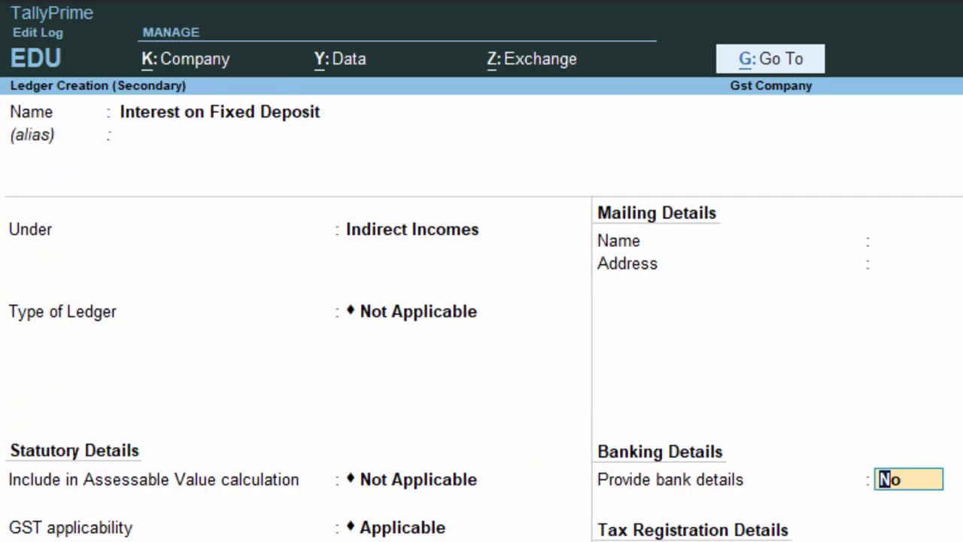
- Save the ledger and debit Interest on Fixed Deposit 1,50,000 on the journal's first line
key("ctrl+a")
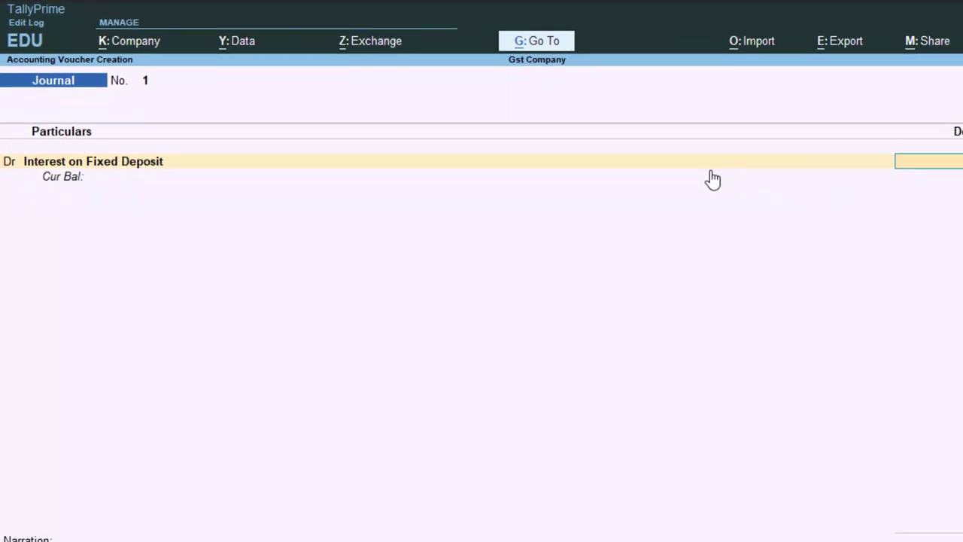
type("5")
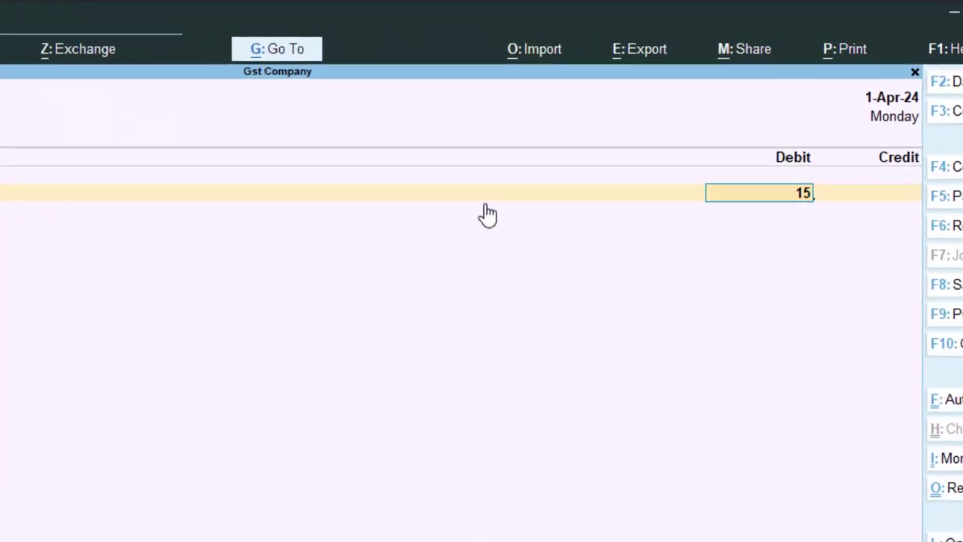
type("0")
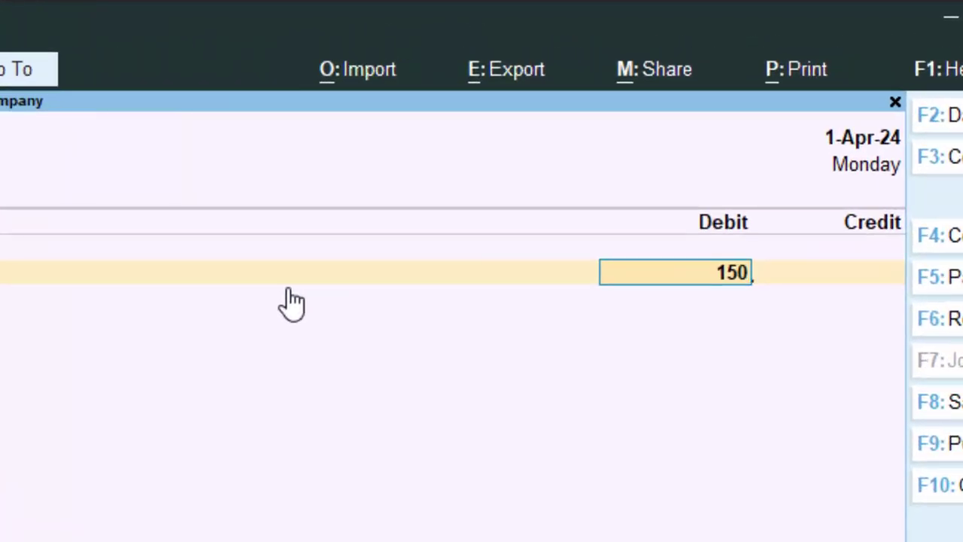
type("000")
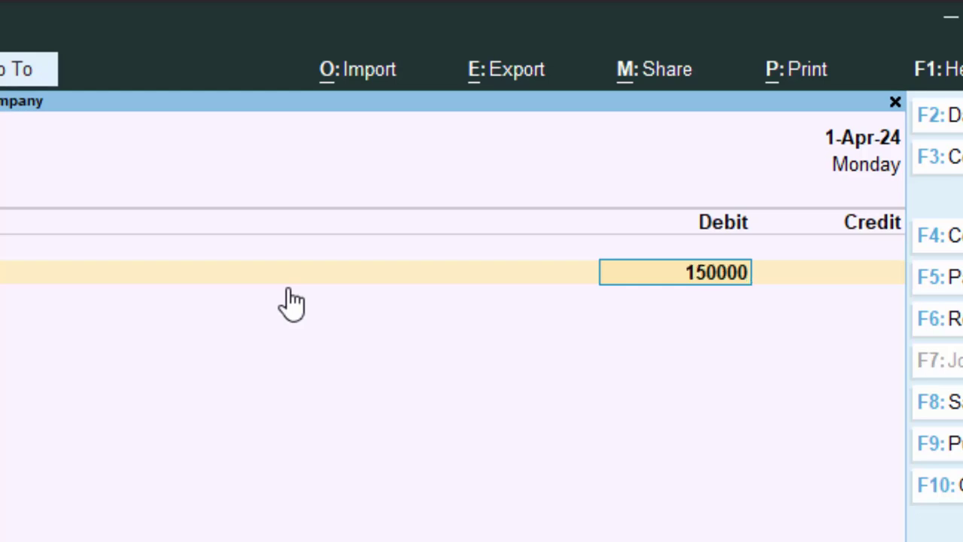
key("Return")
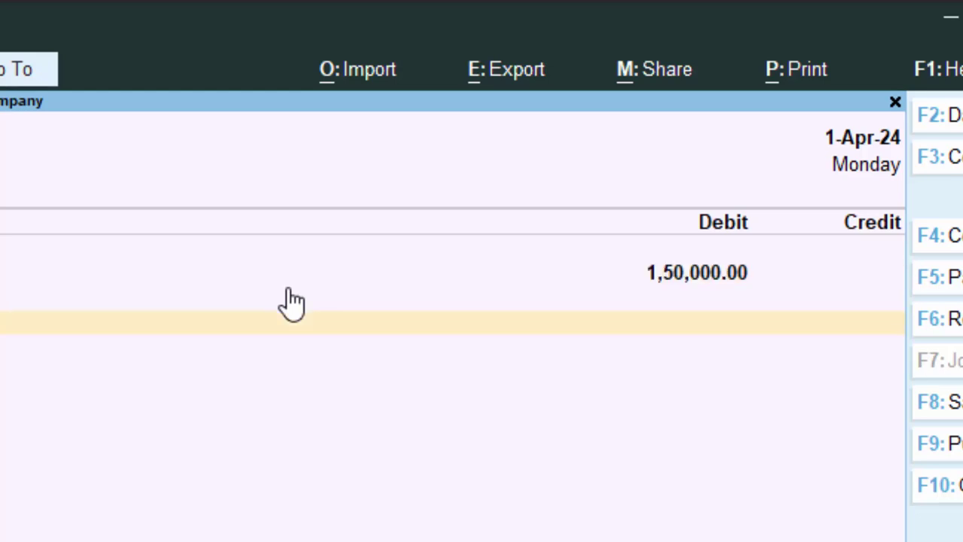
key("Return")
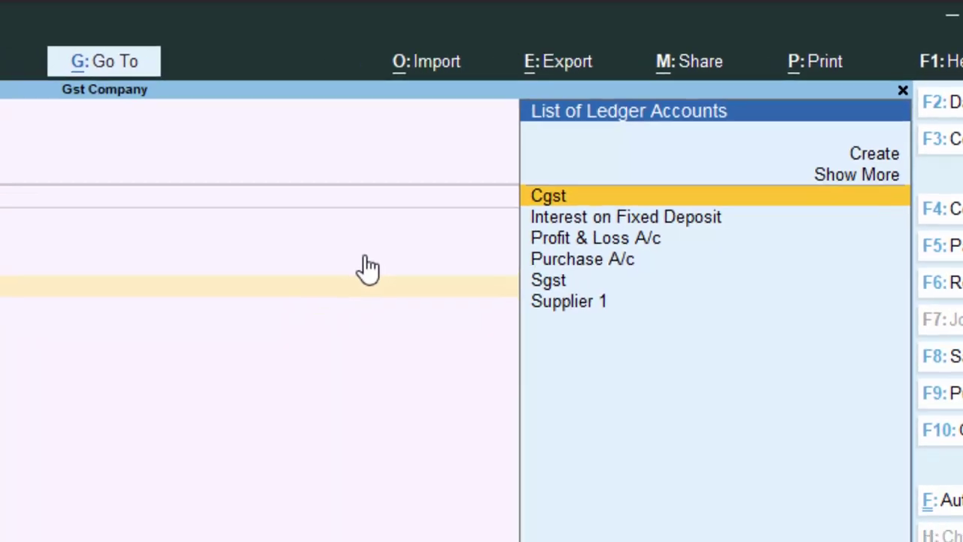
- Create a new party ledger with the supplier's name under Sundry Creditors
key("alt+c")
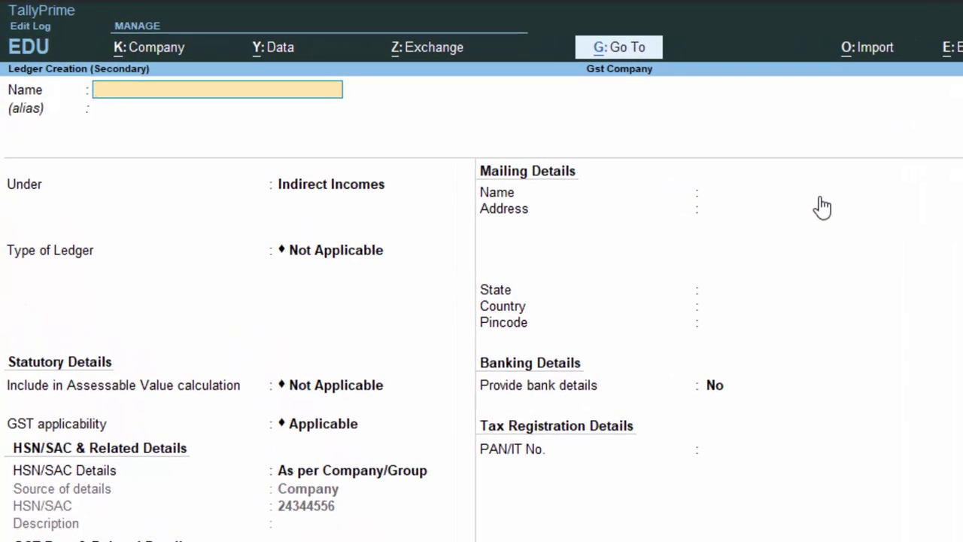
type("Yuvr")
type("aj ")
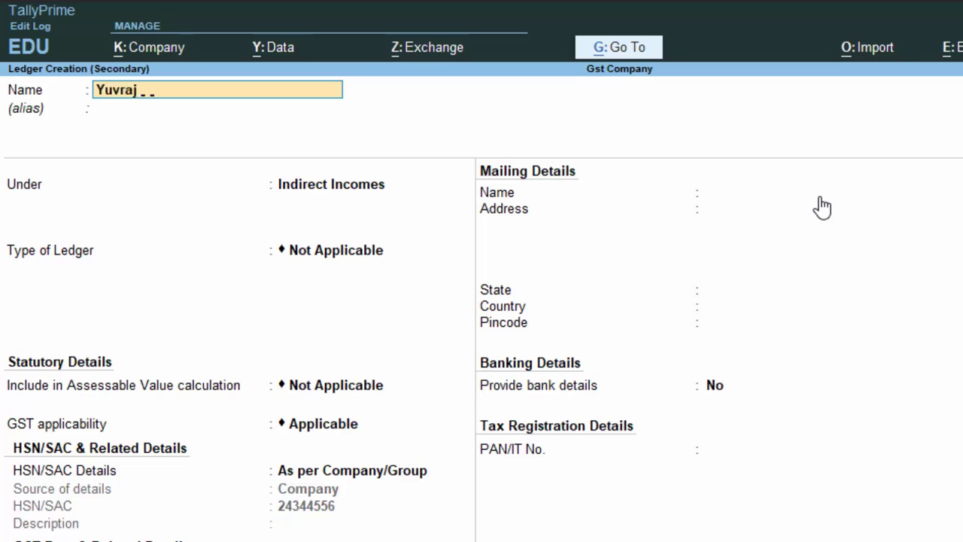
type("C")
key("Return")
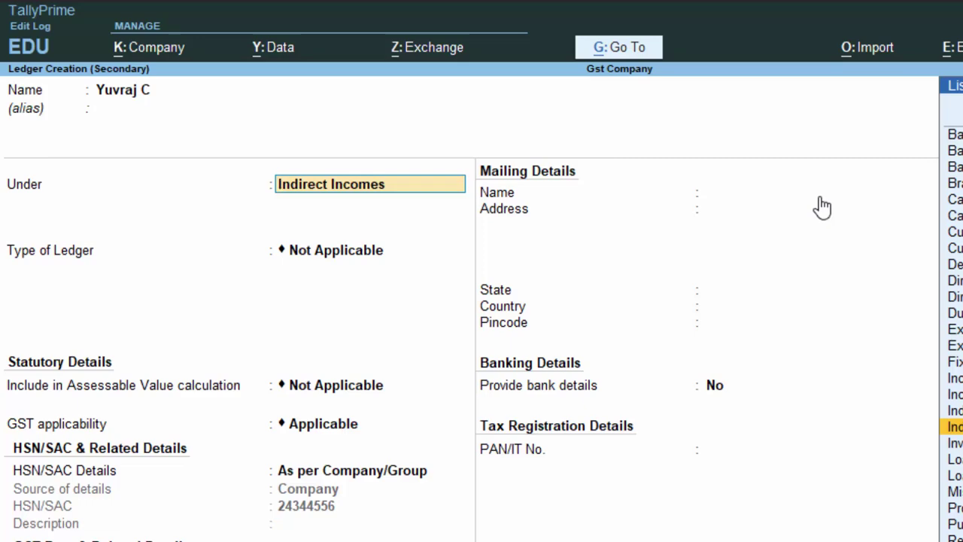
type("S")
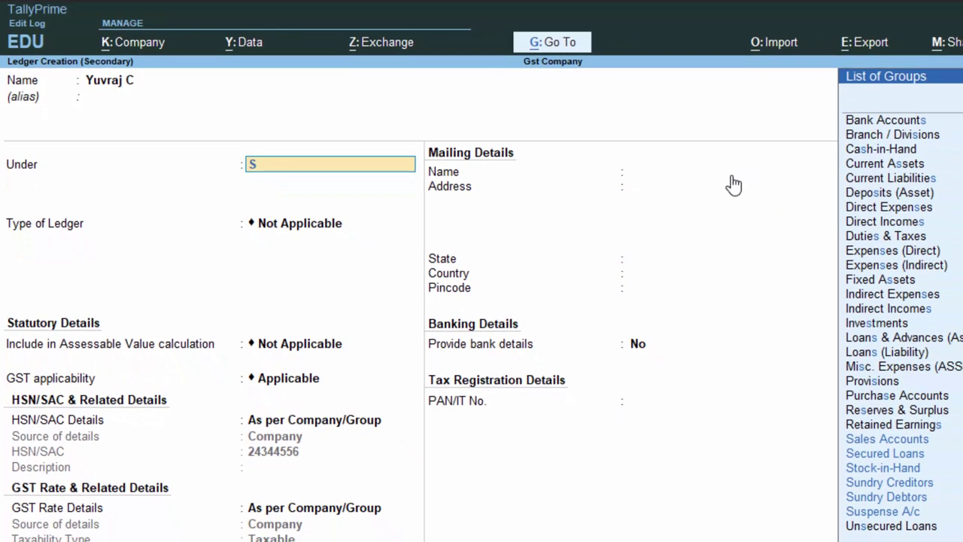
key("Down")
key("Down")
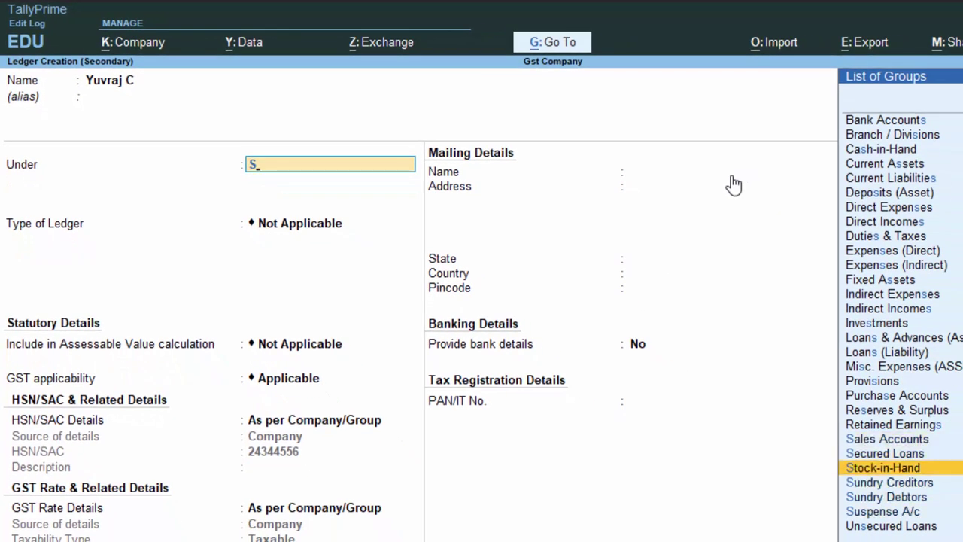
key("Down")
key("Return")
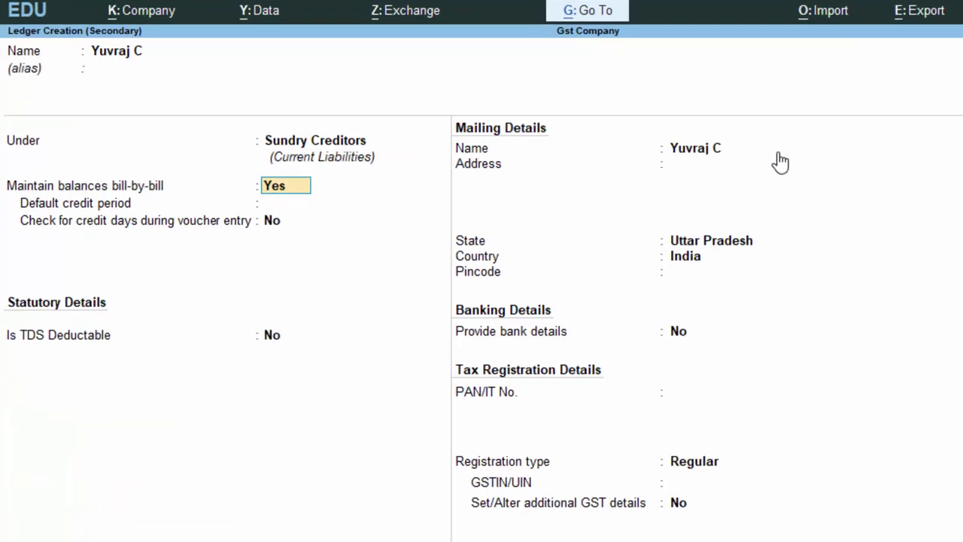
- Make the ledger TDS deductible with deductee type Body of Individuals
key("Return")
key("Return")
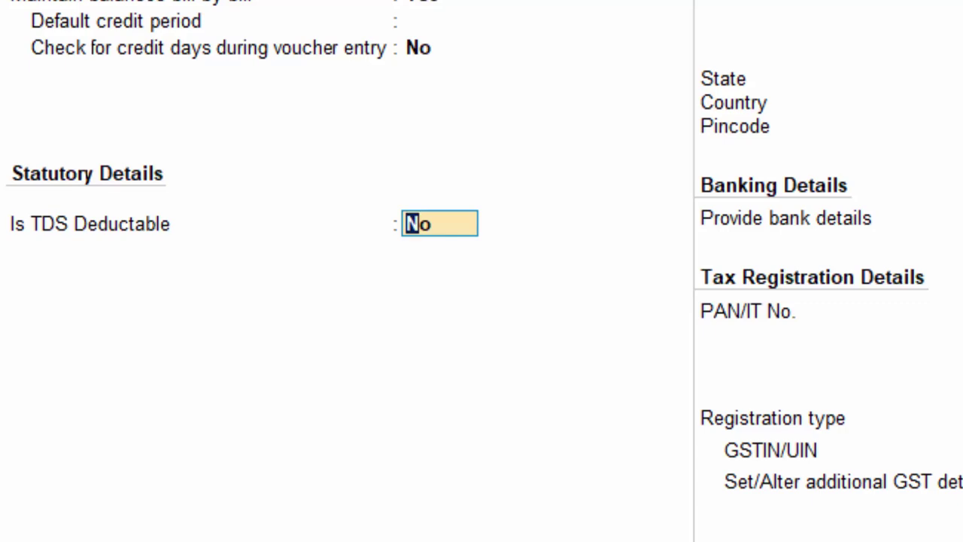
type("y")
key("Return")
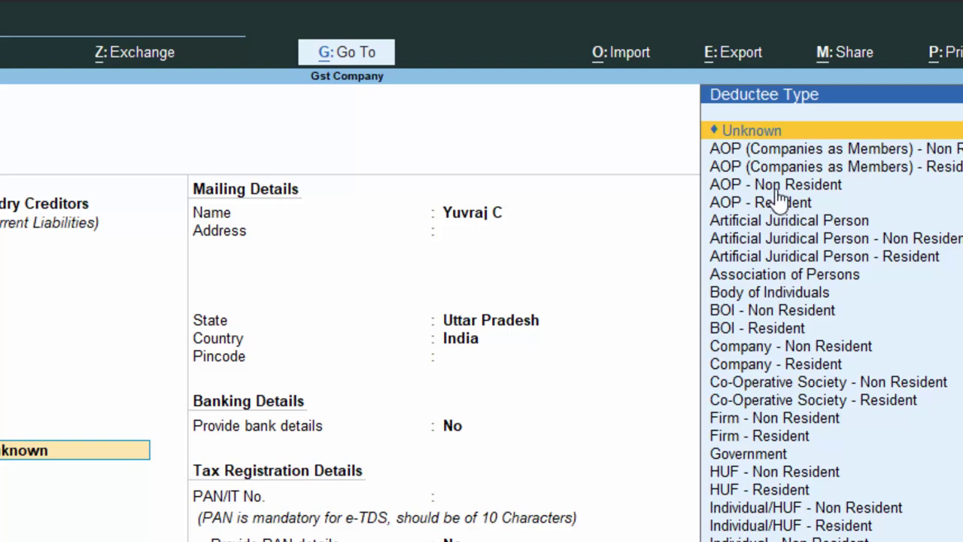
left_click(768, 296)
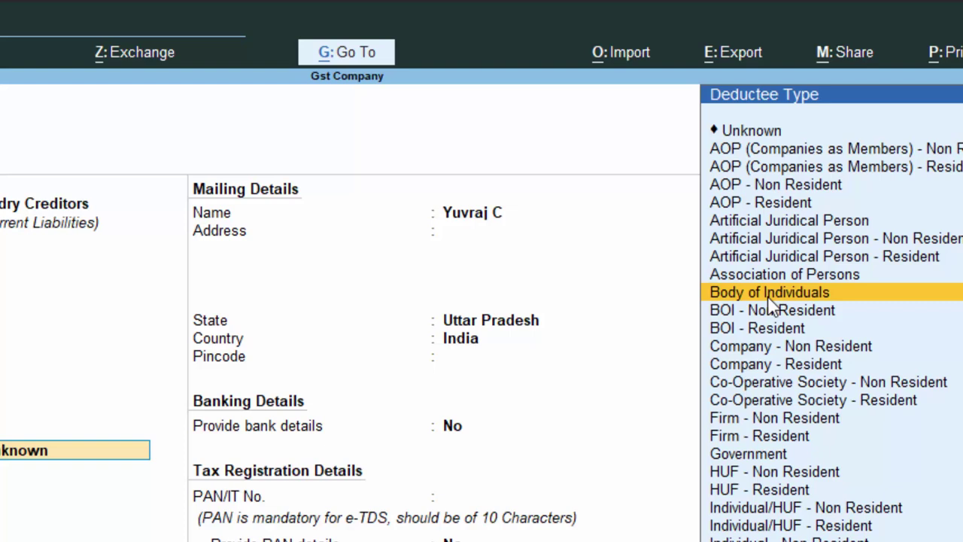
left_click(769, 298)
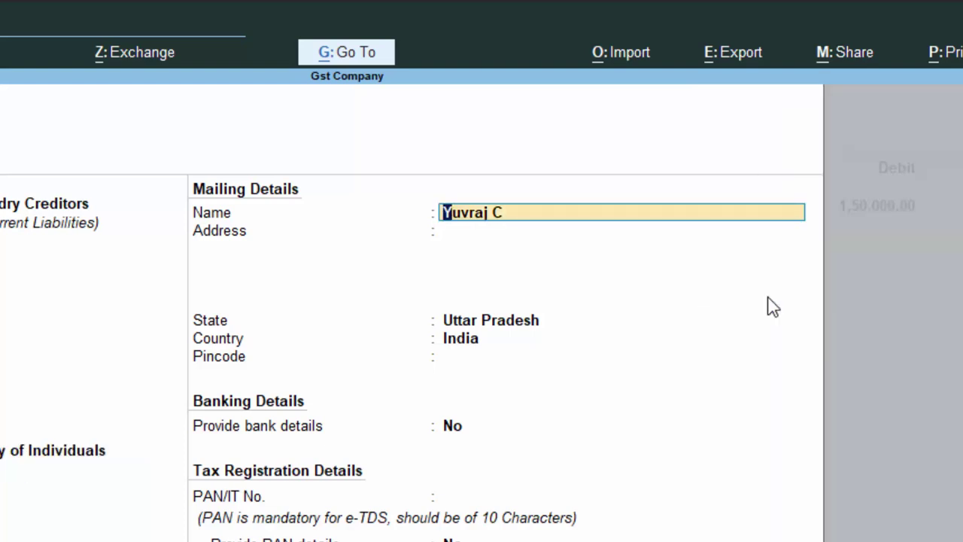
- Enter the party's PAN, set Provide PAN details to Yes, and keep registration type Regular
key("Return")
key("Return")
key("Return")
key("Return")
key("Return")
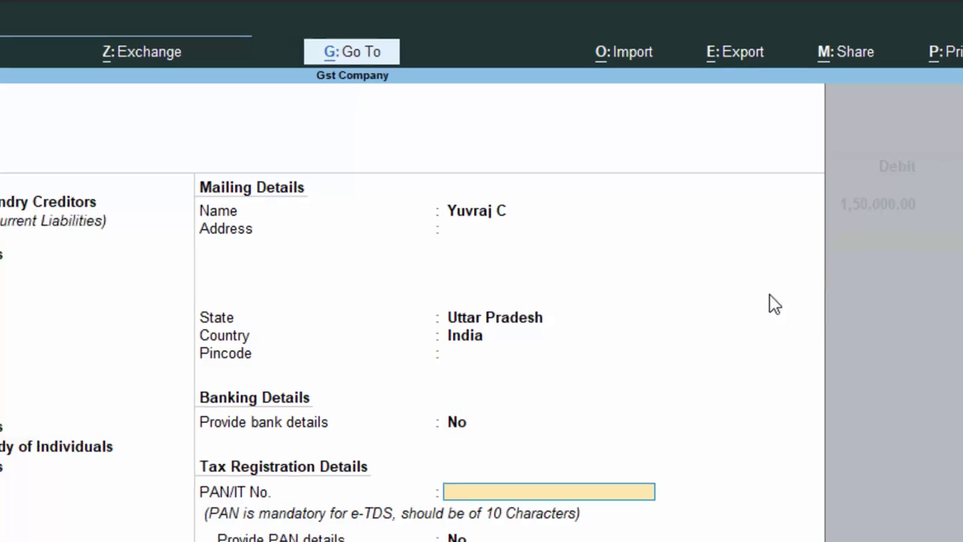
type("AISP")
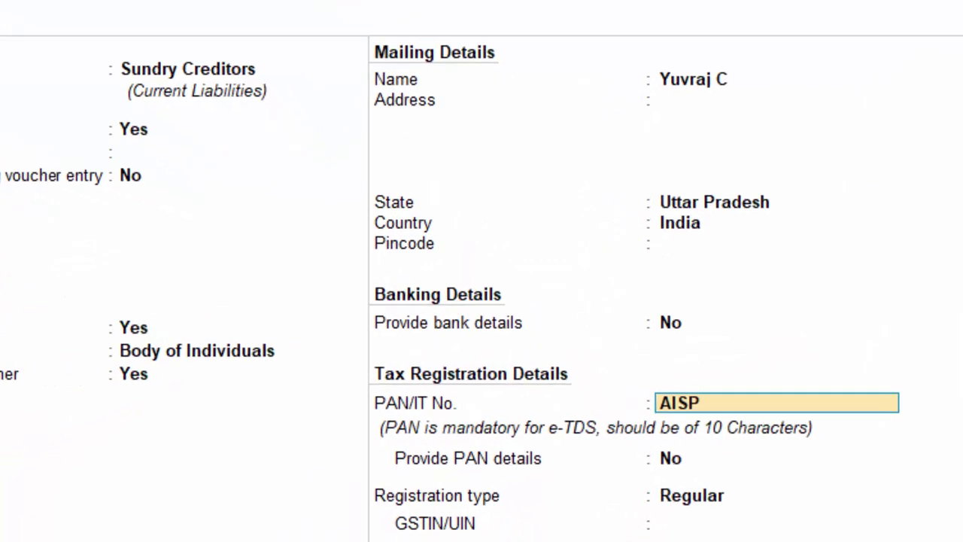
type("T6789")
type("H")
key("Return")
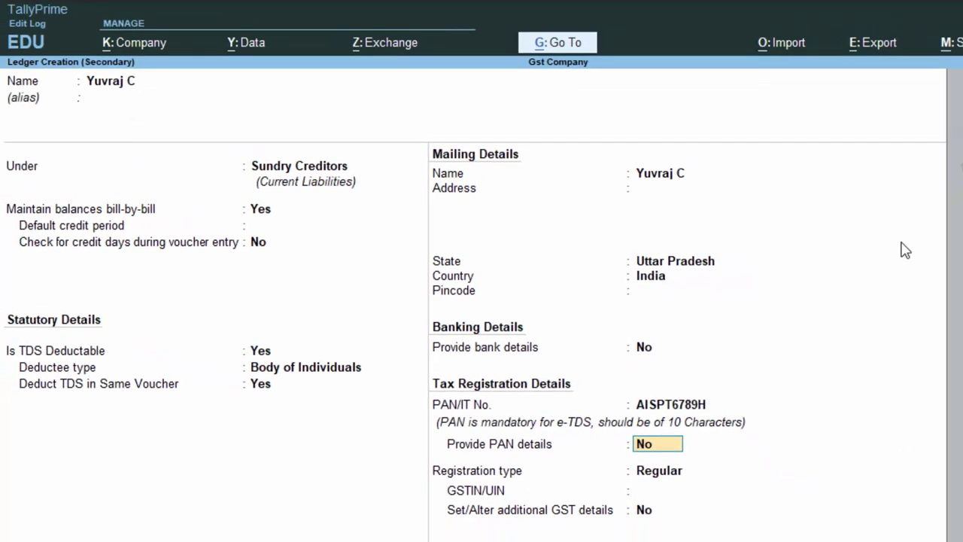
type("y")
key("Return")
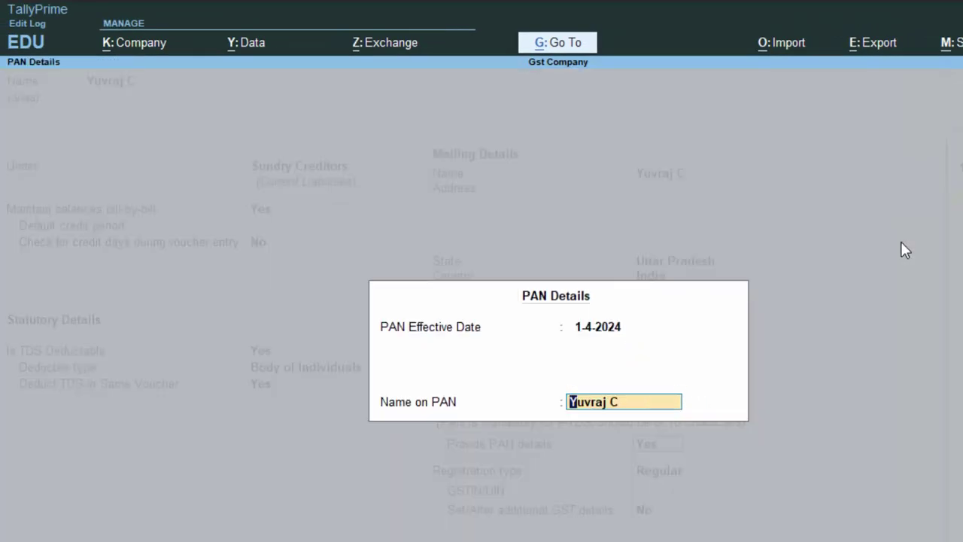
key("Return")
key("Return")
key("Return")
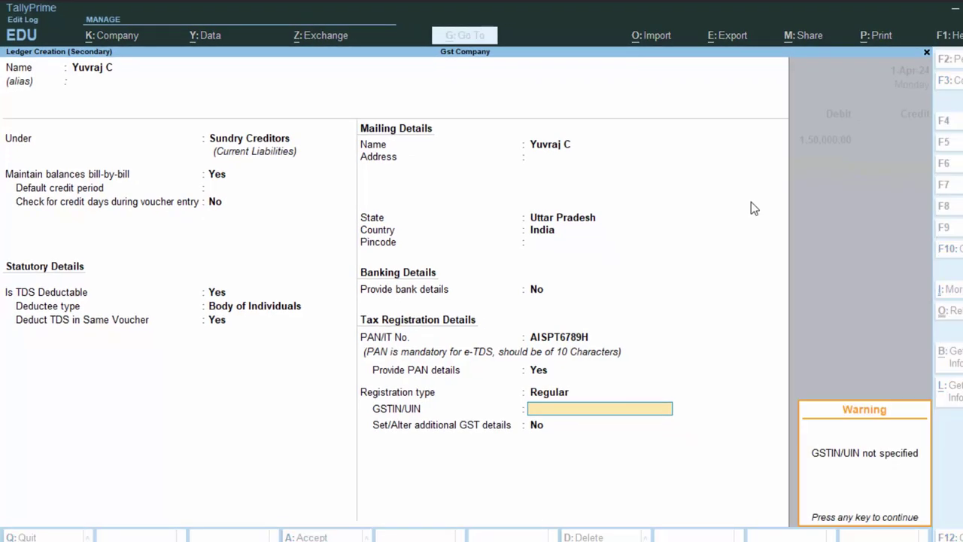
key("Return")
key("Return")
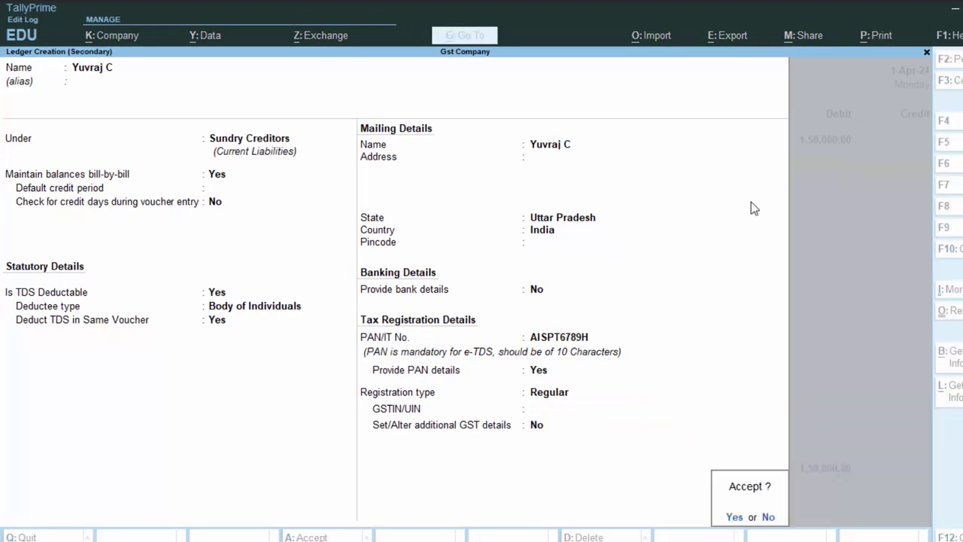
key("Return")
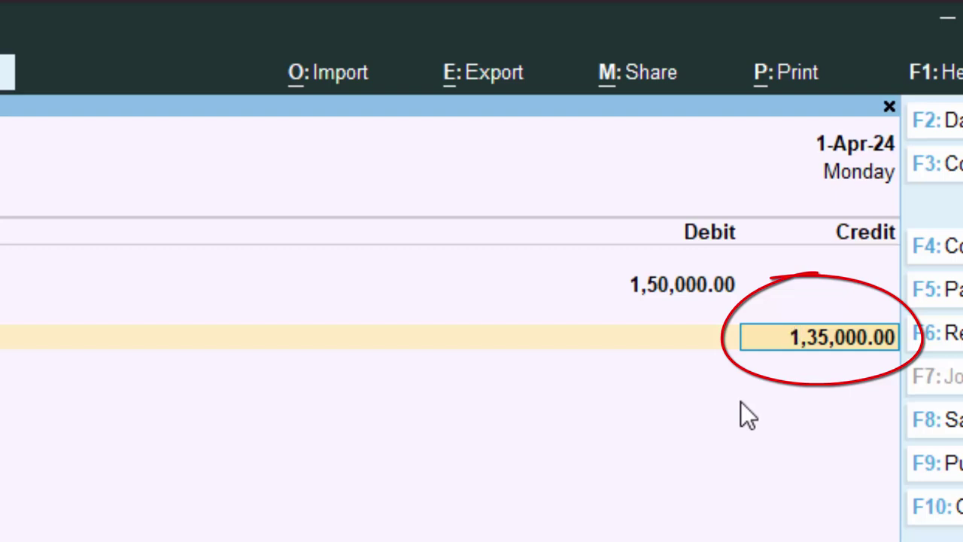
- Credit the party 1,35,000 with New Ref bill-wise rows of 1,50,000 Cr and 15,000 Dr
key("Return")
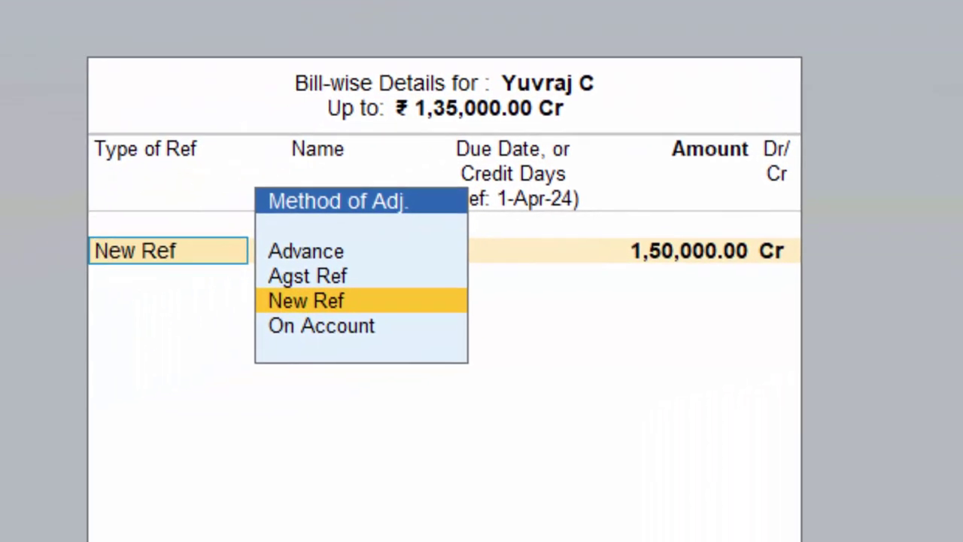
key("Return")
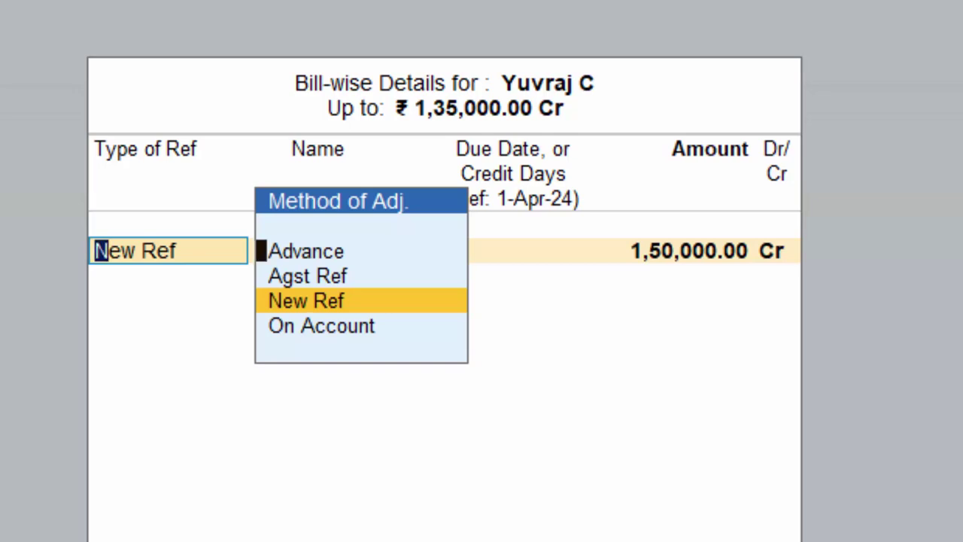
key("Return")
key("Return")
key("Return")
key("Return")
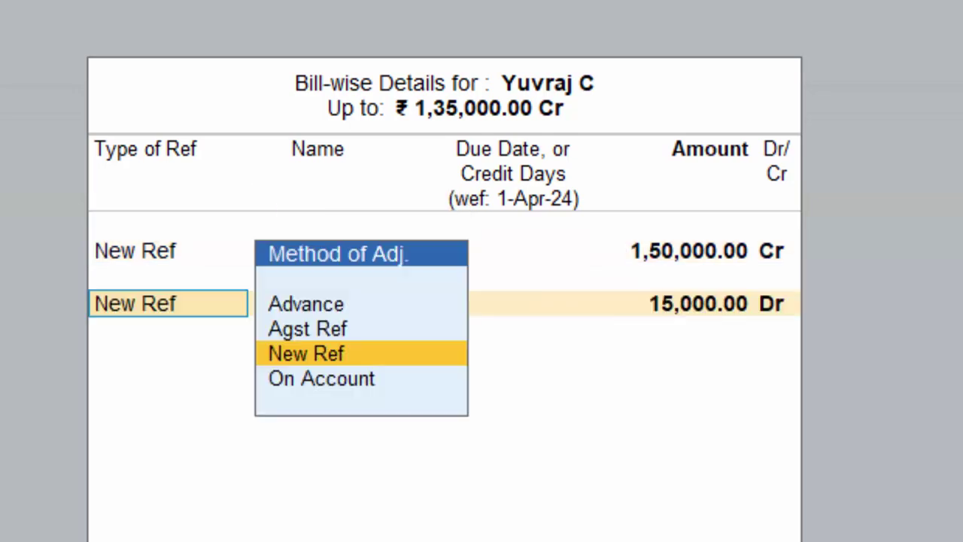
key("Return")
key("Return")
key("Return")
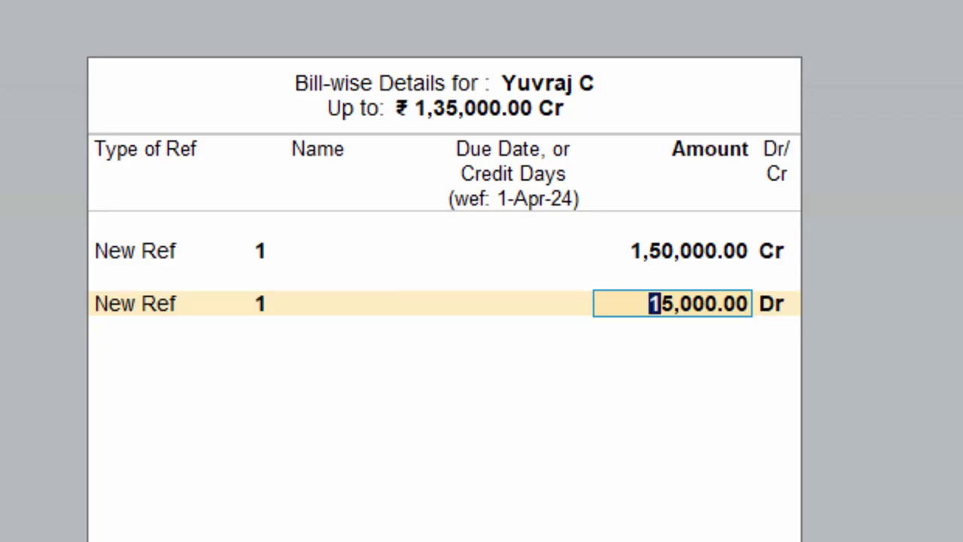
key("Return")
key("Return")
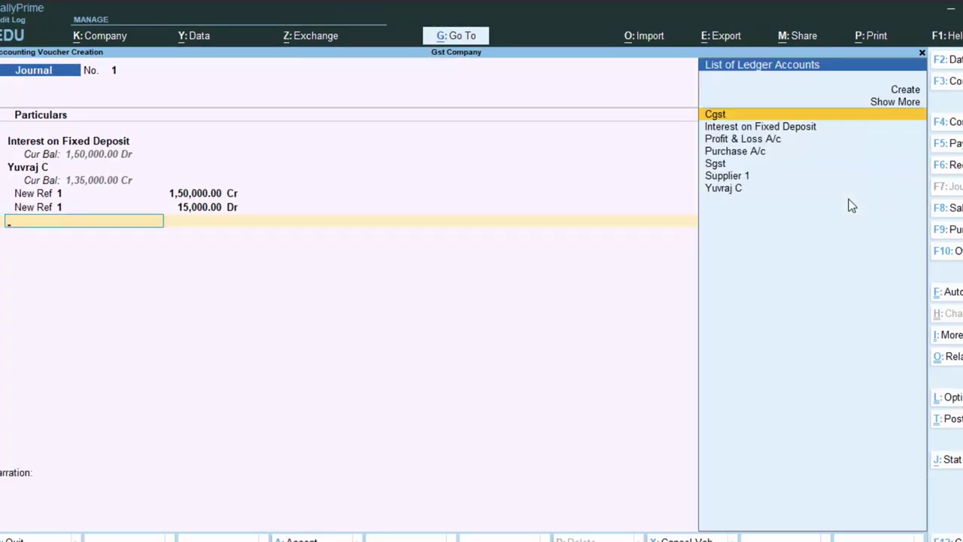
- Create ledger Tds under Duties & Taxes, duty type TDS, nature Interest on Fixed Deposit
key("alt+c")
type("Tds")
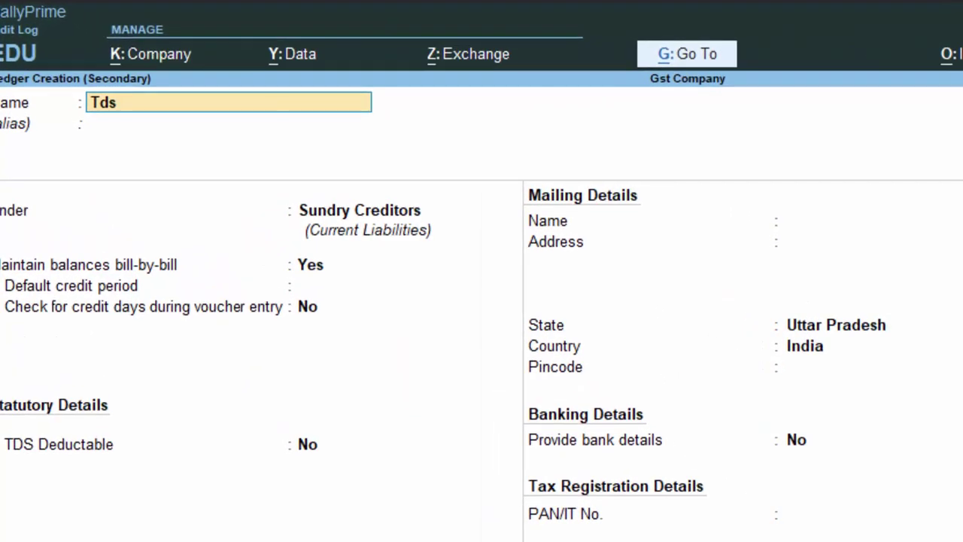
key("Return")
key("Return")
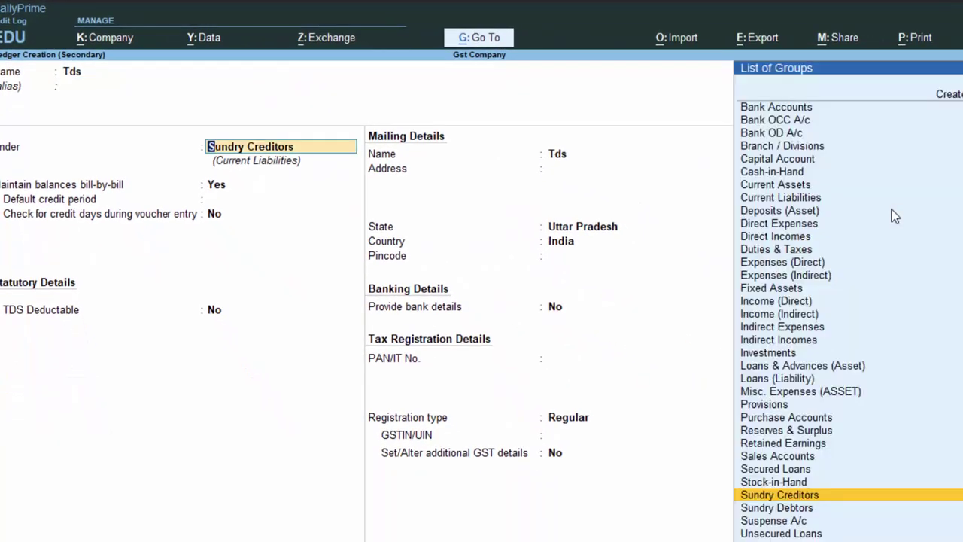
type("d")
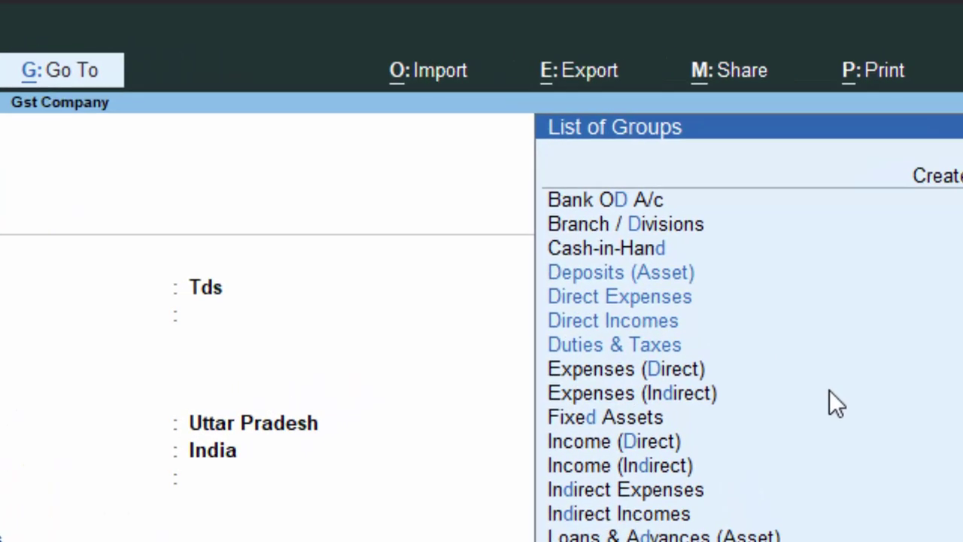
key("Down")
key("Down")
key("Down")
key("Down")
key("Return")
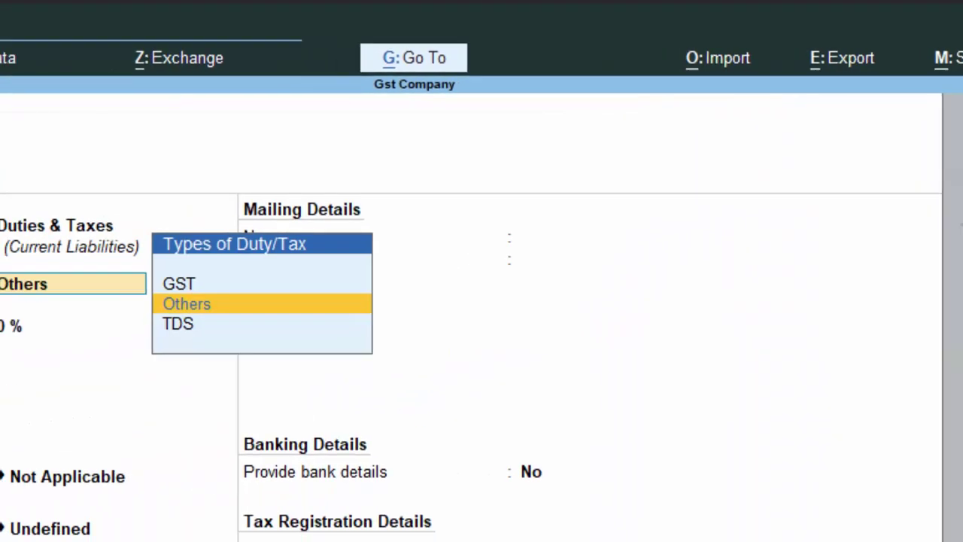
key("Down")
key("Return")
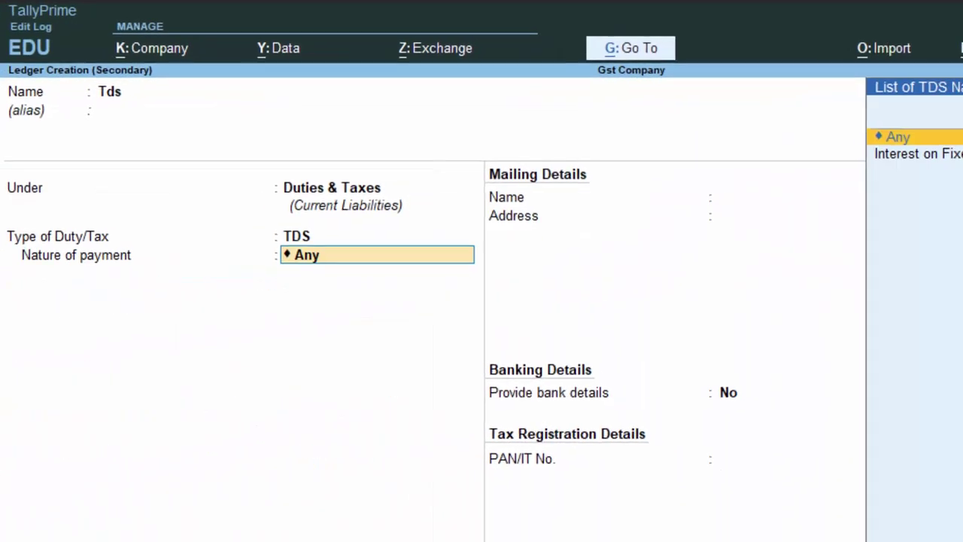
key("Down")
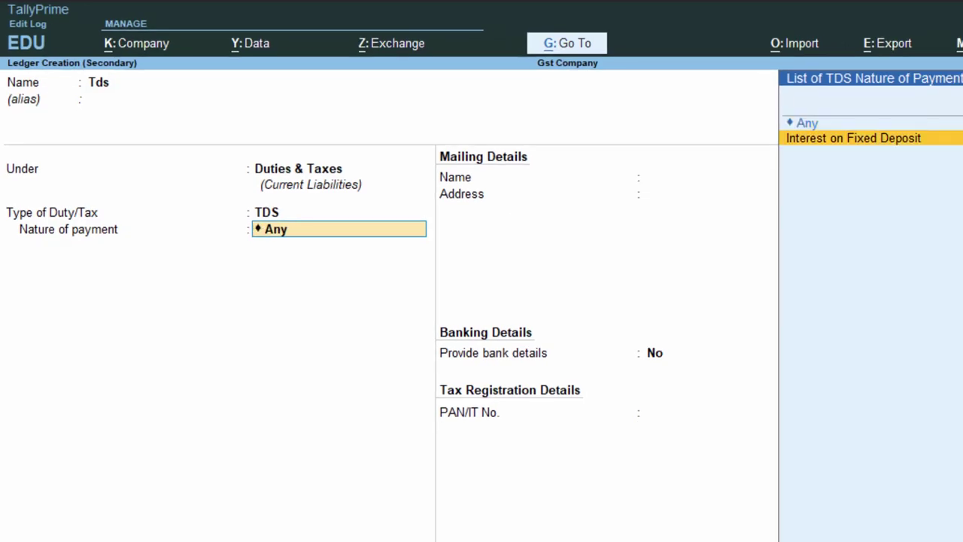
left_click(649, 352)
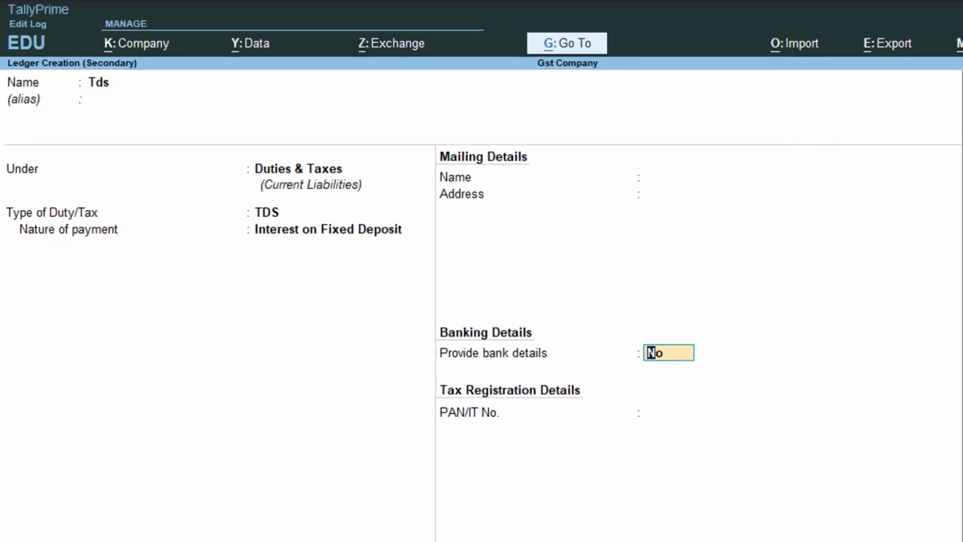
key("ctrl+a")
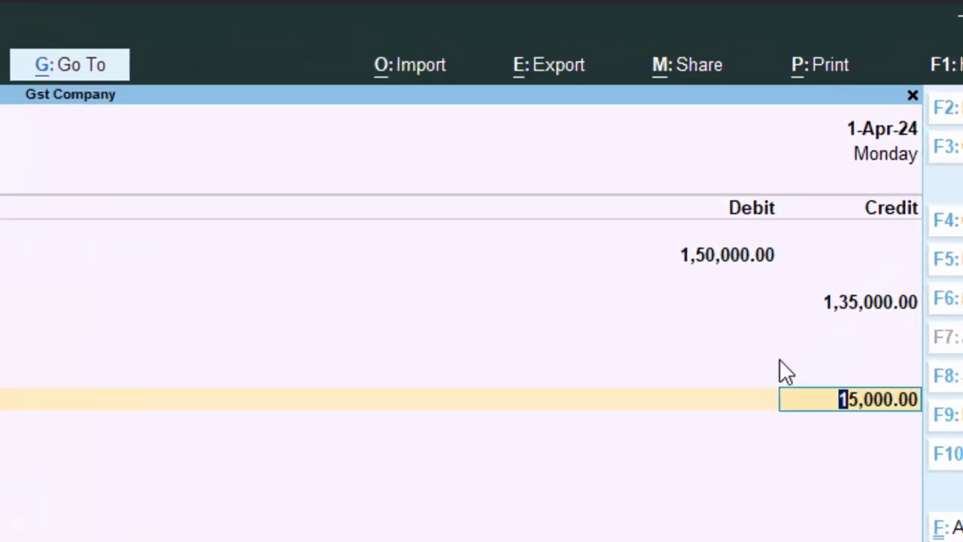
- Add the narration 'Tds deducted' and save Journal No. 1
key("Return")
type("--")
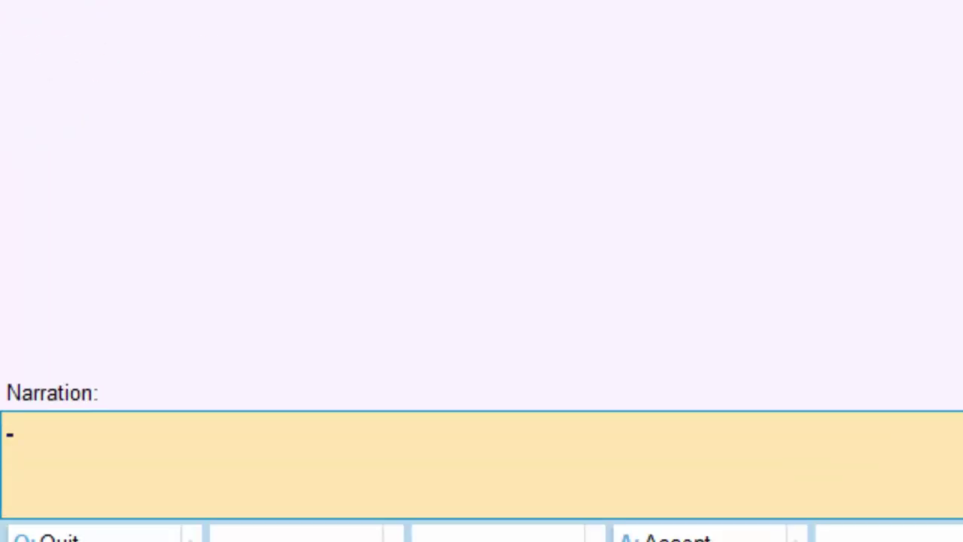
type("Tds d")
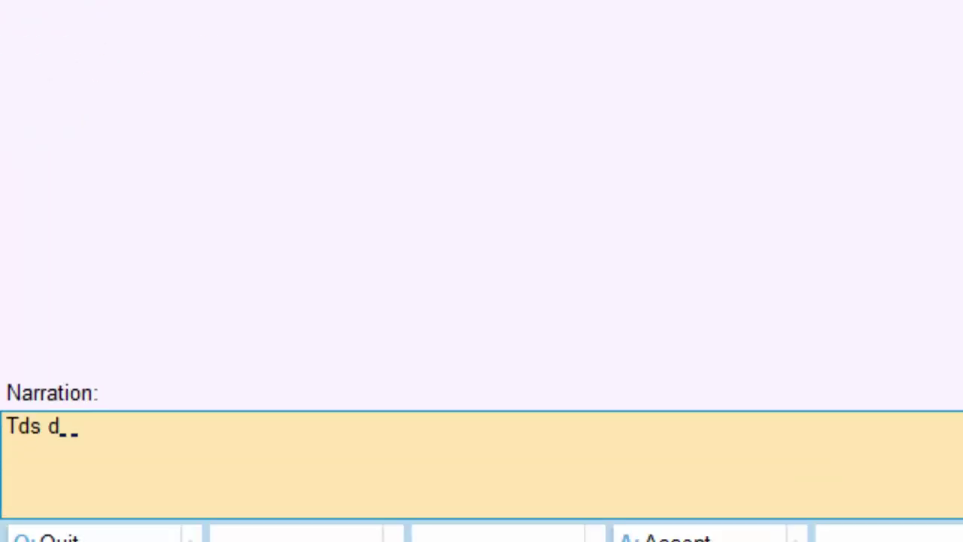
type("educted")
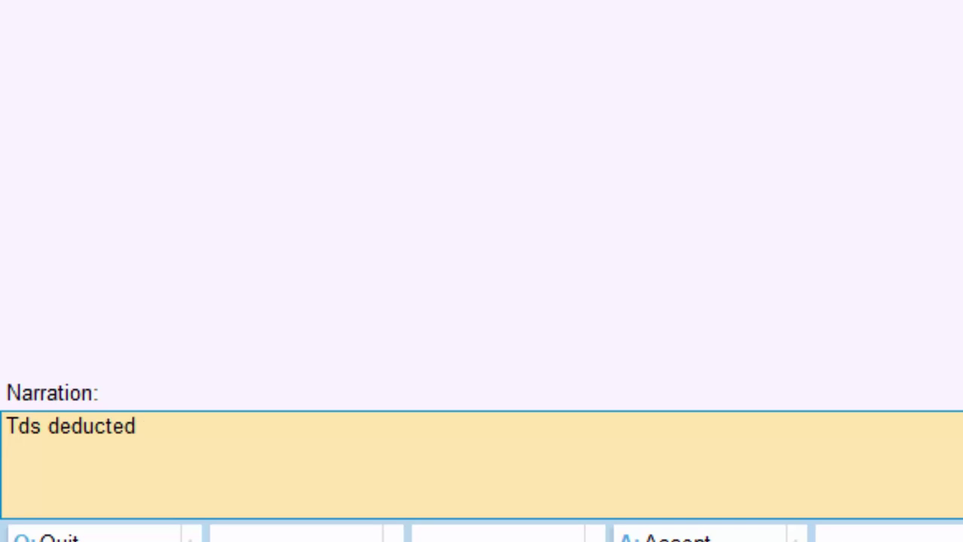
key("Return")
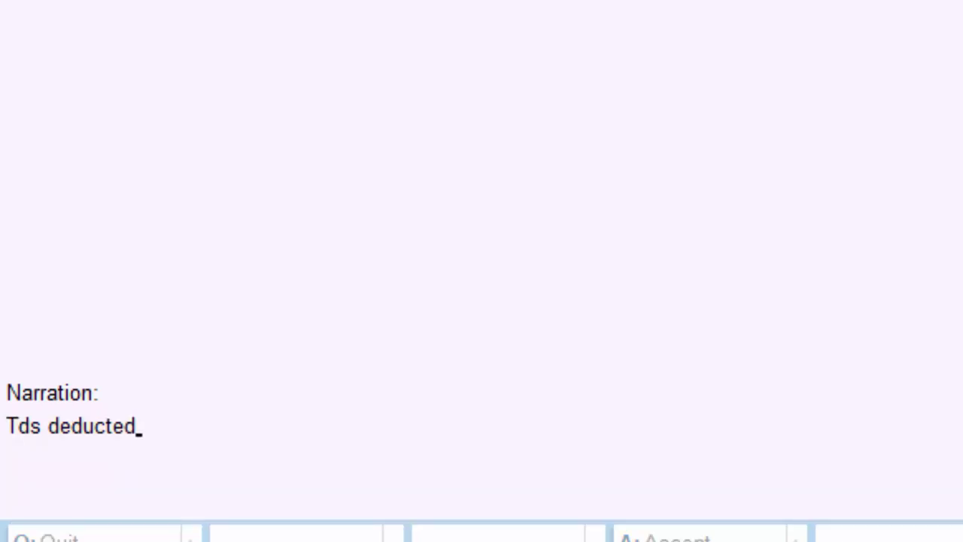
key("Return")
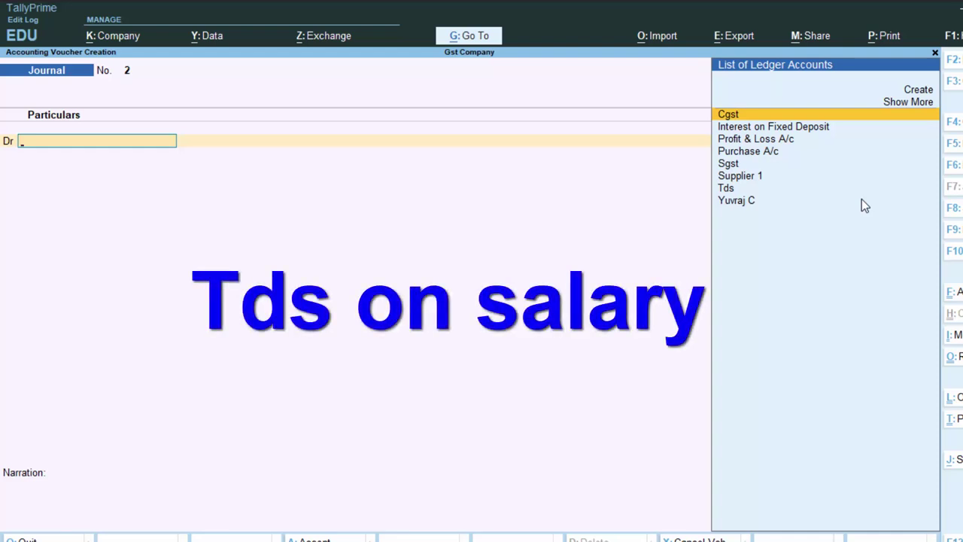
- Create a Salary ledger under Indirect Expenses, keeping the default GST settings
key("alt+c")
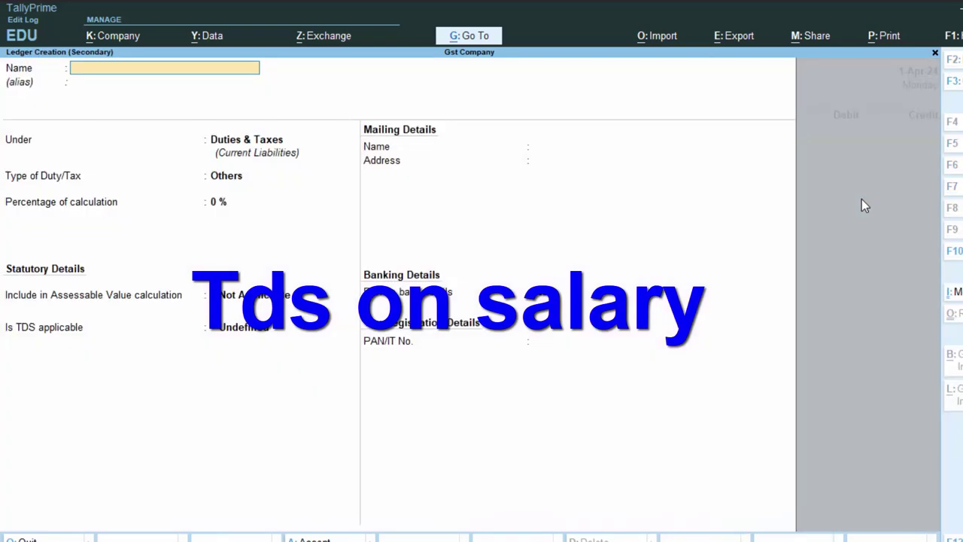
type("Salar")
type("y")
key("Return")
key("Return")
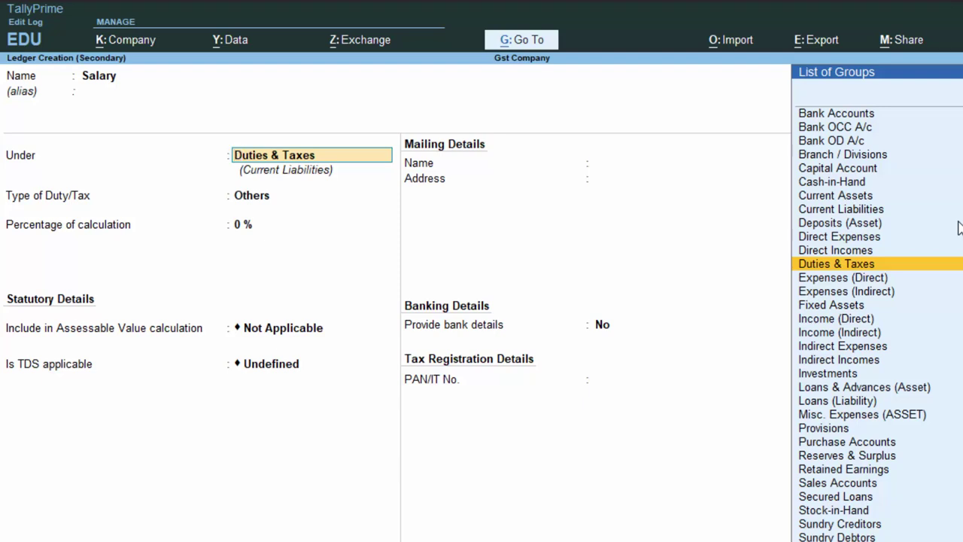
type("I")
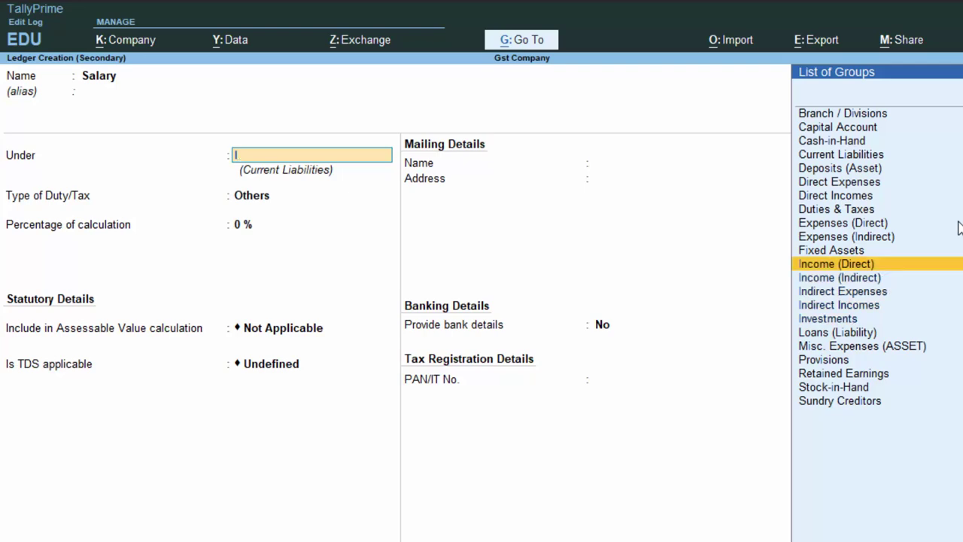
key("Down")
key("Down")
key("Return")
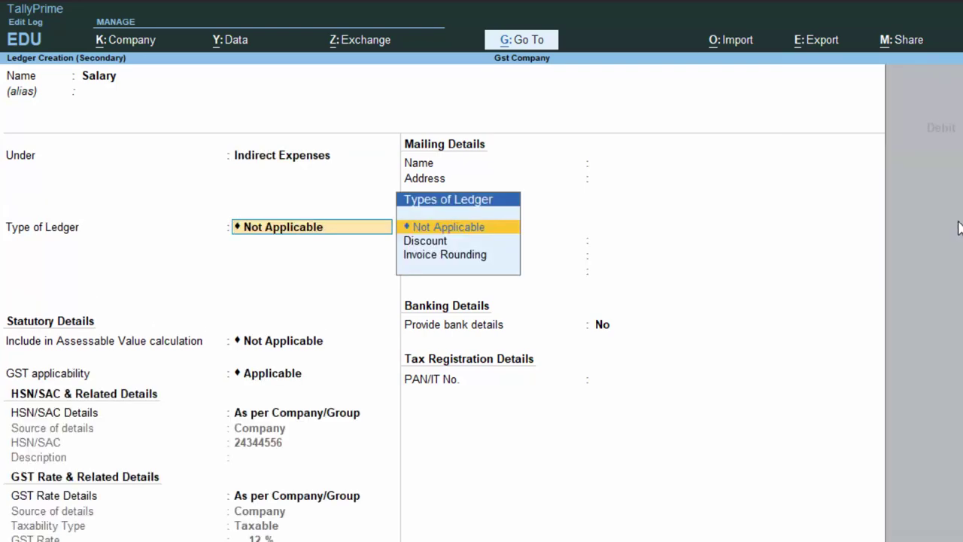
key("Return")
key("Return")
key("Return")
key("Return")
key("Return")
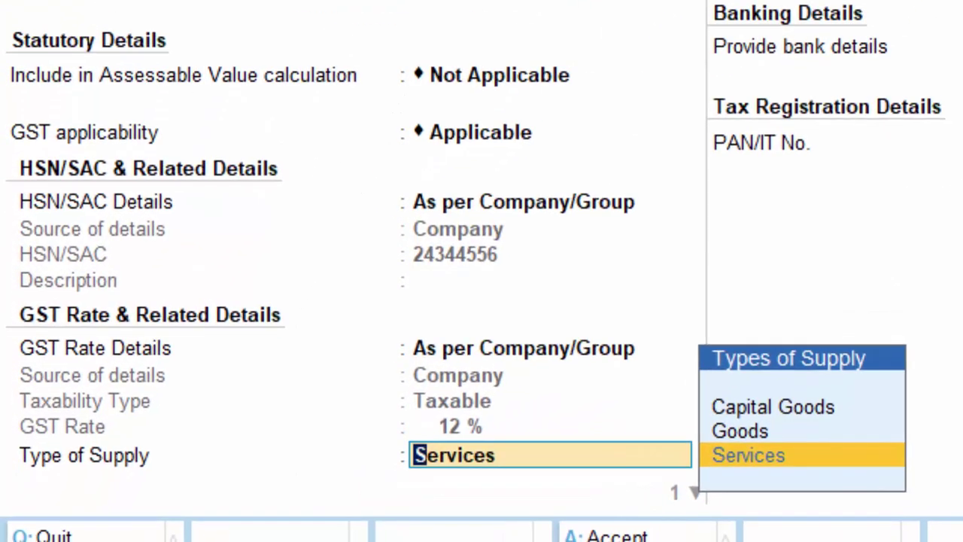
key("Return")
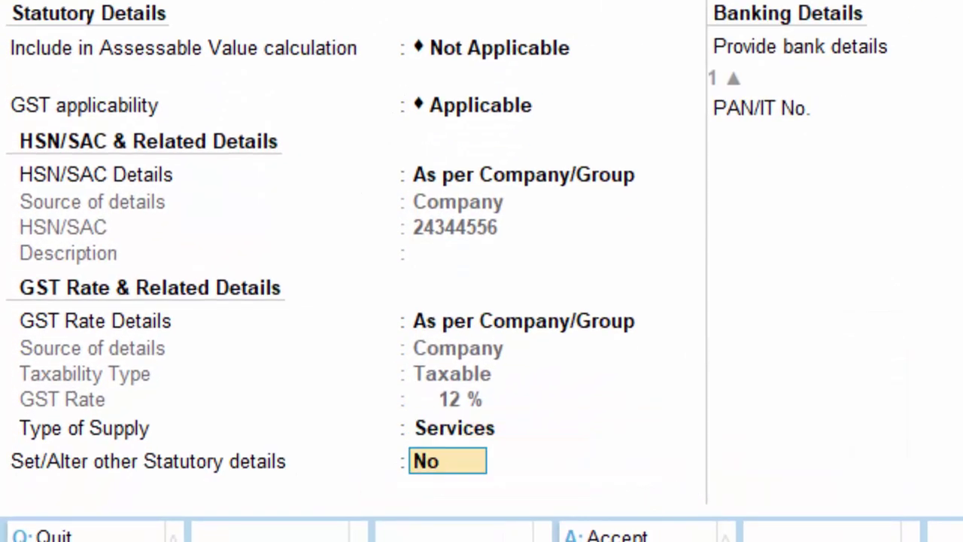
- Enable statutory details, make TDS Applicable, and choose to create a new nature of payment
key("y")
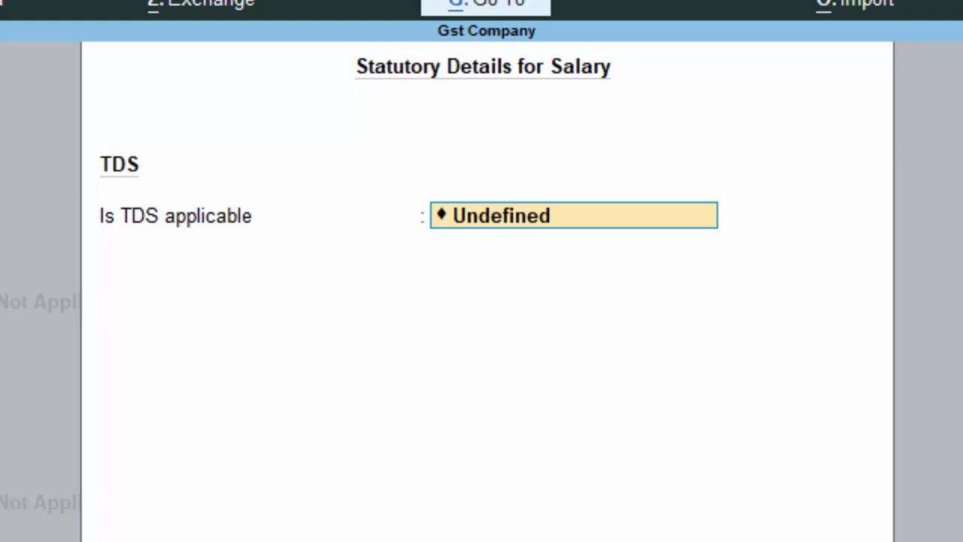
type("A")
key("Up")
key("Return")
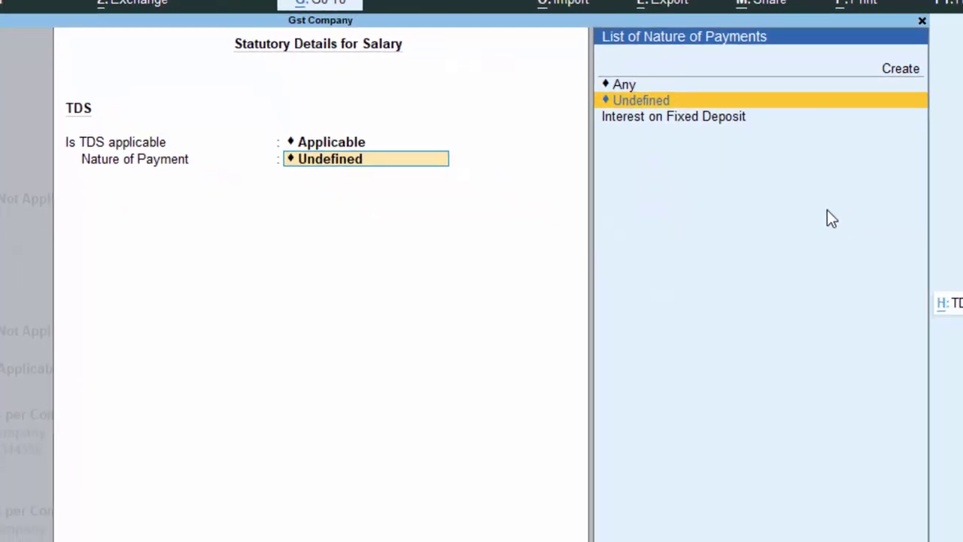
key("Up")
key("Up")
key("Return")
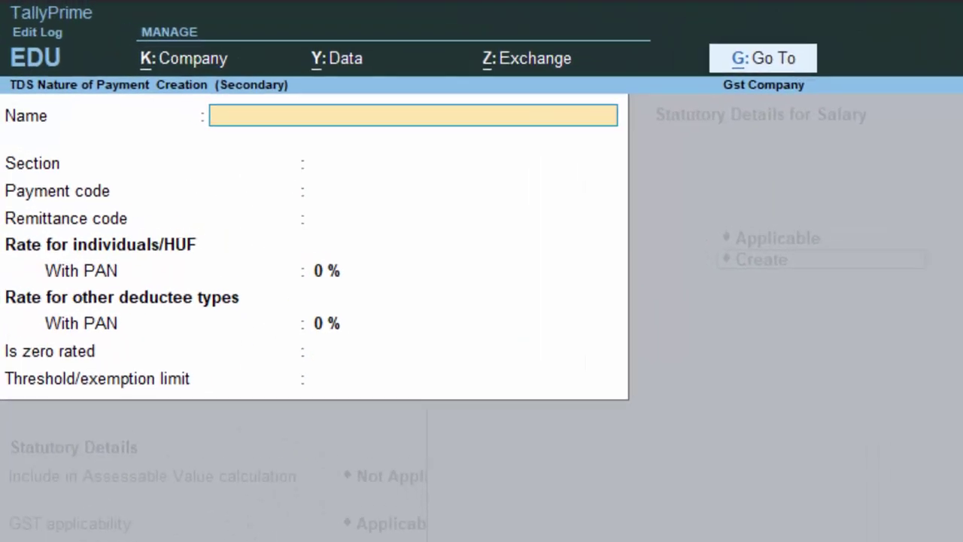
- Name the nature of payment 'Tds on Salary' with section 192, payment code 567, remittance code 789
type("Tds")
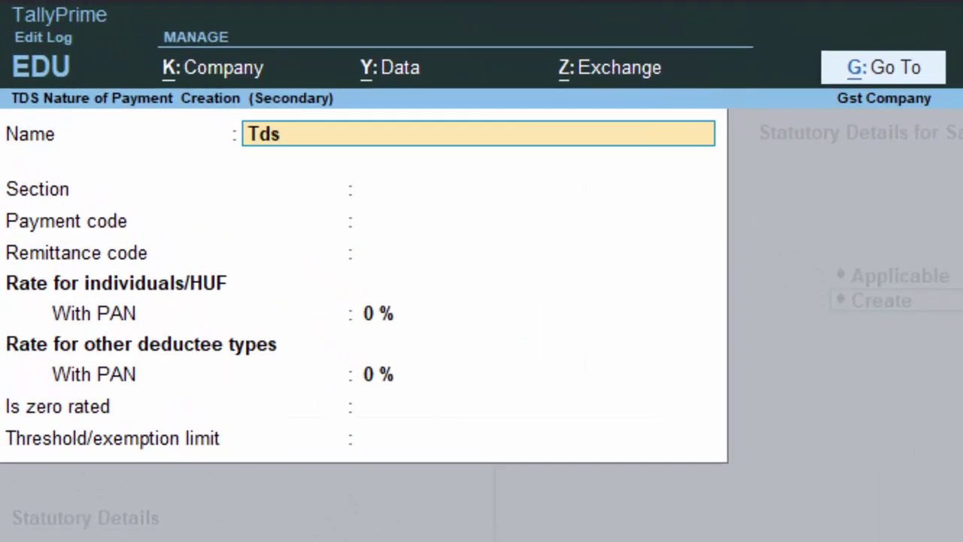
type(" on")
type("S")
key("BackSpace")
key("BackSpace")
key("BackSpace")
type("n S")
type("alary")
key("Return")
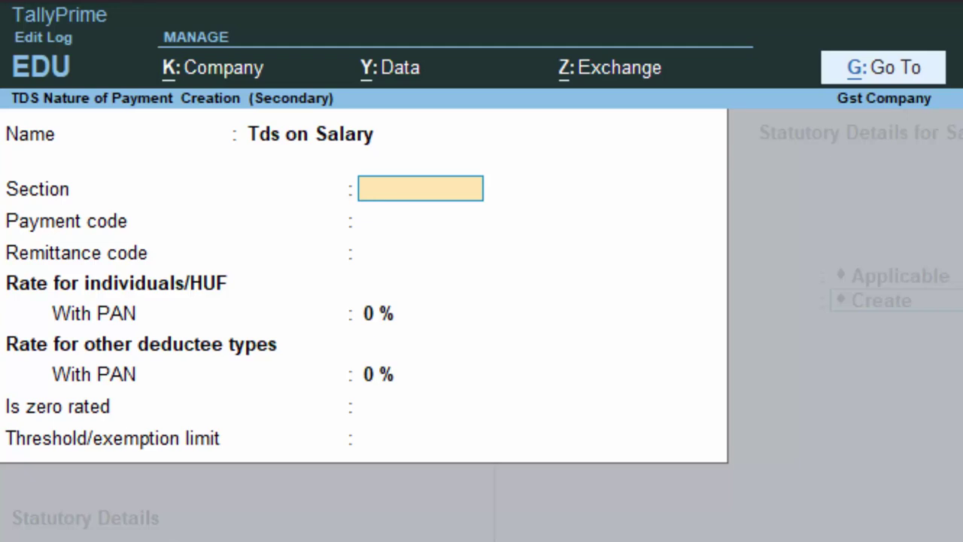
type("19")
type("2")
key("Return")
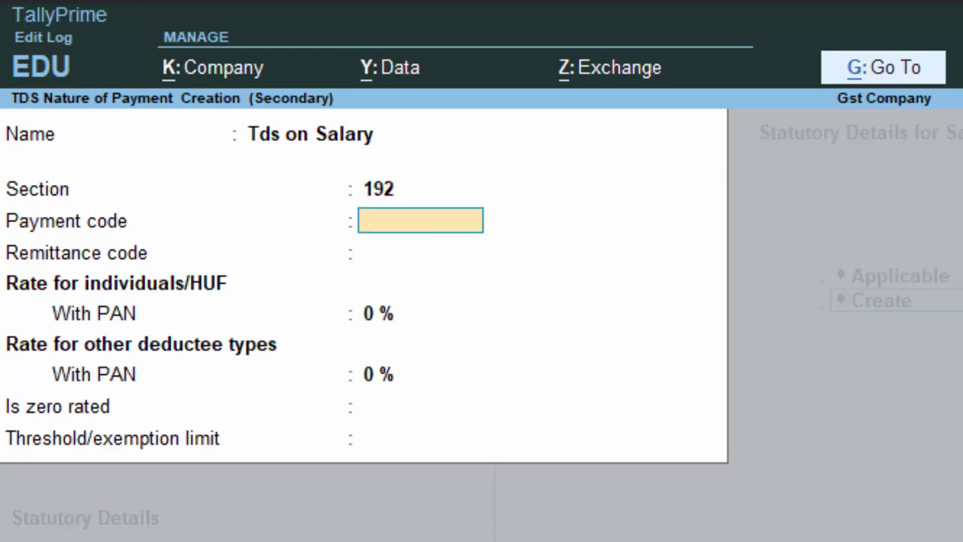
type("567")
key("Return")
type("7")
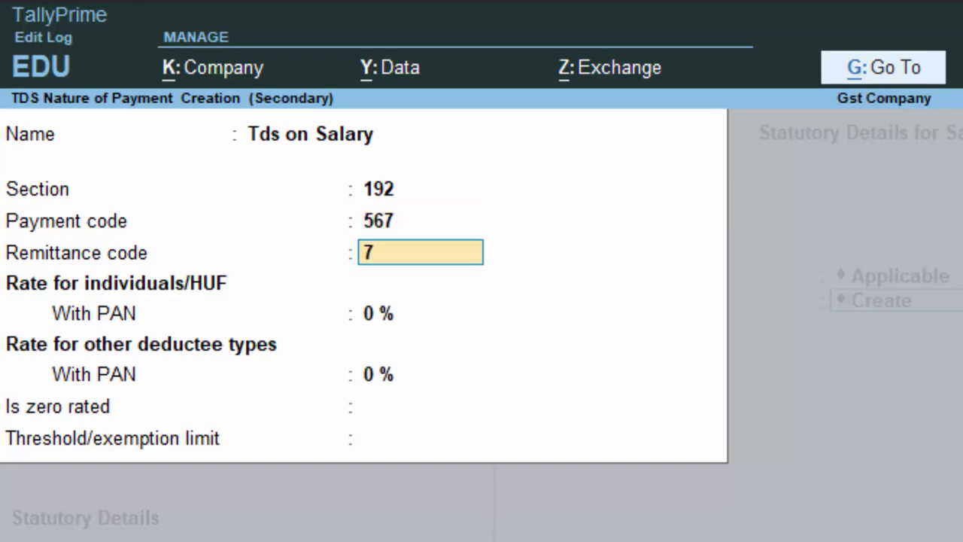
type("89")
key("Return")
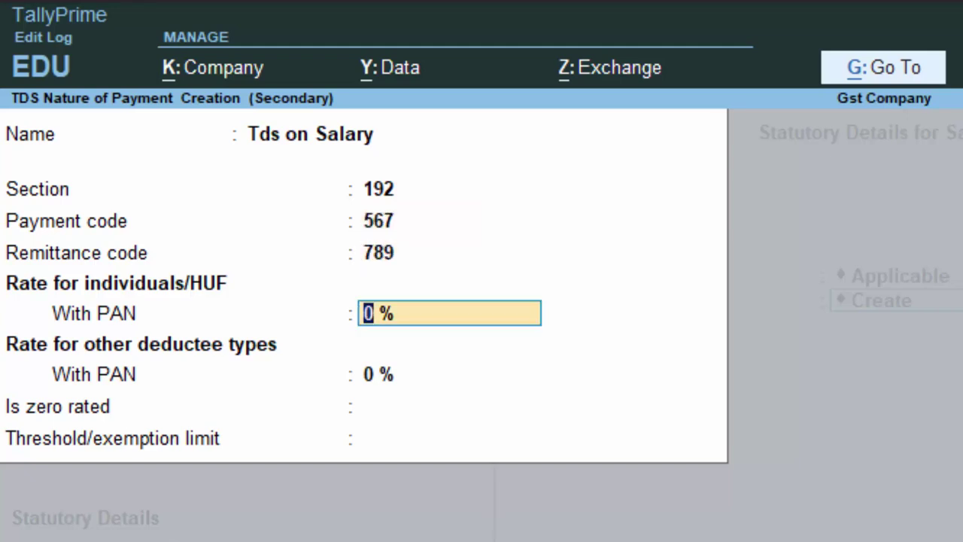
- Set 10% rates for all deductees and a 50,000 threshold, then save it
type("10")
key("Return")
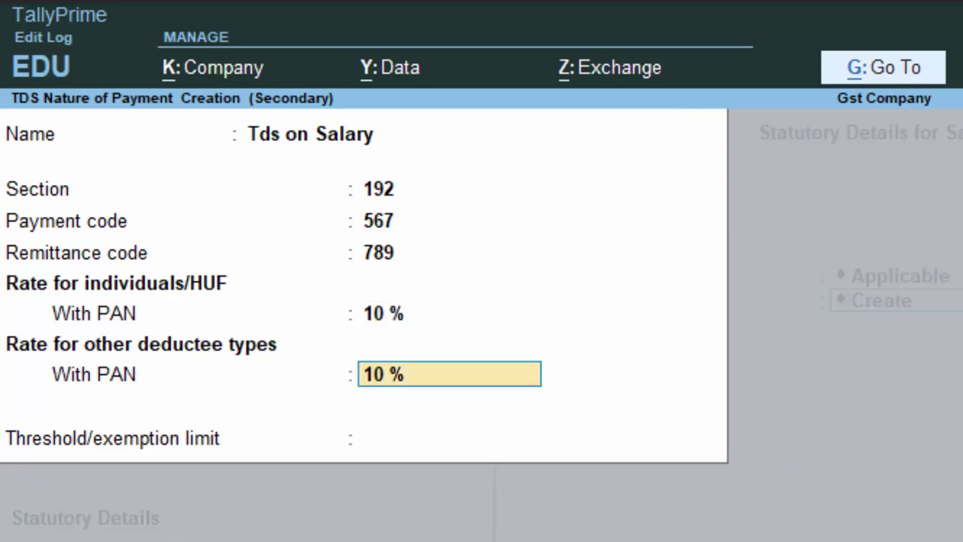
key("Return")
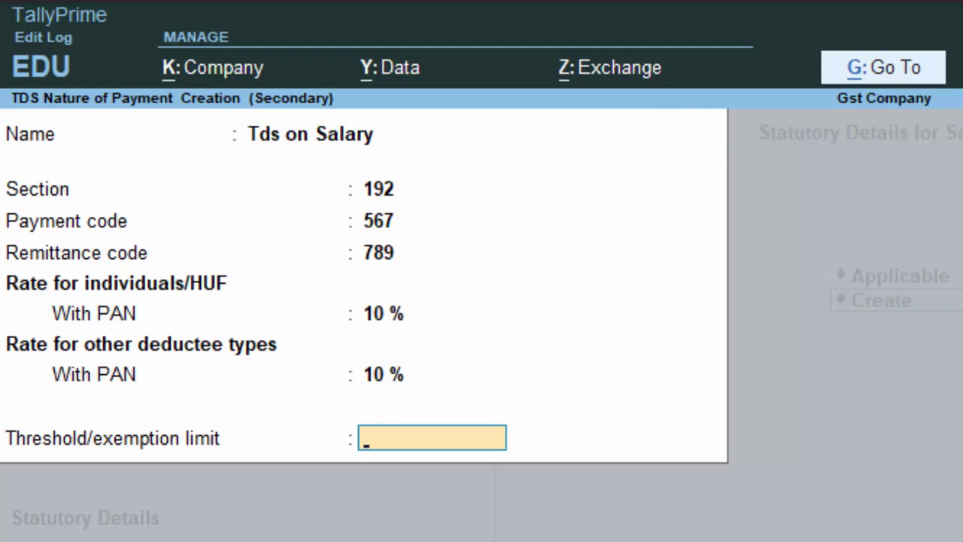
type("500")
key("BackSpace")
key("BackSpace")
key("BackSpace")
type("5000")
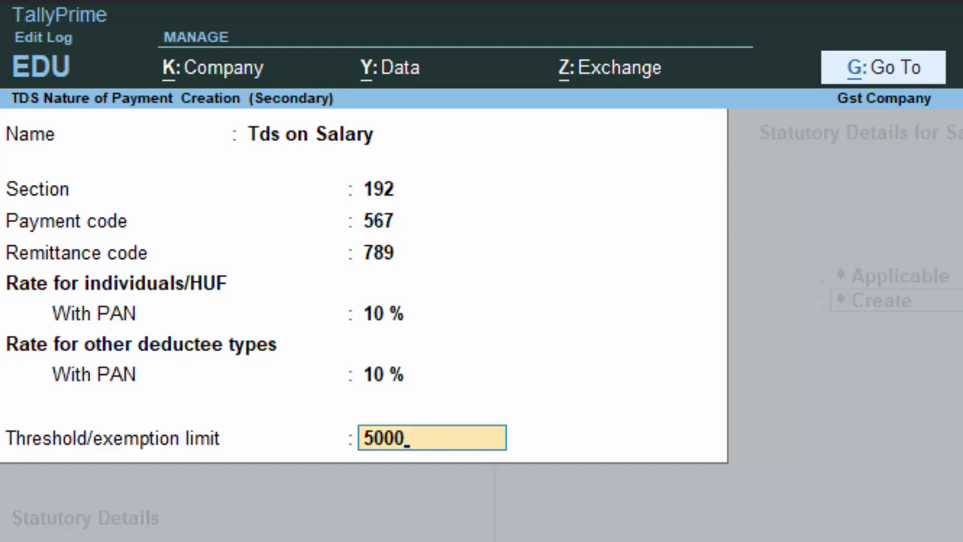
type("0")
key("Return")
key("Return")
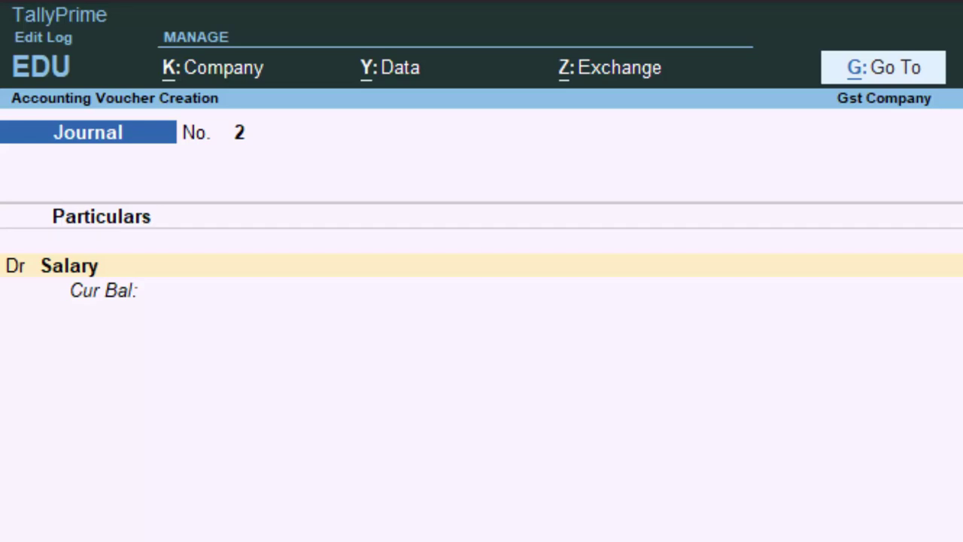
- Debit Salary 70,000 in Journal No. 2 and begin a new credit-side ledger
type("70,0")
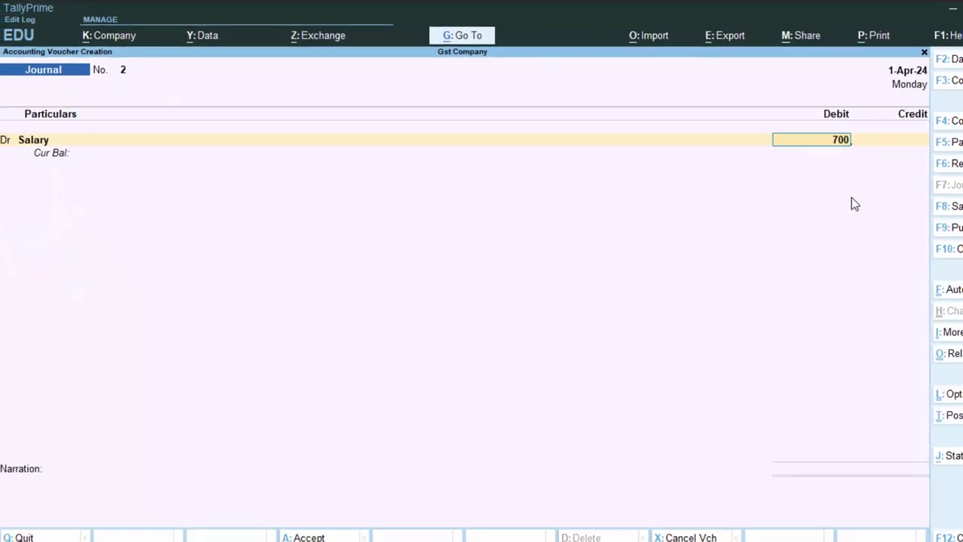
type("000")
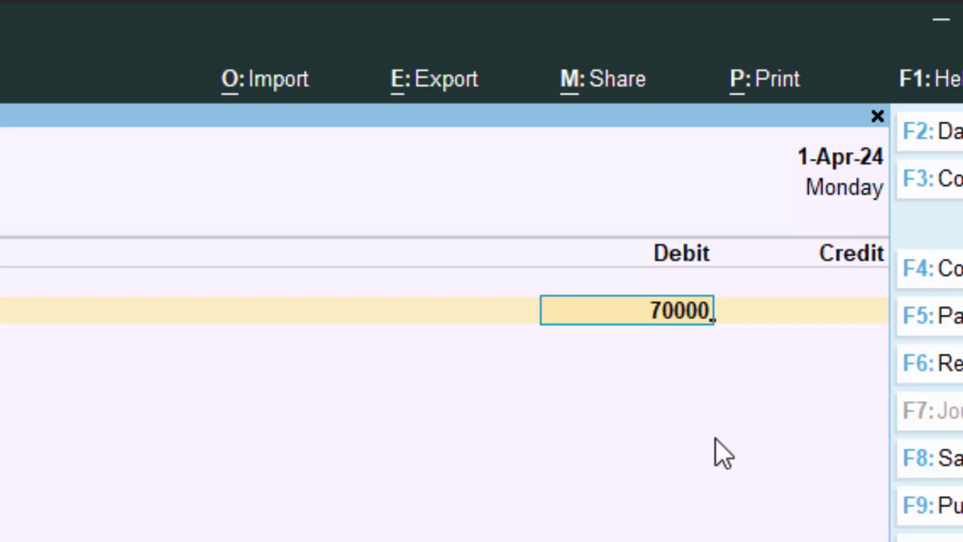
key("Return")
key("Return")
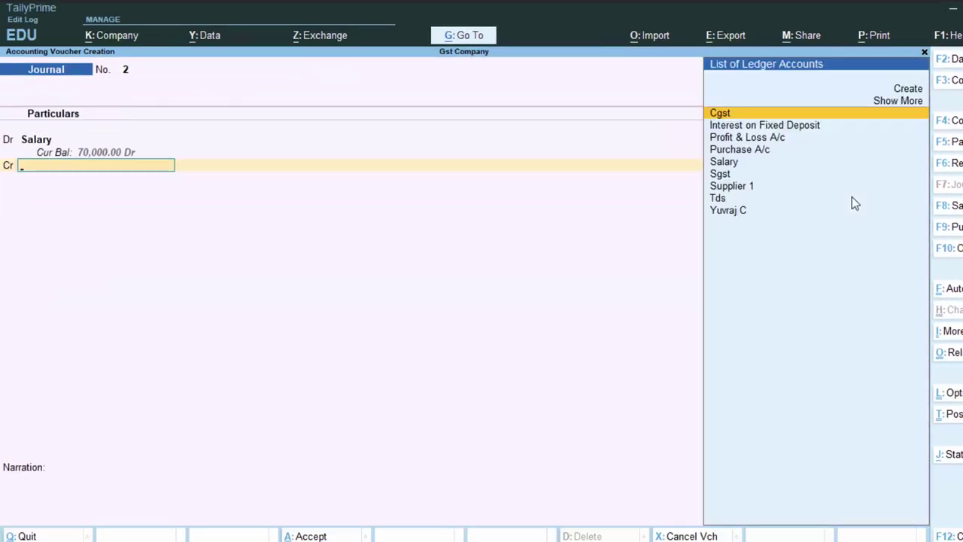
key("alt+c")
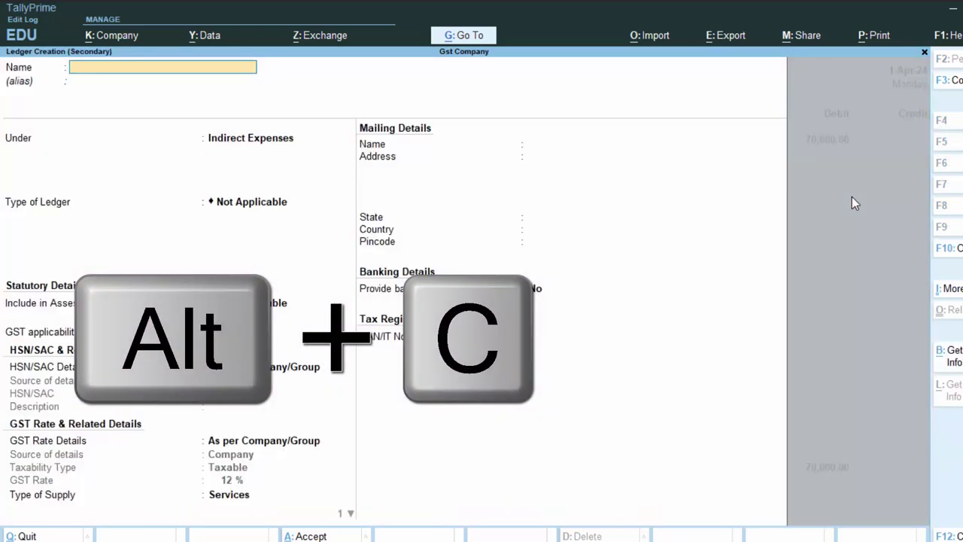
- Name the creditor ledger and place it under Sundry Creditors, TDS deductible, deductee type Government
type("Ri")
type("tesh")
key("Return")
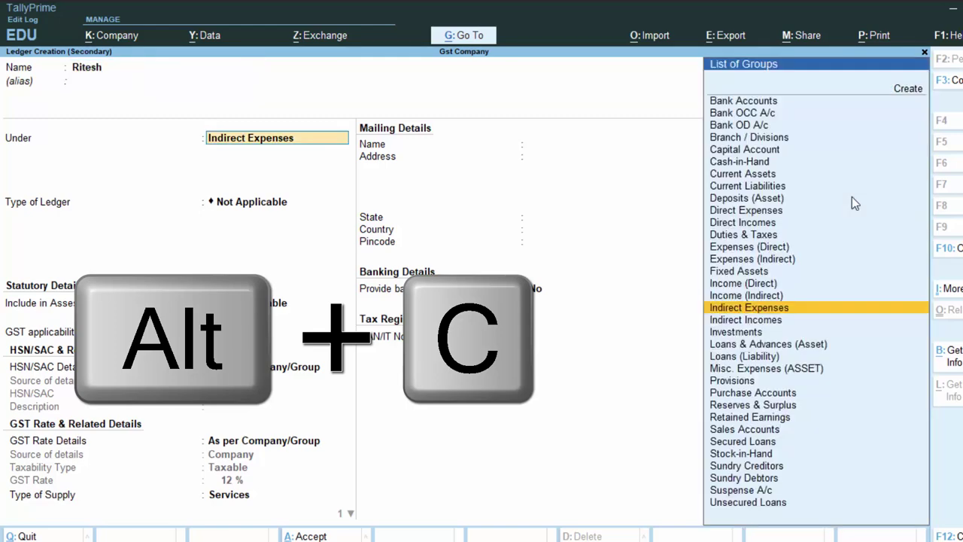
type("S")
key("Down")
key("Down")
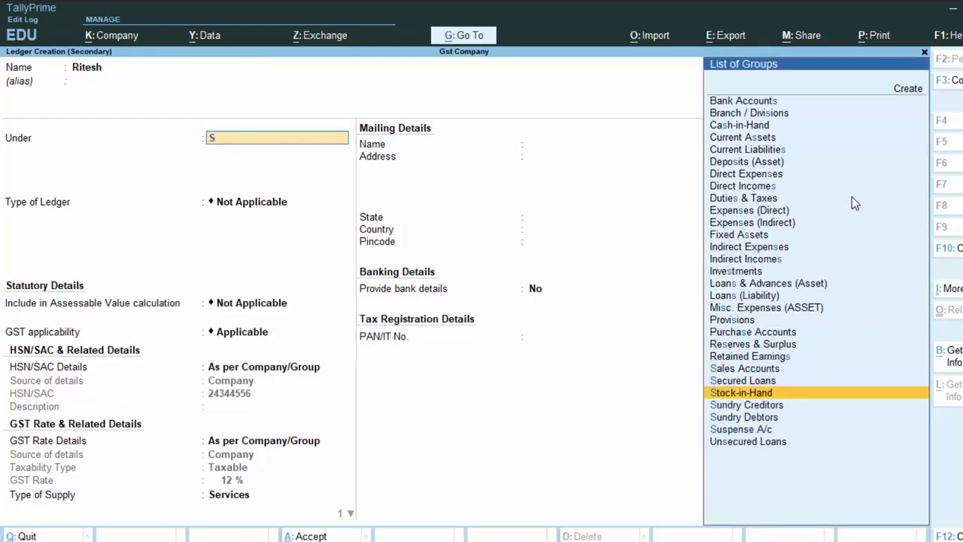
key("Down")
key("Return")
key("Return")
key("Return")
key("Return")
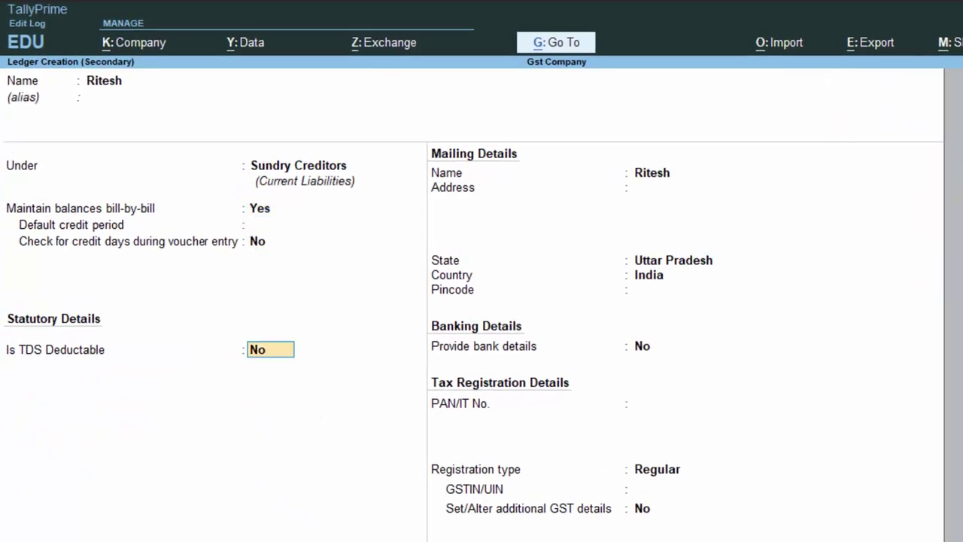
type("y")
key("Return")
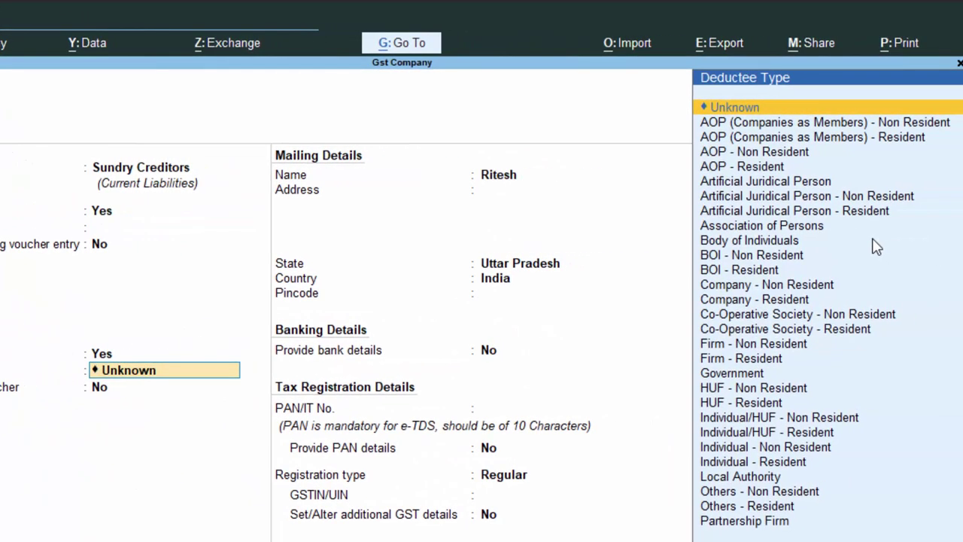
key("Down")
key("Down")
key("Down")
key("Down")
key("Down")
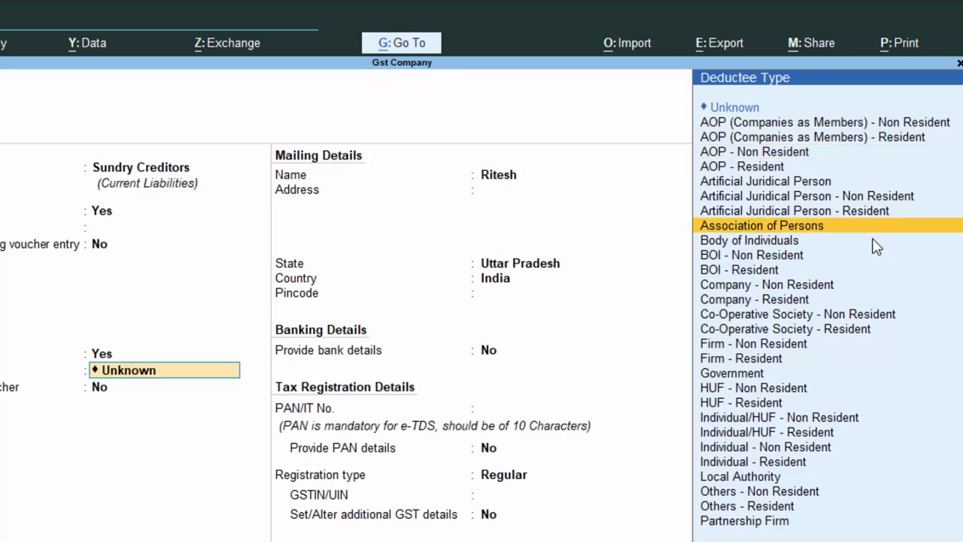
key("Down")
key("Down")
key("Down")
key("Down")
key("Down")
key("Down")
key("Down")
key("Down")
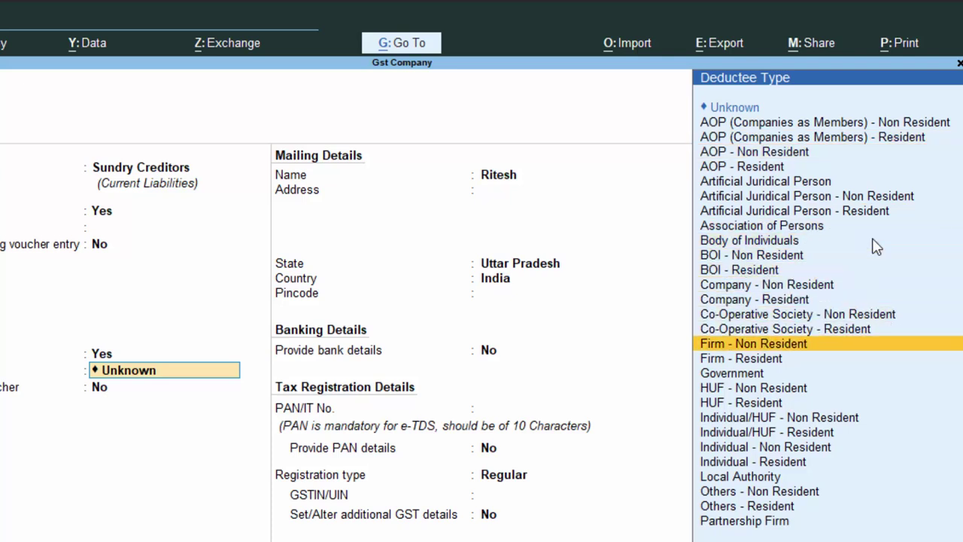
key("Down")
key("Down")
key("Return")
key("Return")
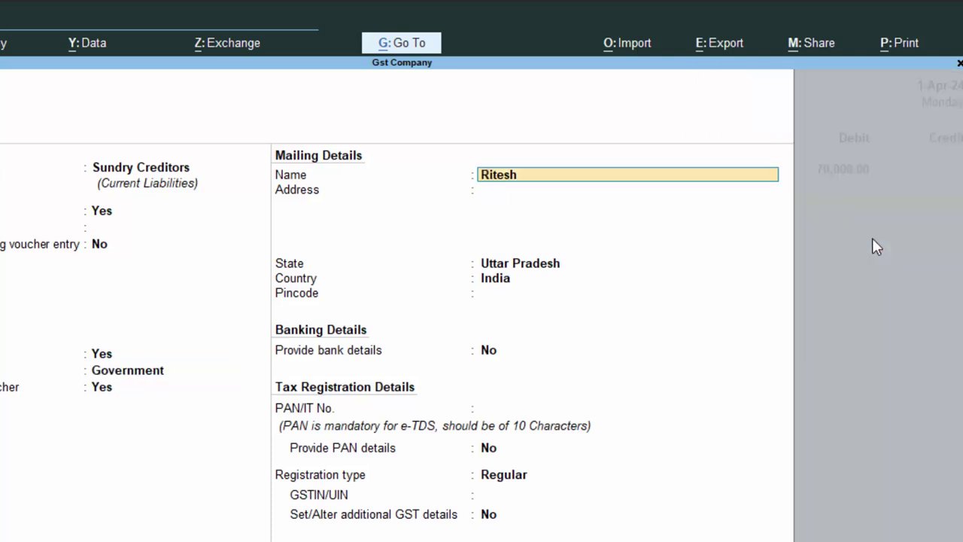
key("Return")
key("Return")
key("Return")
key("Return")
key("Return")
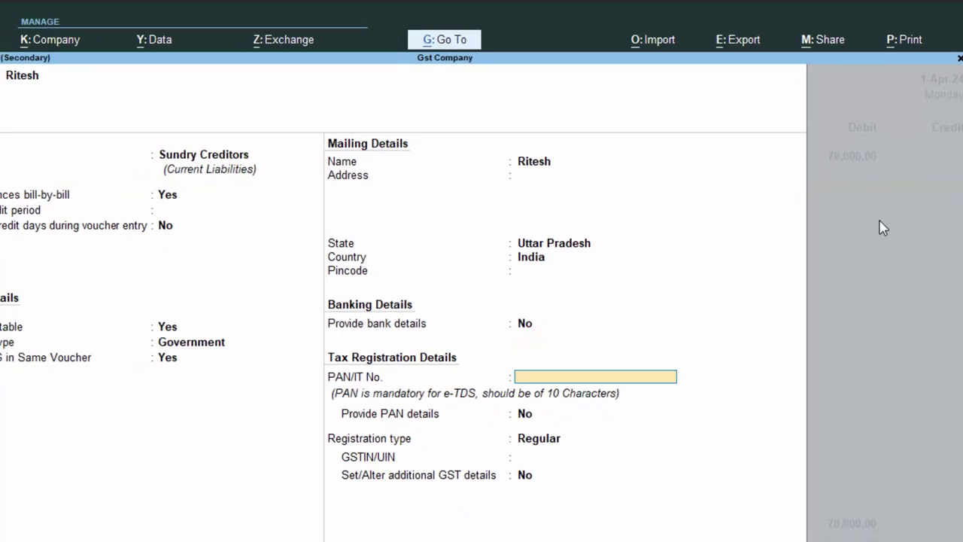
- Enter the party's PAN, fixing the invalid first entry, enable PAN details and save the ledger
type("ACQ")
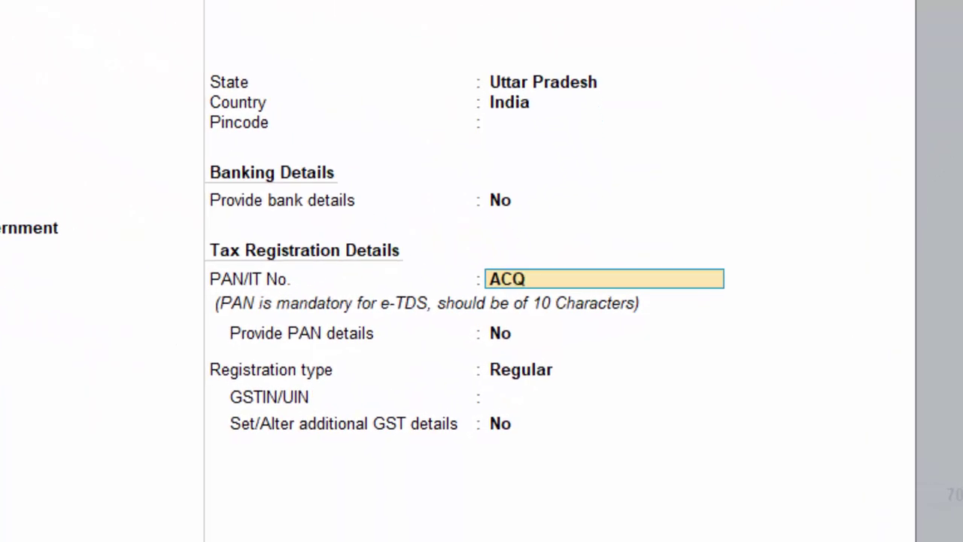
type("PT56")
type("7")
key("BackSpace")
type("H")
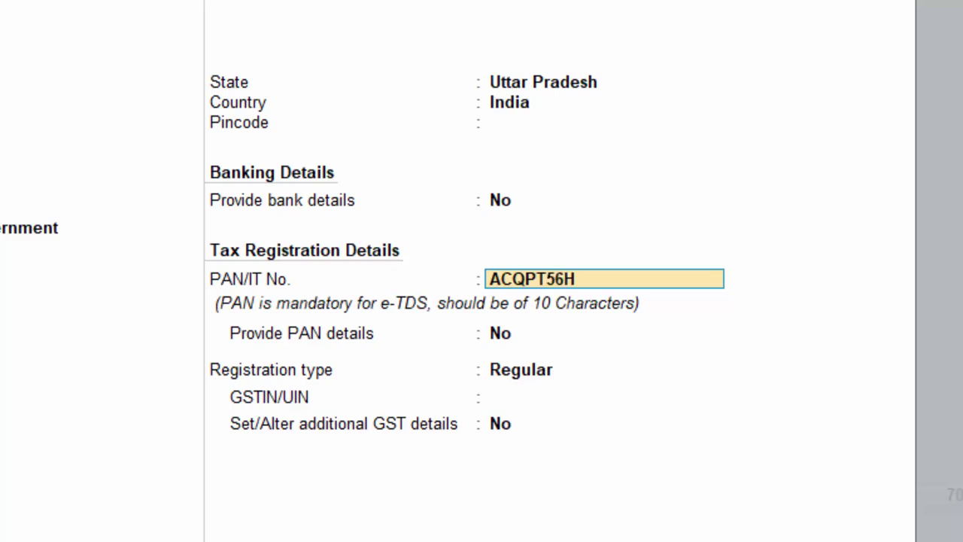
key("Return")
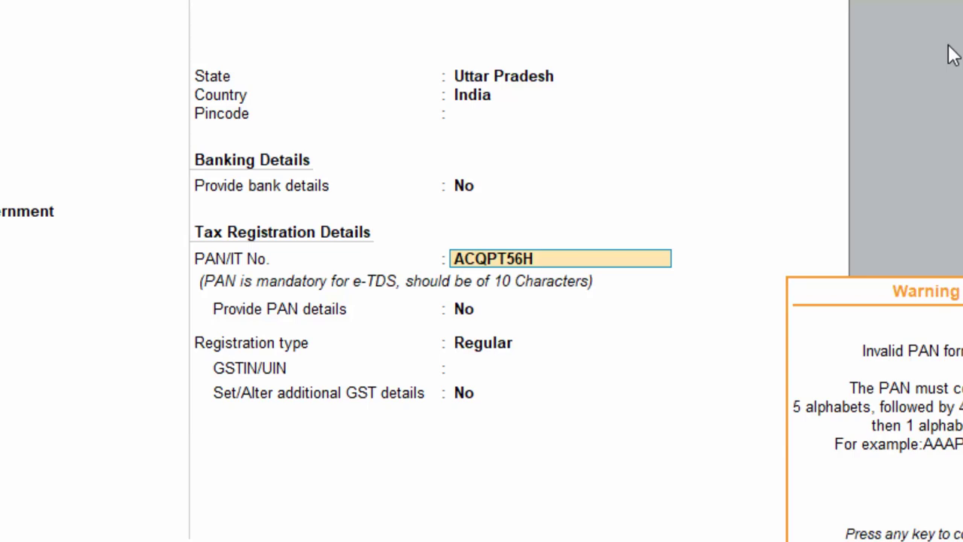
key("Return")
key("Up")
type("AC")
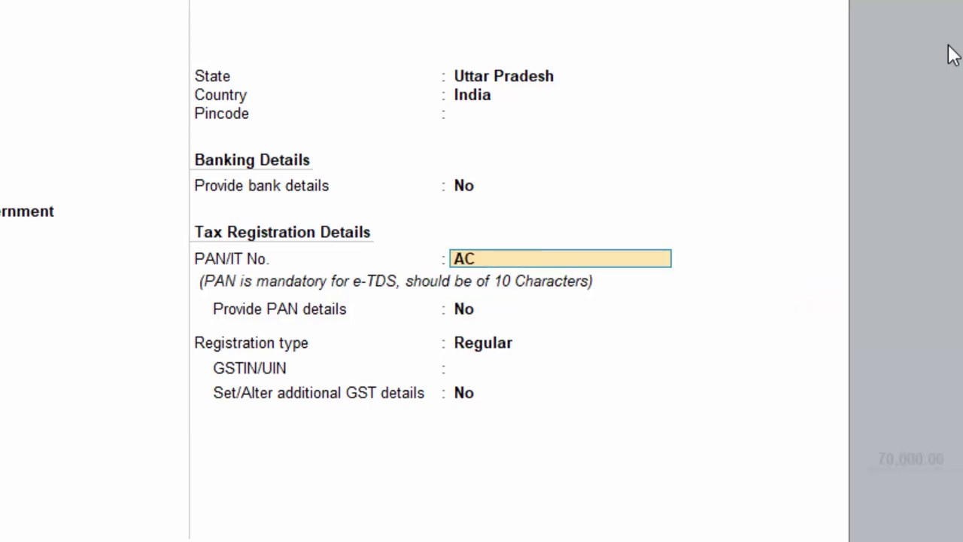
type("QPT")
type("3208")
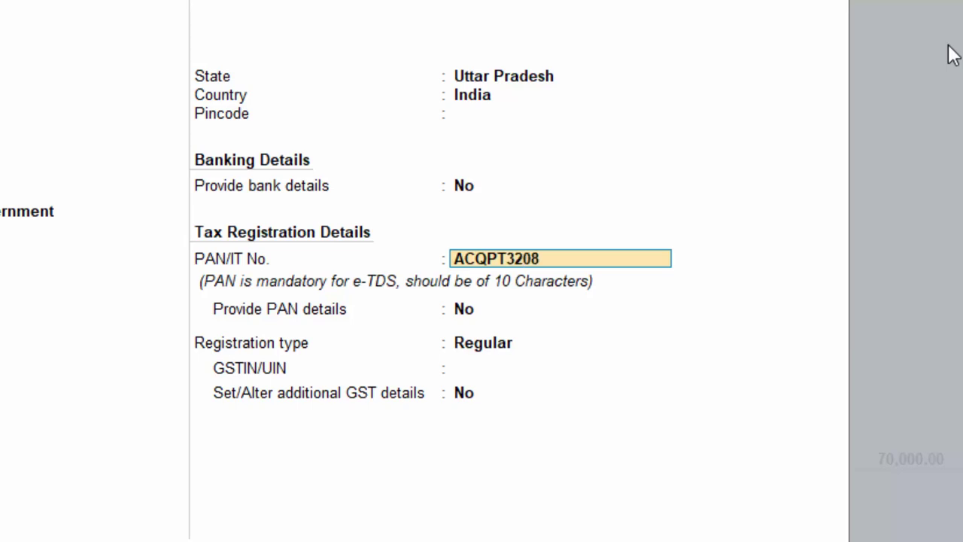
type("H")
key("Return")
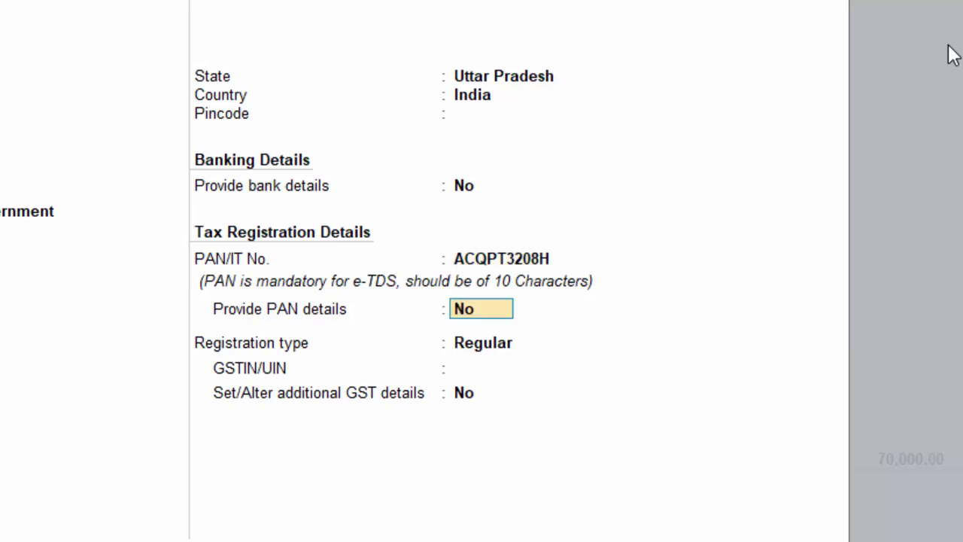
key("y")
key("Return")
key("Return")
key("Return")
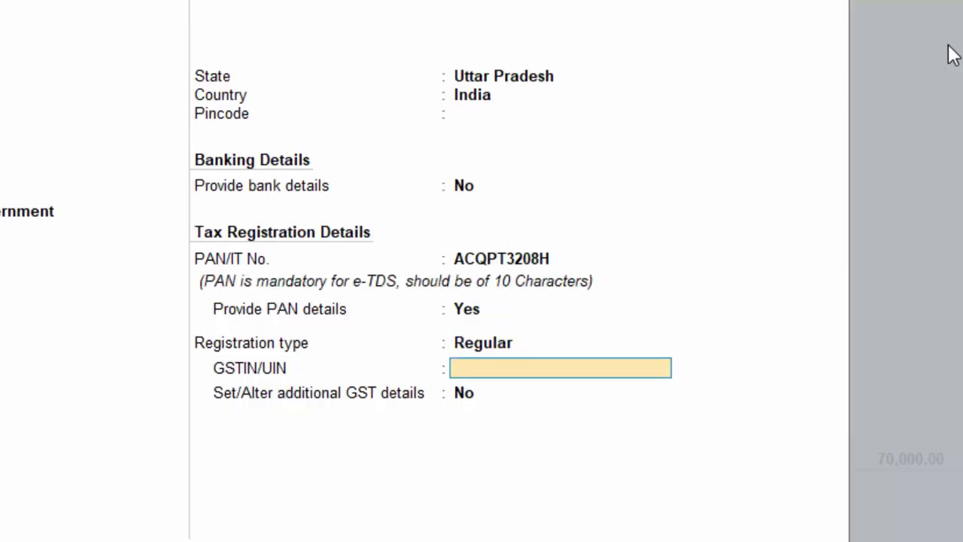
key("Return")
key("Return")
key("Return")
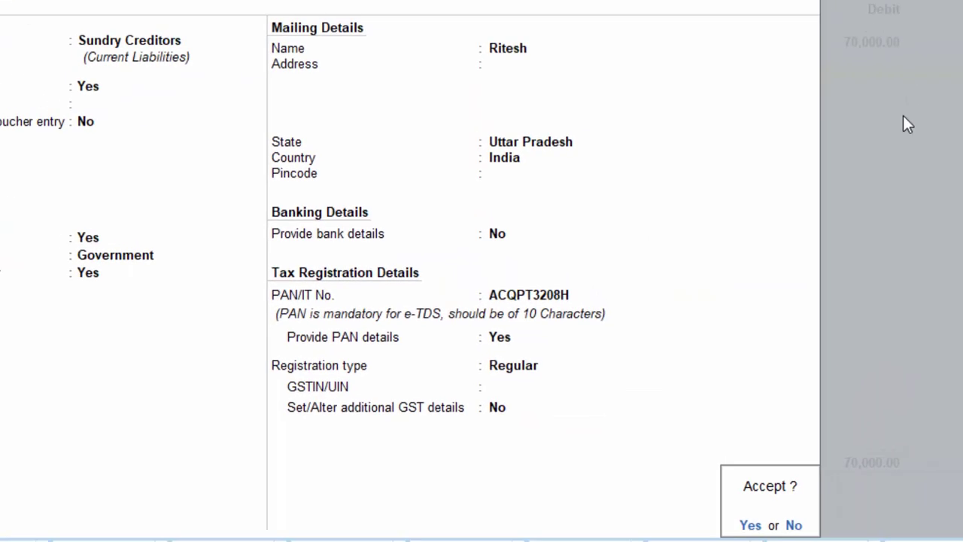
key("Return")
key("Return")
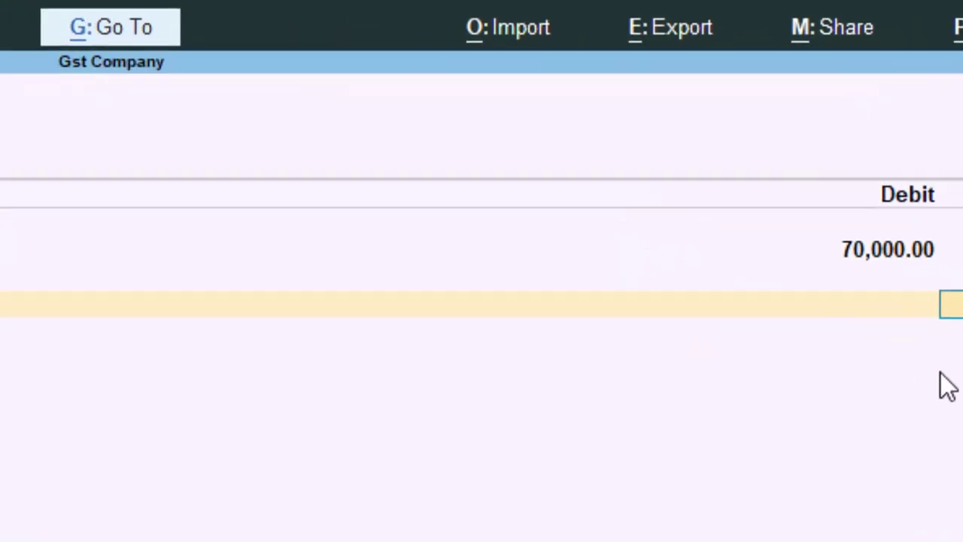
- Record a new bill reference for 70,000 and credit Tds with 7,000.00
key("Return")
key("Return")
key("Return")
key("Return")
key("Return")
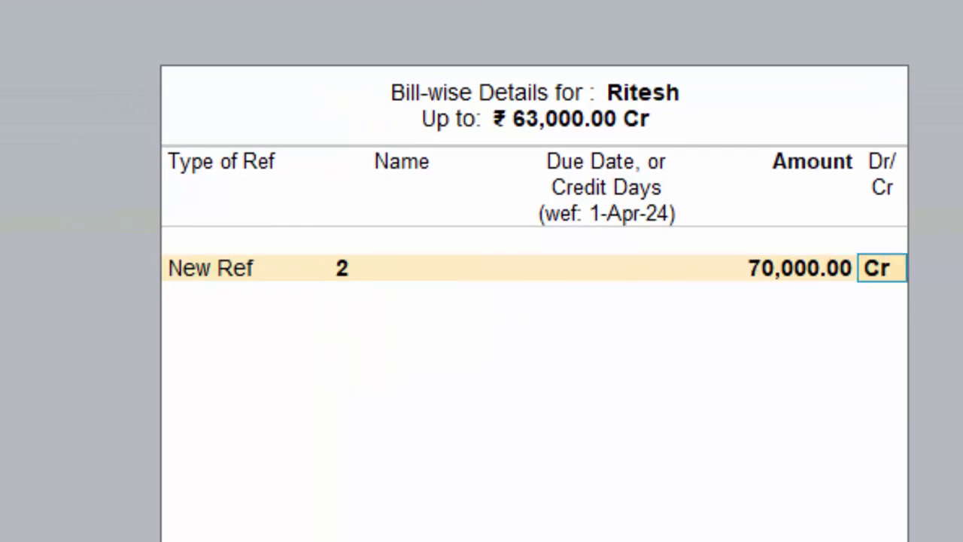
key("Return")
key("Return")
key("Return")
key("Return")
key("Return")
key("Return")
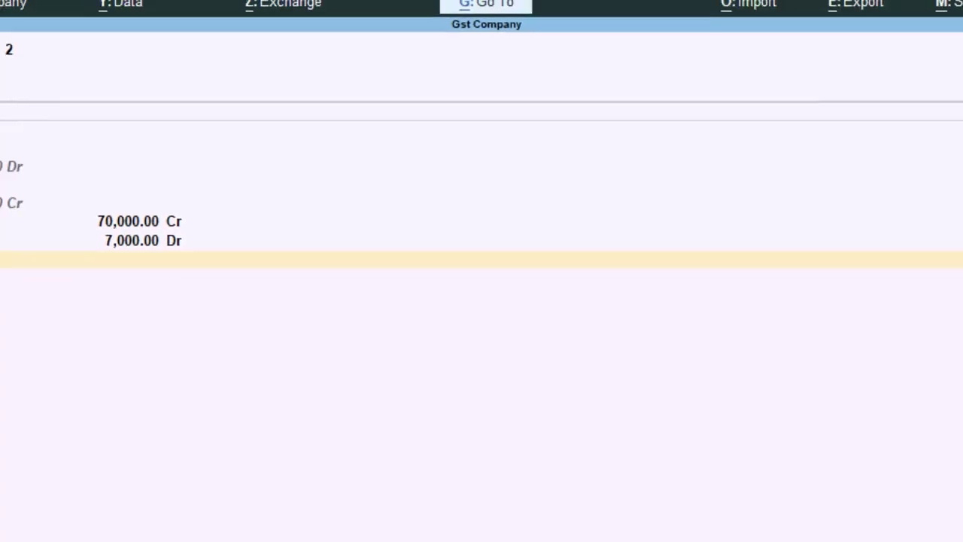
key("Return")
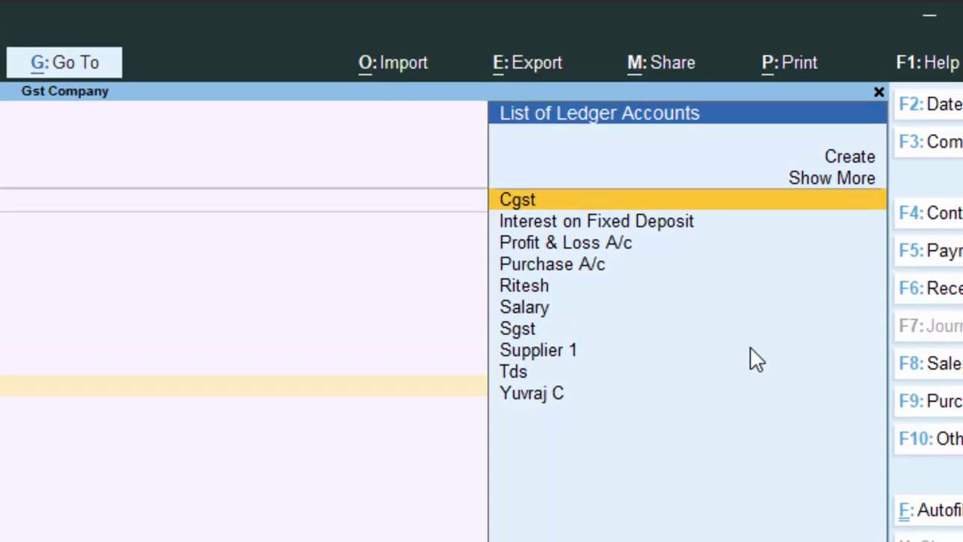
key("Down")
key("Down")
key("Down")
key("Down")
key("Down")
key("Down")
key("Down")
key("Down")
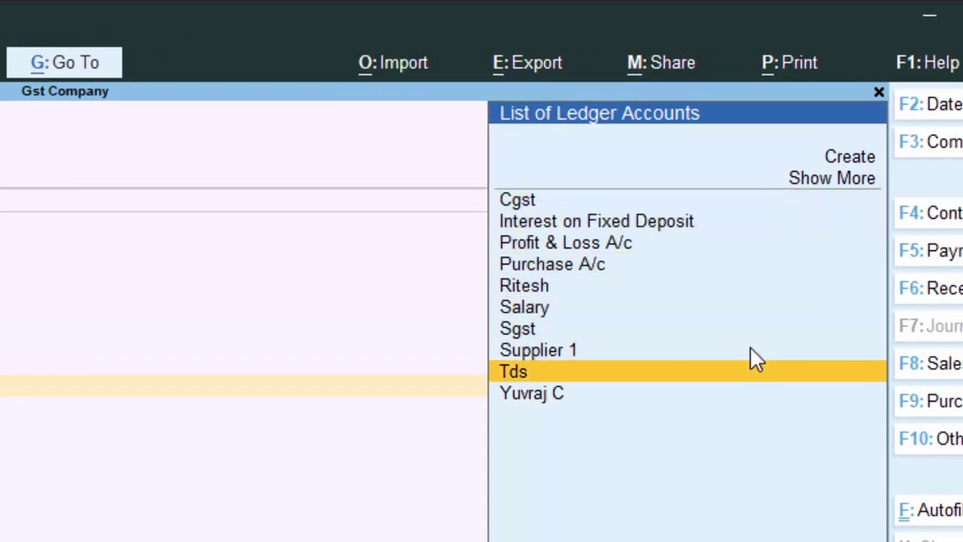
key("Return")
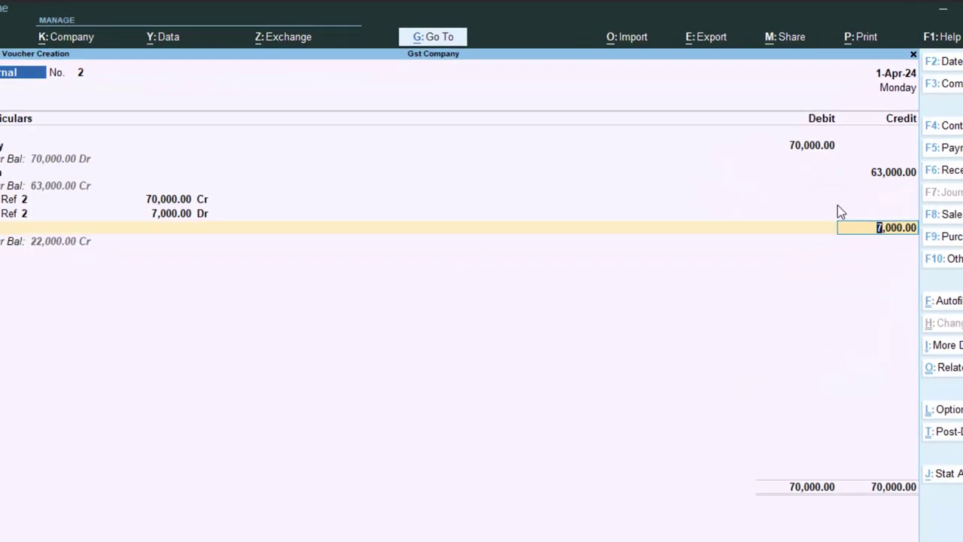
key("Return")
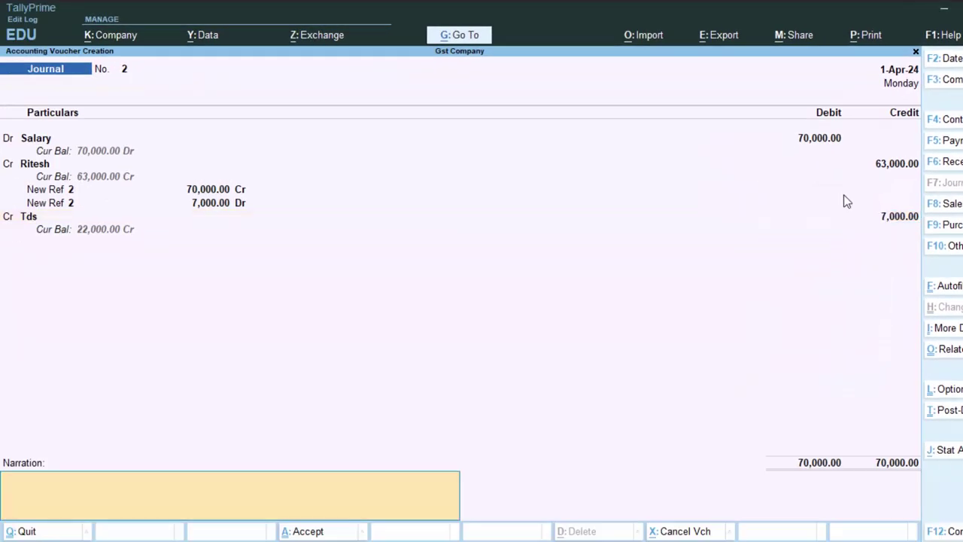
- Narrate the journal as 'tds deducted on salary' and save it
type("Tds")
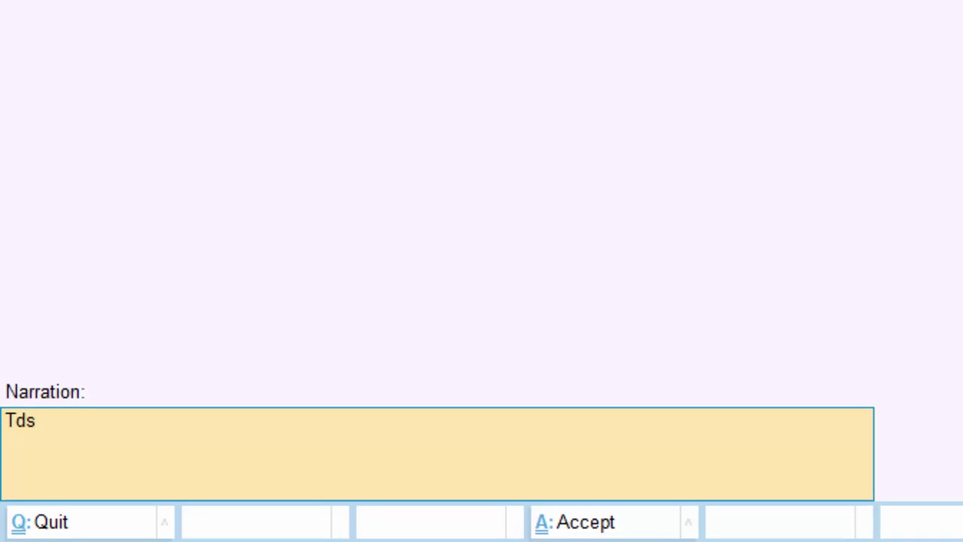
type(" deduc")
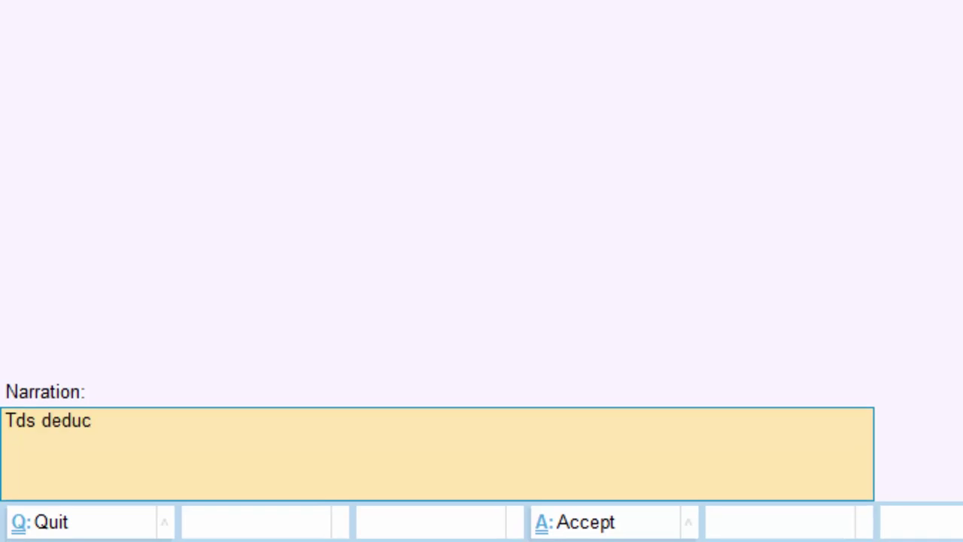
type("ted on")
type(" slary")
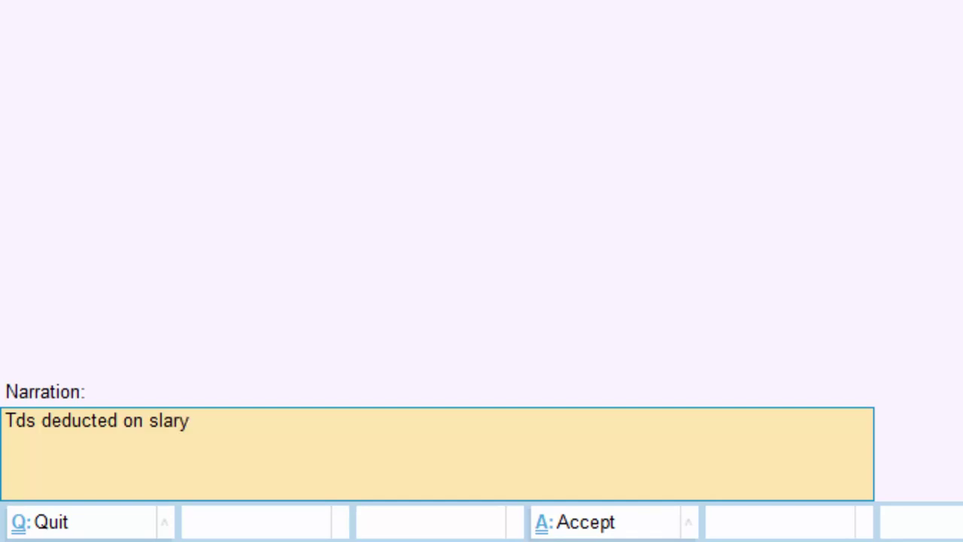
key("Return")
key("BackSpace")
type("tds")
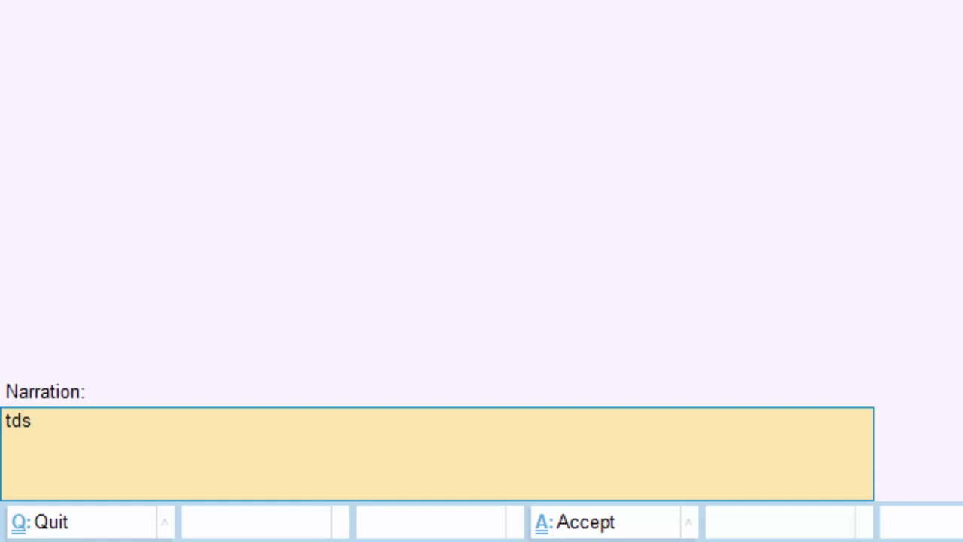
type(" deduct")
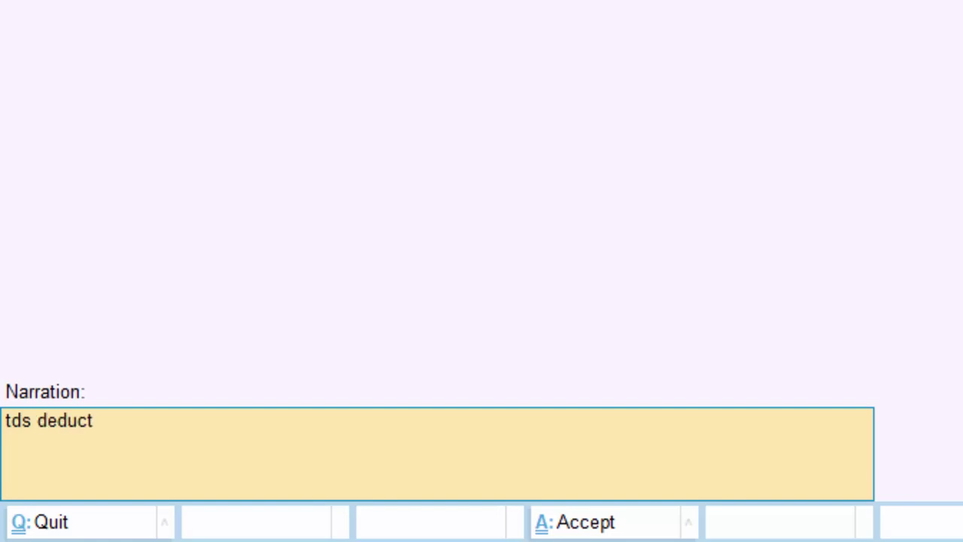
type("ed on s")
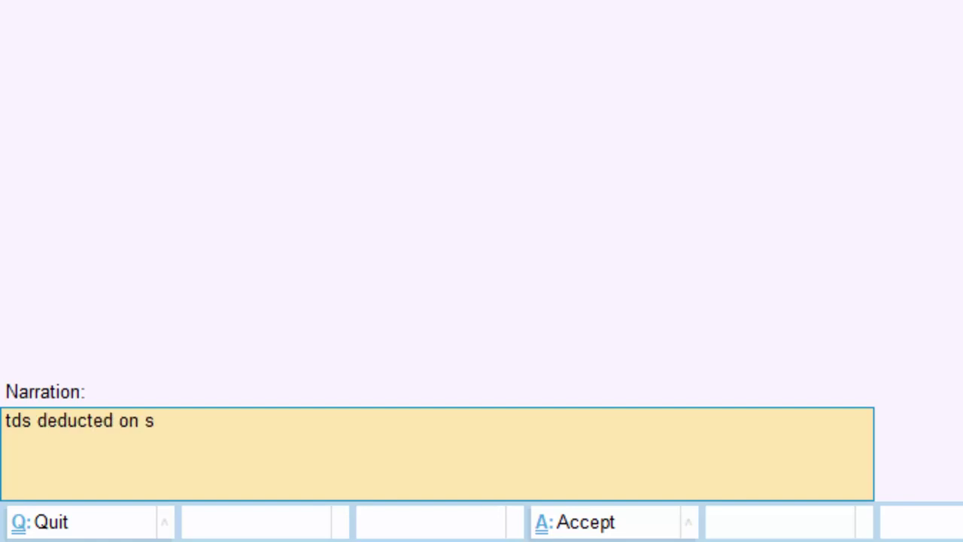
type("alary")
key("Return")
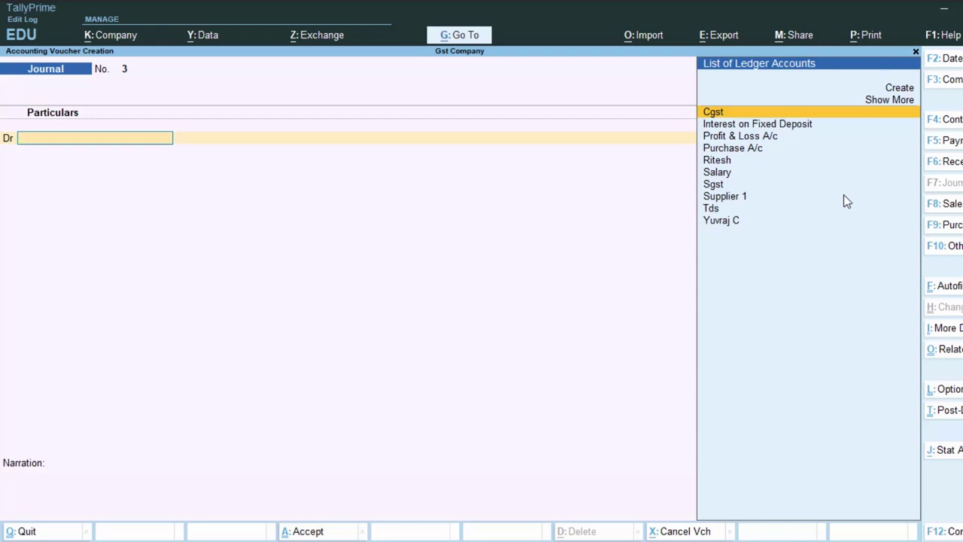
- Create ledger 'Tds on Room Rent' under Indirect Incomes, keeping GST defaults, up to its statutory details
key("ctrl")
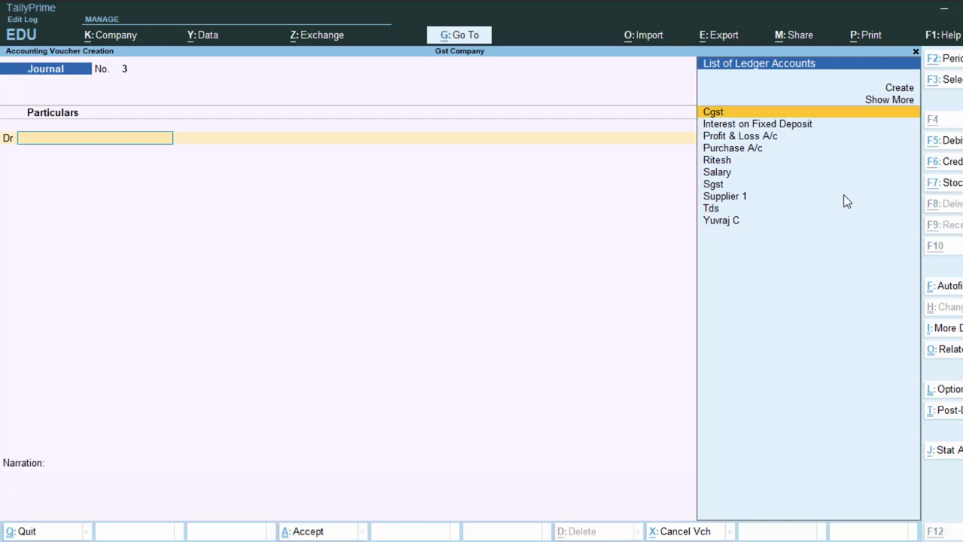
key("alt+c")
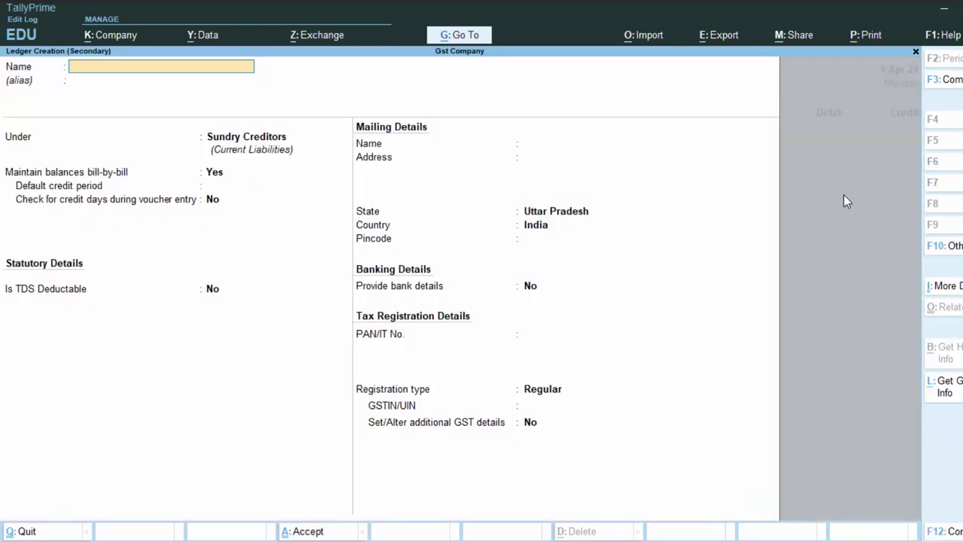
type("Tds o")
type("n")
type(" Roo")
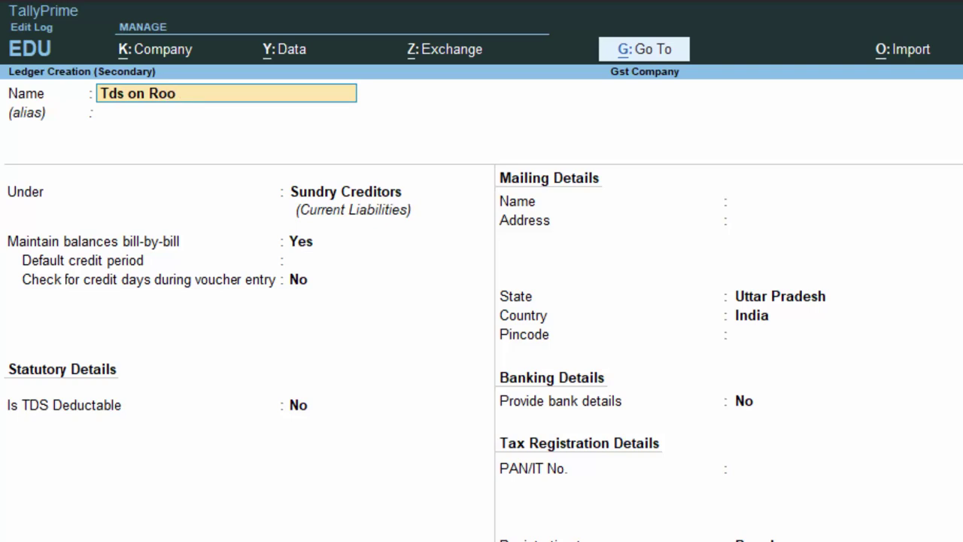
type("m Rent")
key("Return")
key("Return")
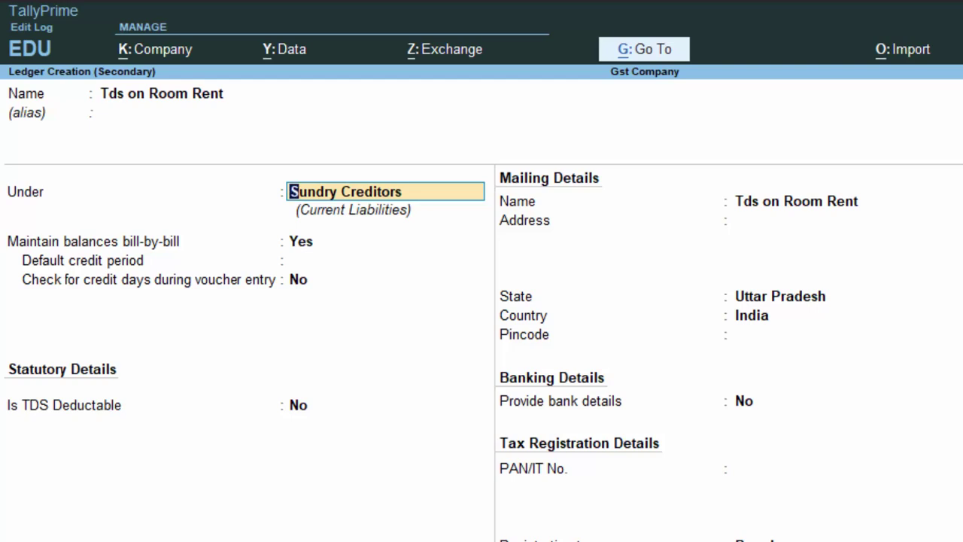
key("BackSpace")
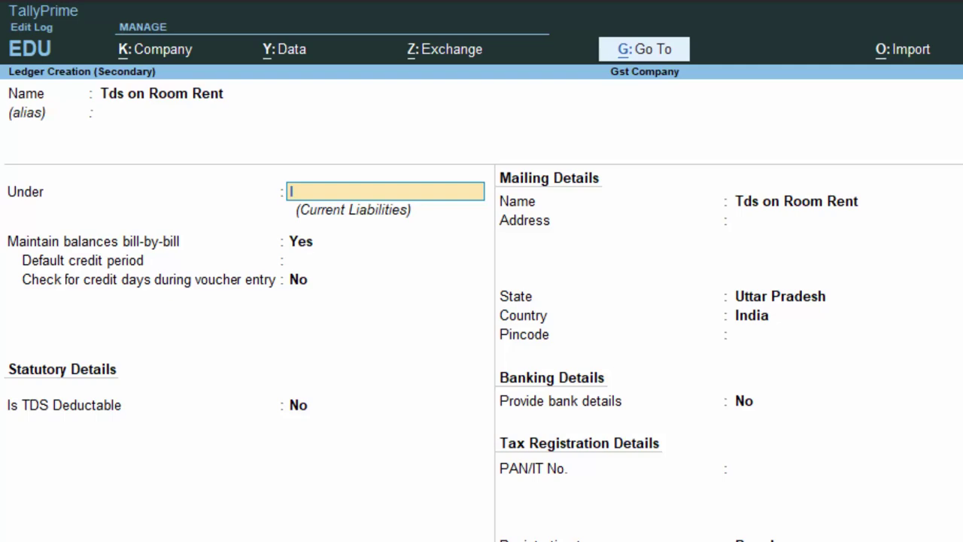
type("I")
key("Return")
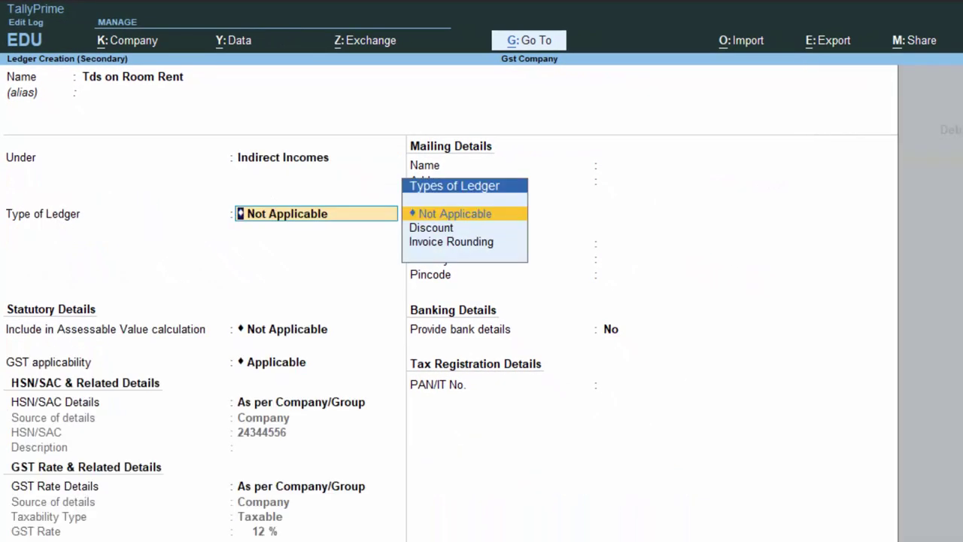
key("F10")
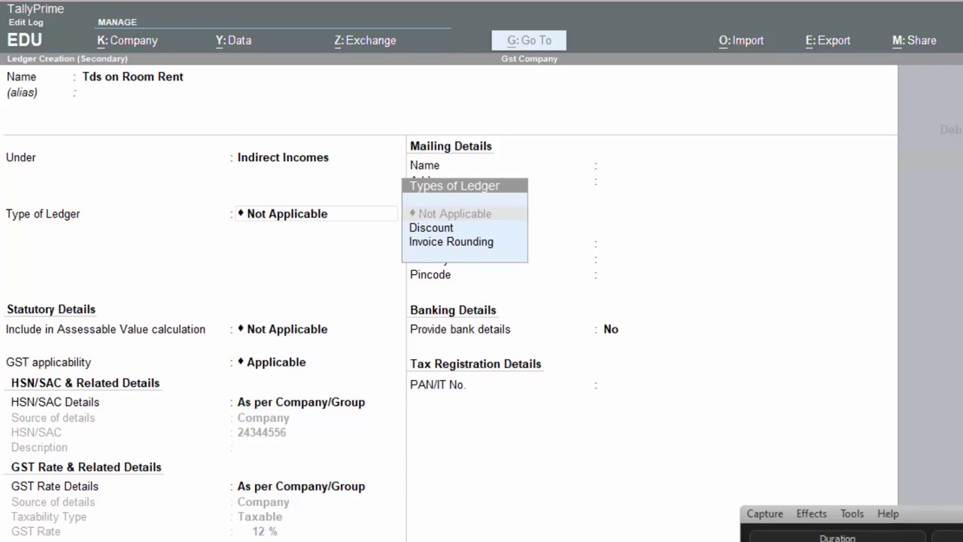
key("F10")
key("Return")
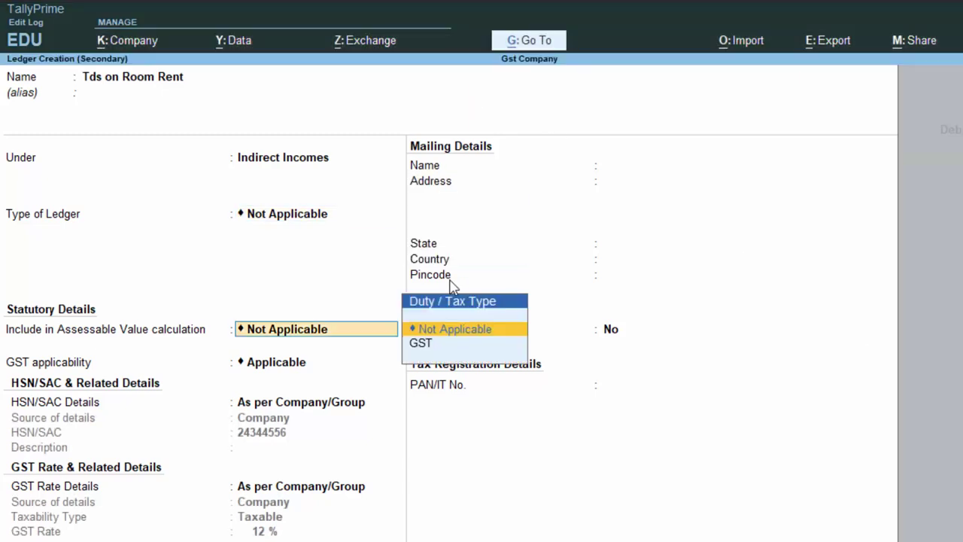
key("Return")
key("Return")
key("Return")
key("Return")
key("Return")
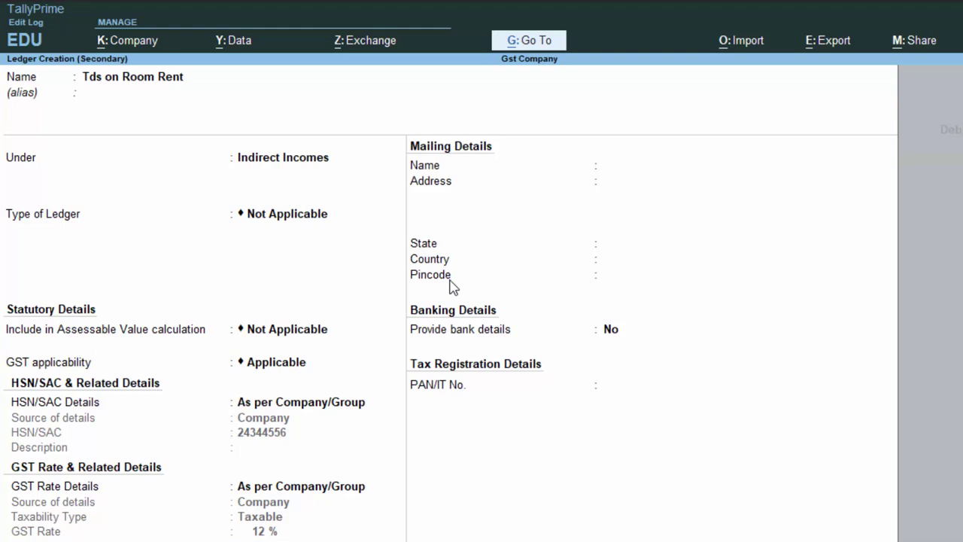
key("Return")
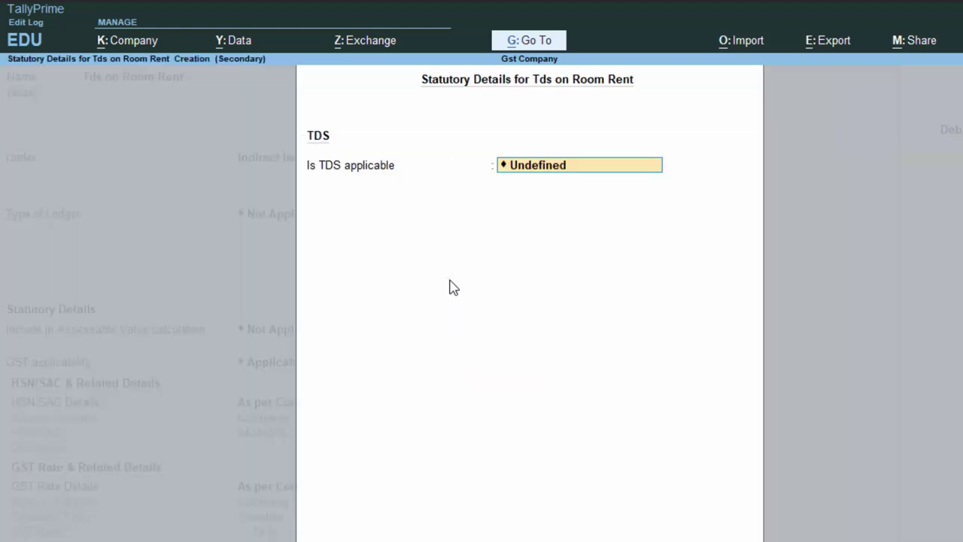
- Make TDS applicable and create nature 'Tds on Room Rent', section 194I, payment code 345, remittance 566
type("A")
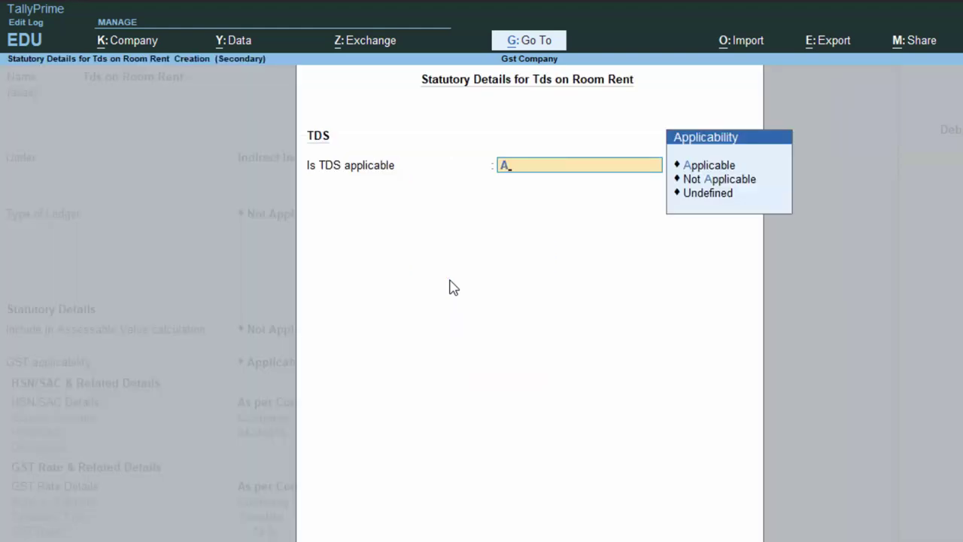
key("Return")
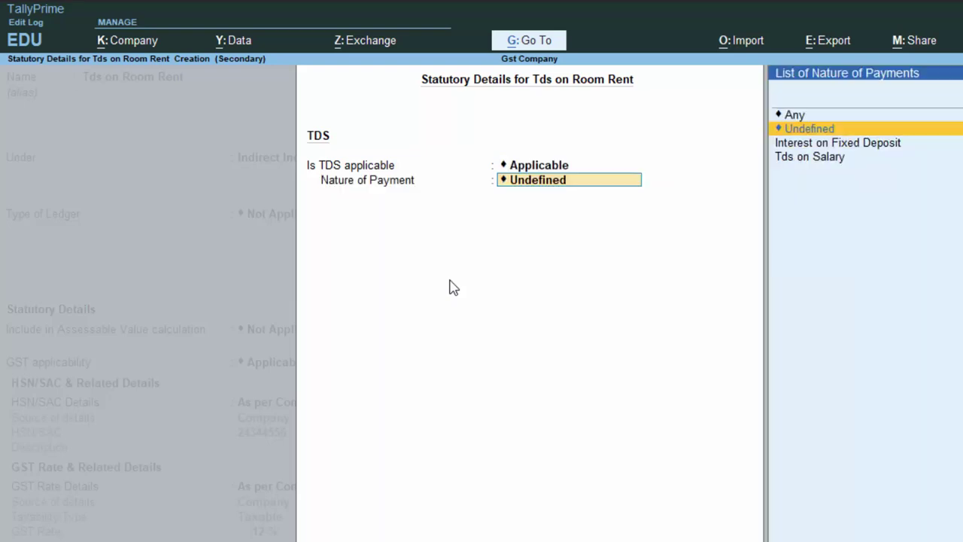
key("Up")
key("Up")
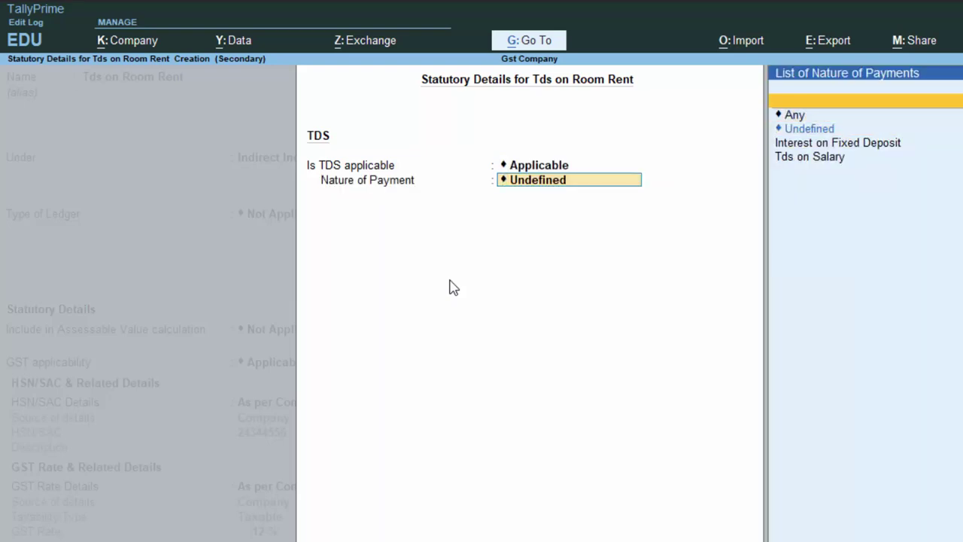
key("Return")
type("Tds")
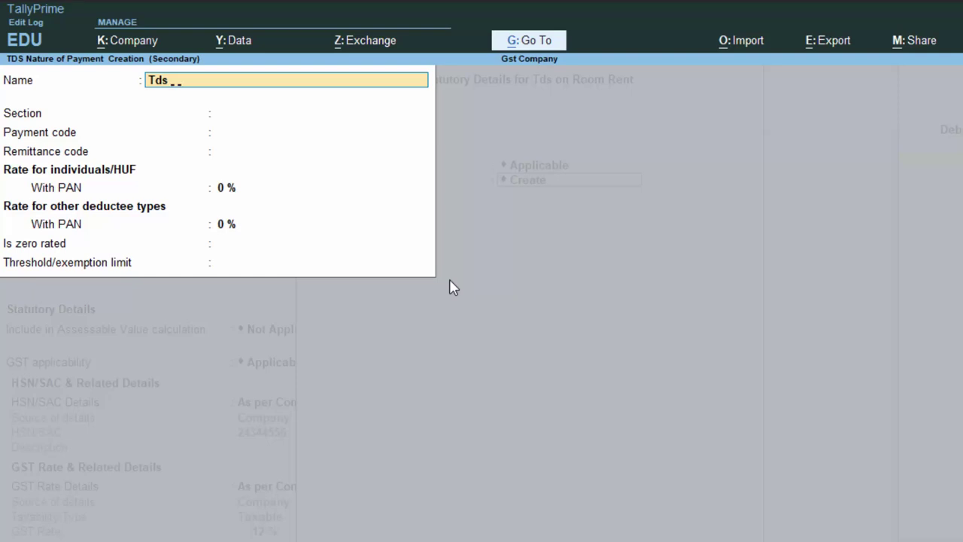
type(" on Room")
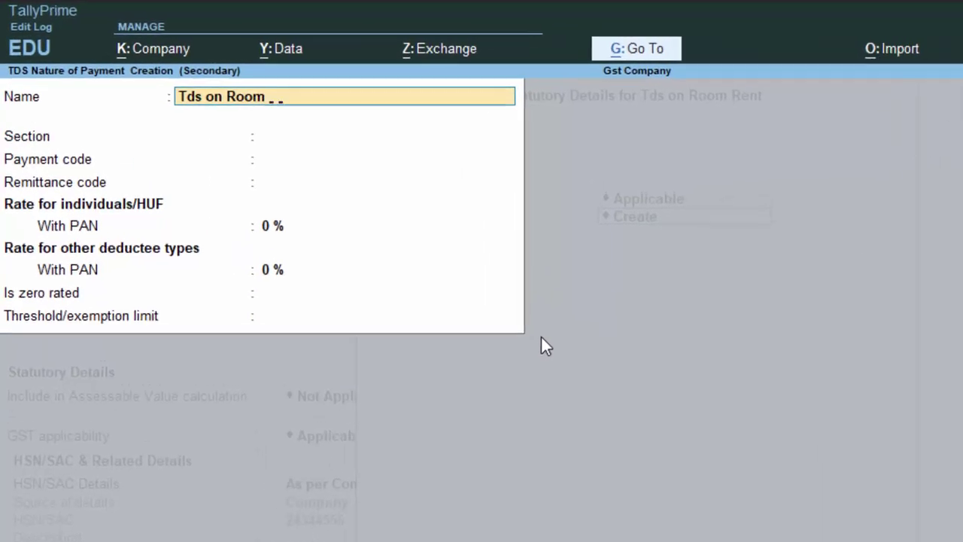
type(" Rent")
key("Return")
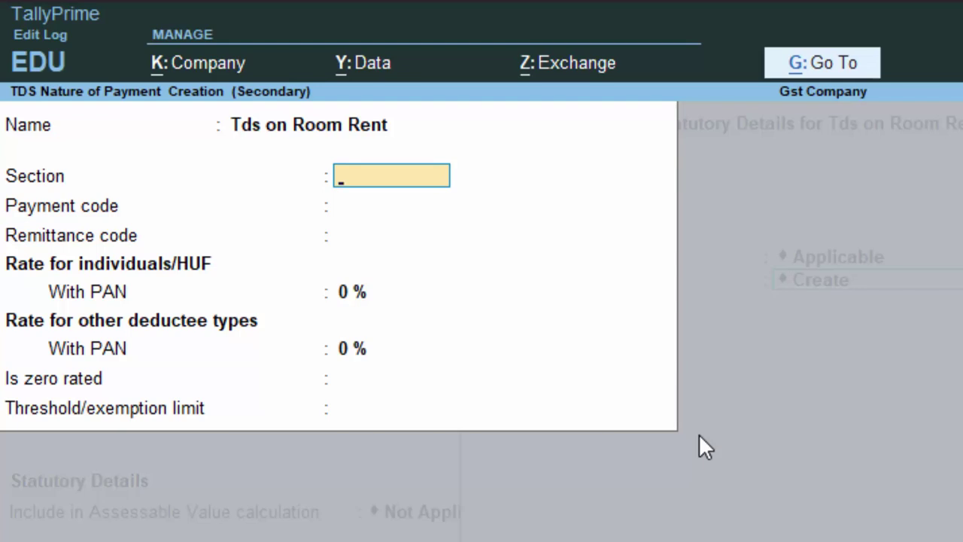
type("19")
type("4I")
key("Return")
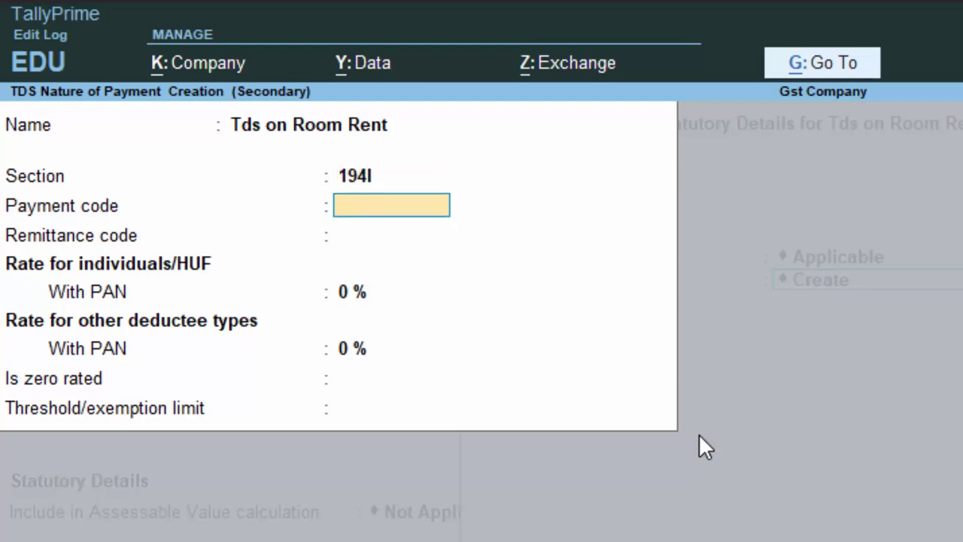
type("34")
type("5")
key("Return")
type("566")
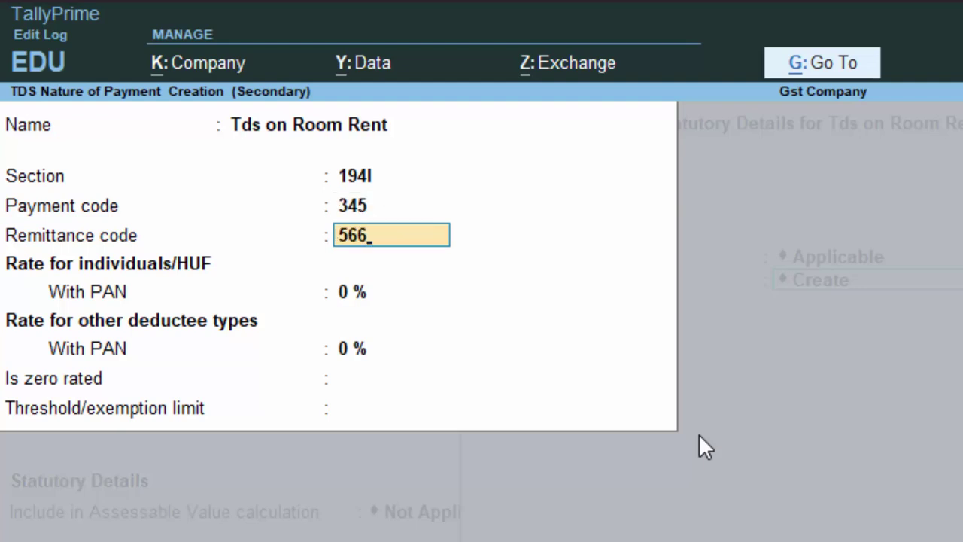
key("Return")
- Set 10% rates and a 70,000 exemption threshold, then save the nature and ledger
type("1")
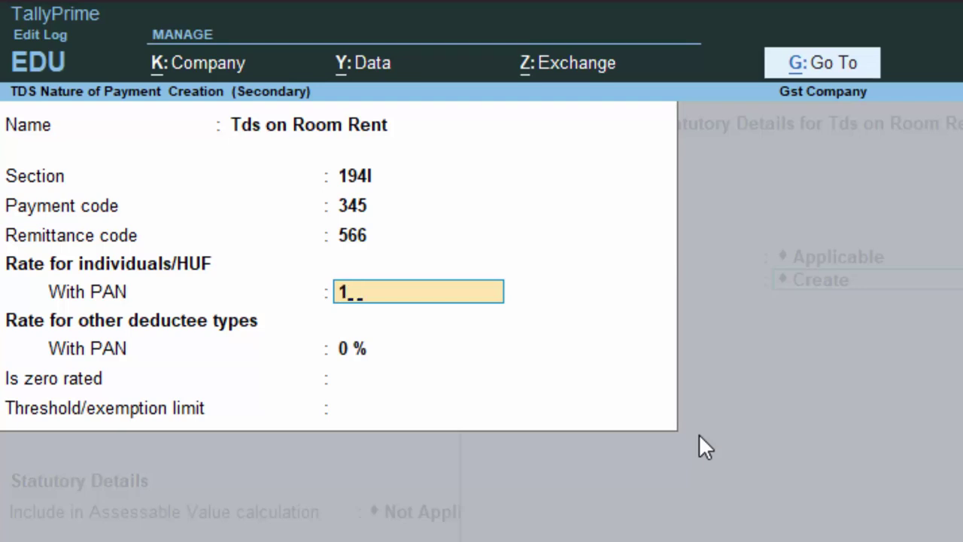
type("0")
key("Return")
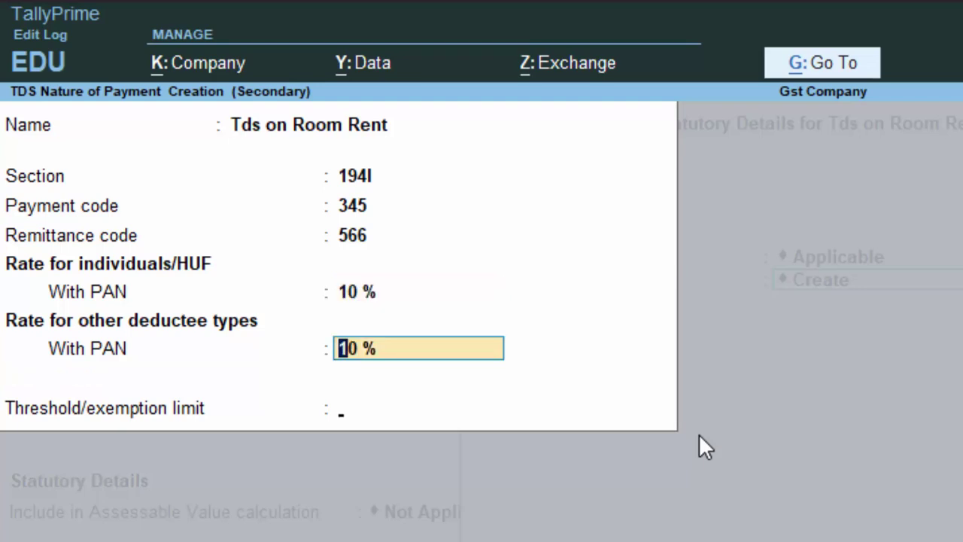
key("Return")
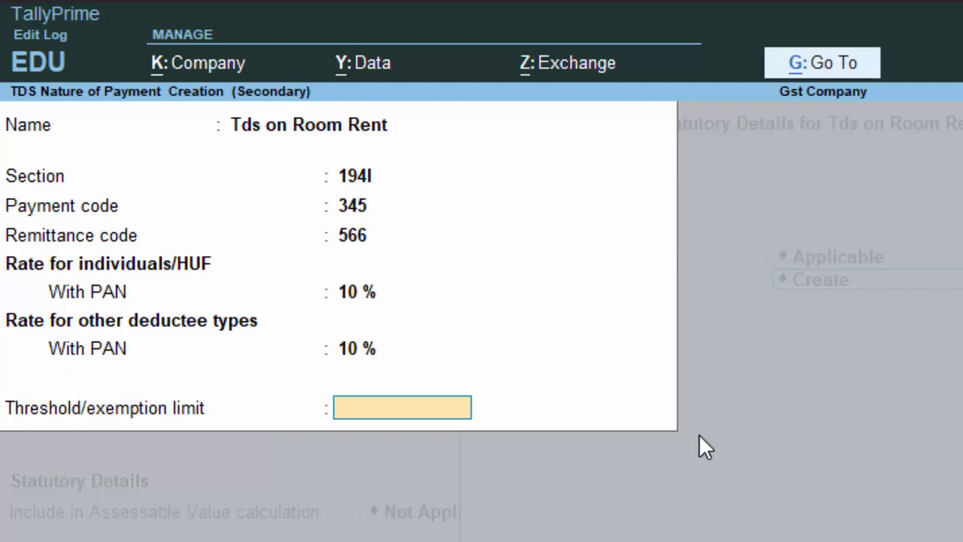
type("1")
type("000")
key("BackSpace")
key("BackSpace")
key("BackSpace")
key("BackSpace")
type("5000")
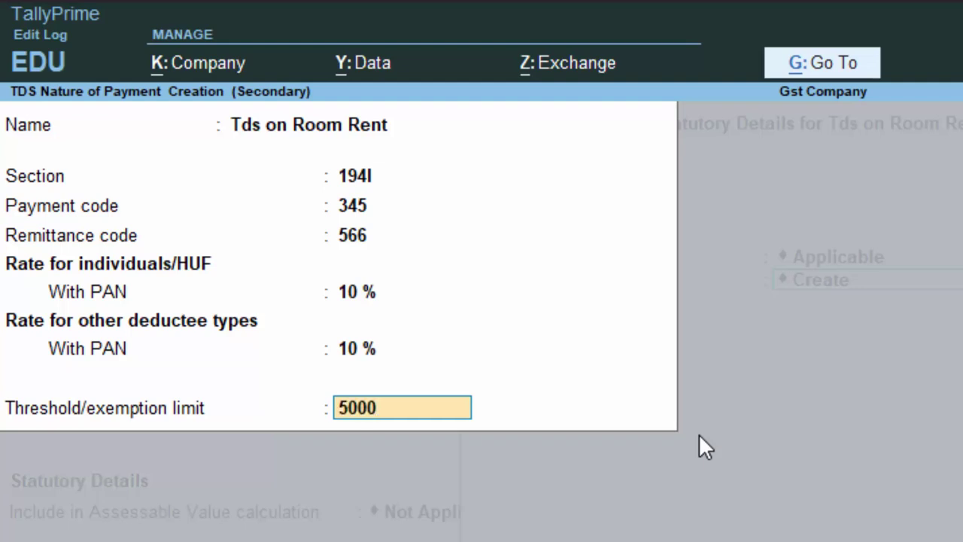
key("BackSpace")
key("BackSpace")
key("BackSpace")
key("BackSpace")
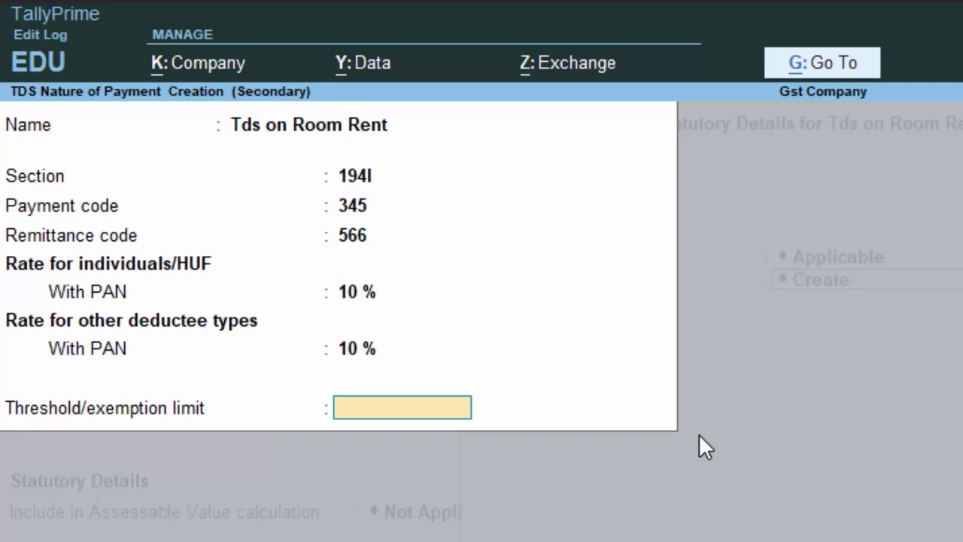
type("70,00")
type("0")
key("Return")
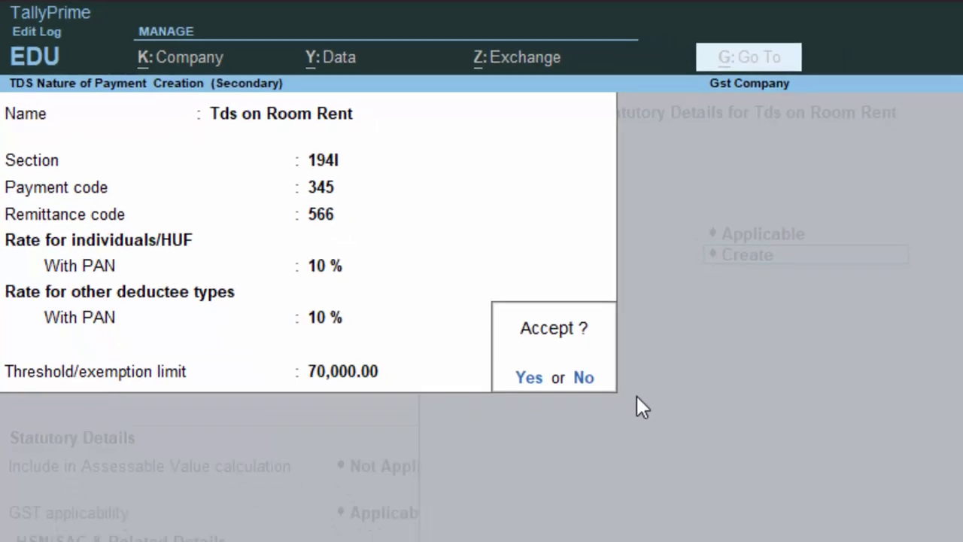
key("Return")
key("ctrl+a")
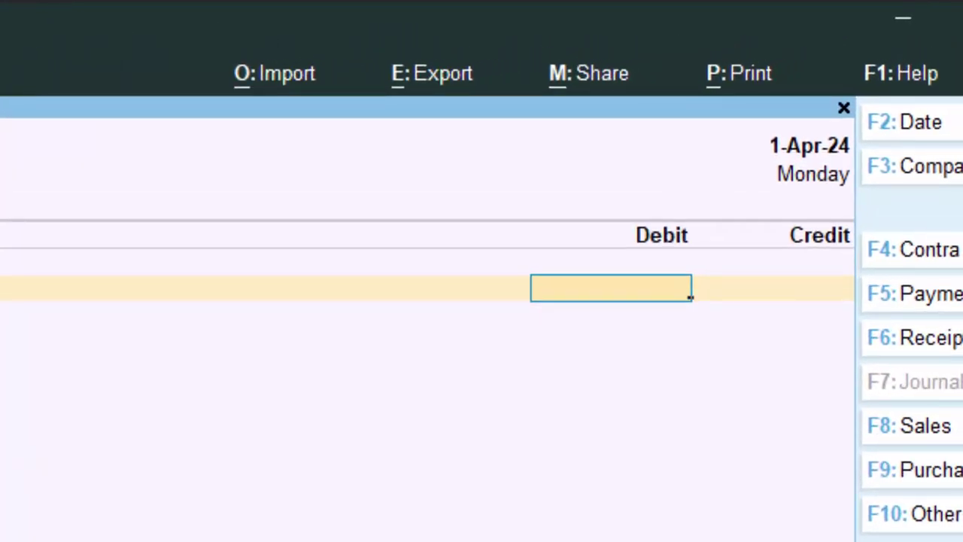
- Enter a 1,00,000 debit, then clear the ledger and quit Journal No. 3
type("1000")
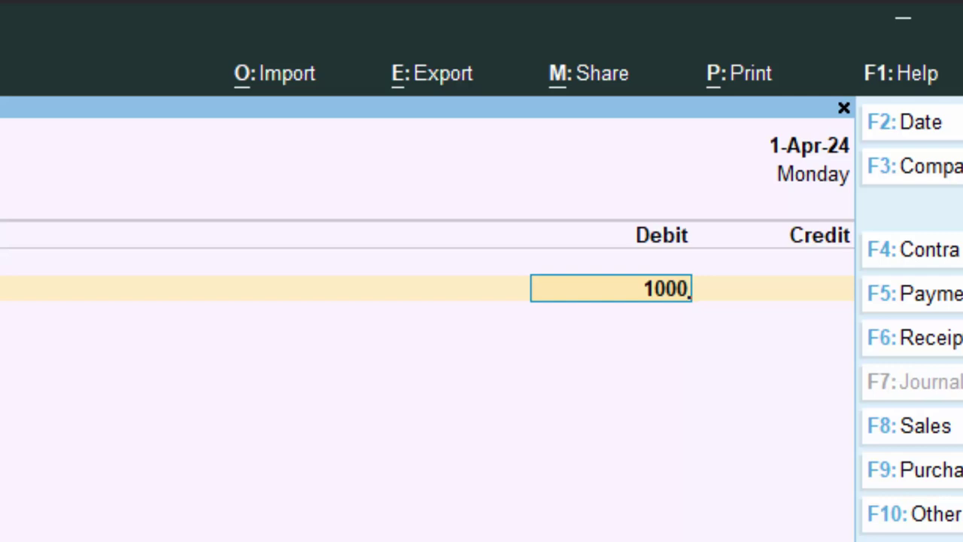
type("00")
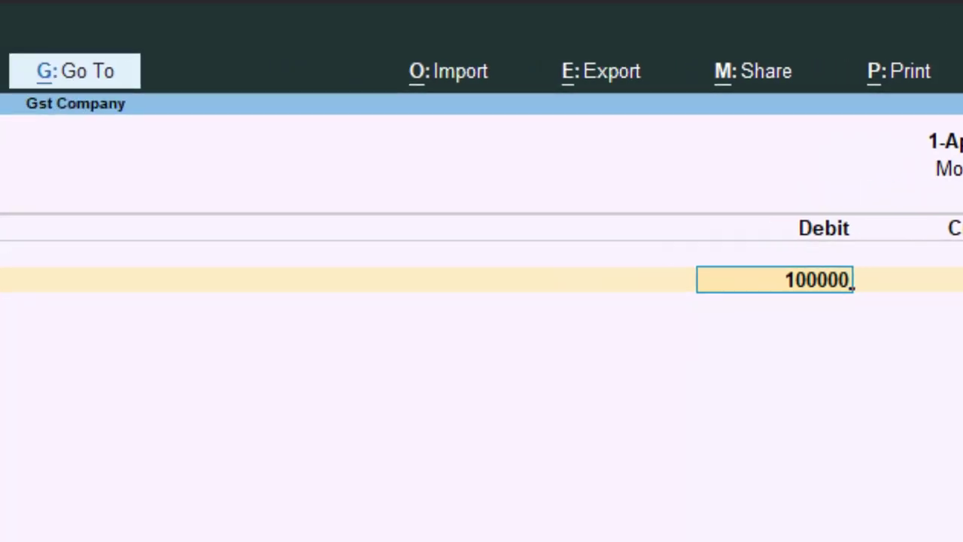
key("Return")
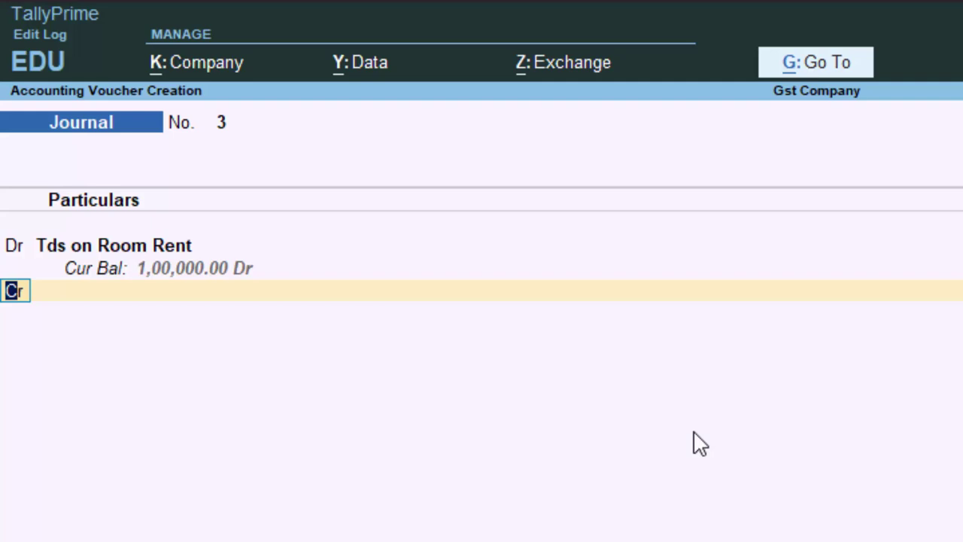
key("BackSpace")
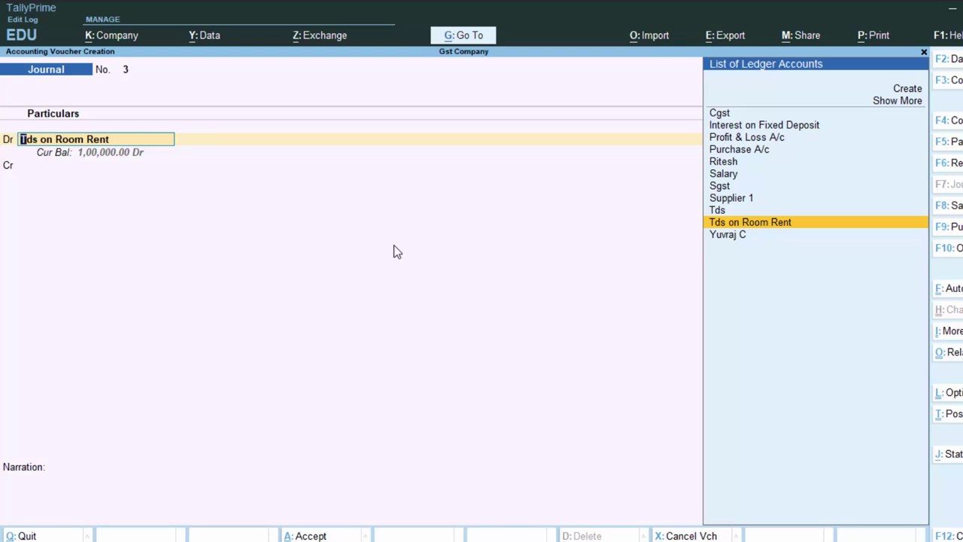
key("BackSpace")
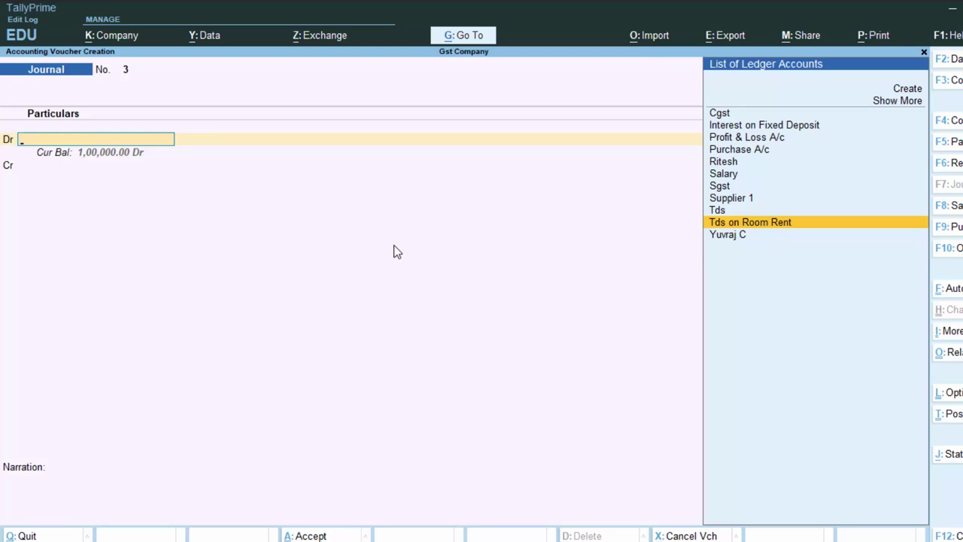
key("Escape")
- Discard the unsaved voucher and open the Tds on Room Rent ledger for alteration
key("y")
key("Up")
key("Up")
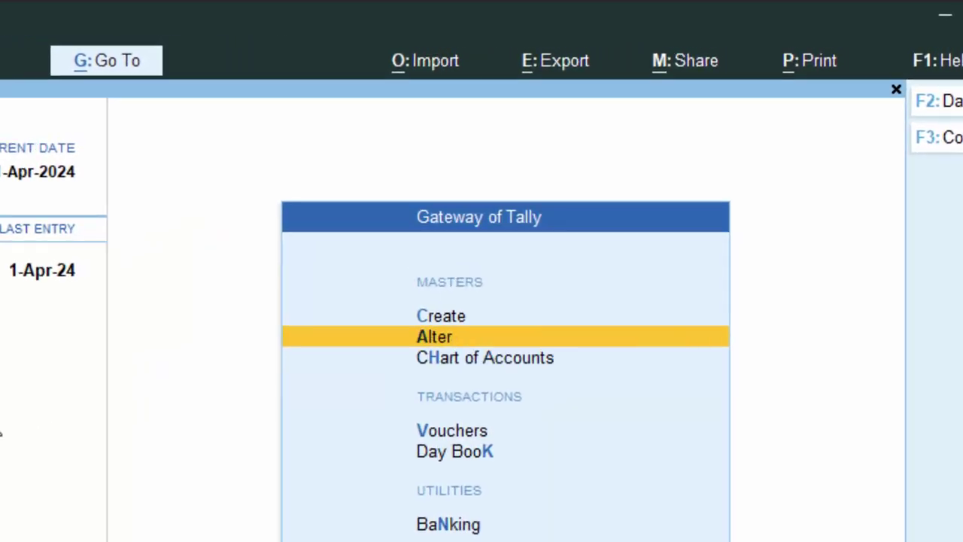
key("Return")
key("Down")
key("Return")
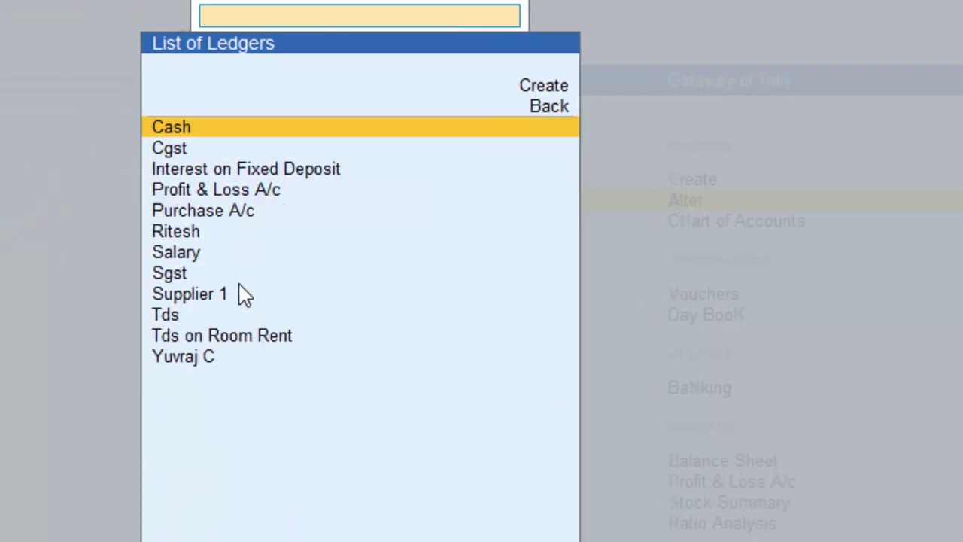
key("Down")
key("Down")
key("Down")
key("Down")
key("Down")
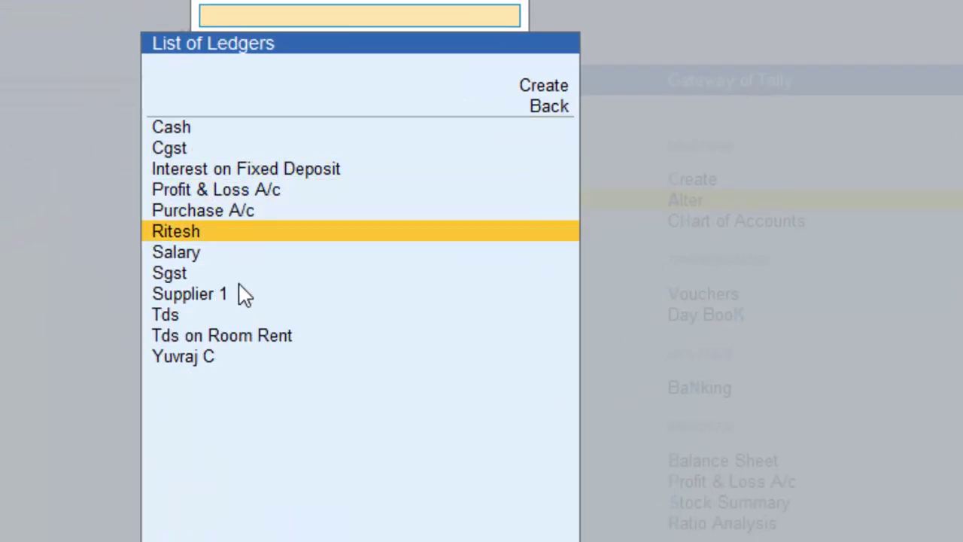
key("Down")
key("Down")
key("Down")
key("Down")
key("Down")
key("Return")
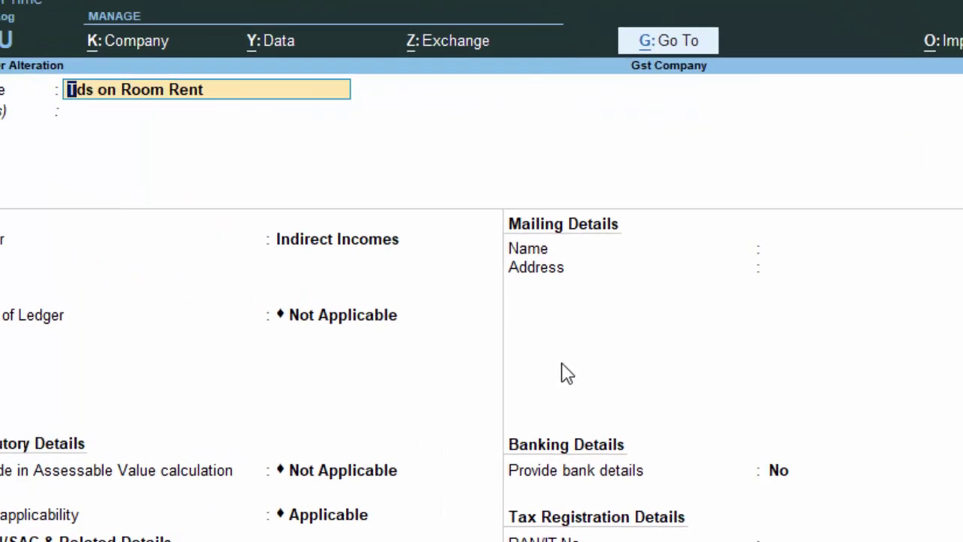
- Rename the ledger to Room Rent, keeping Services supply and Tds on Room Rent nature of payment
type("Room Re")
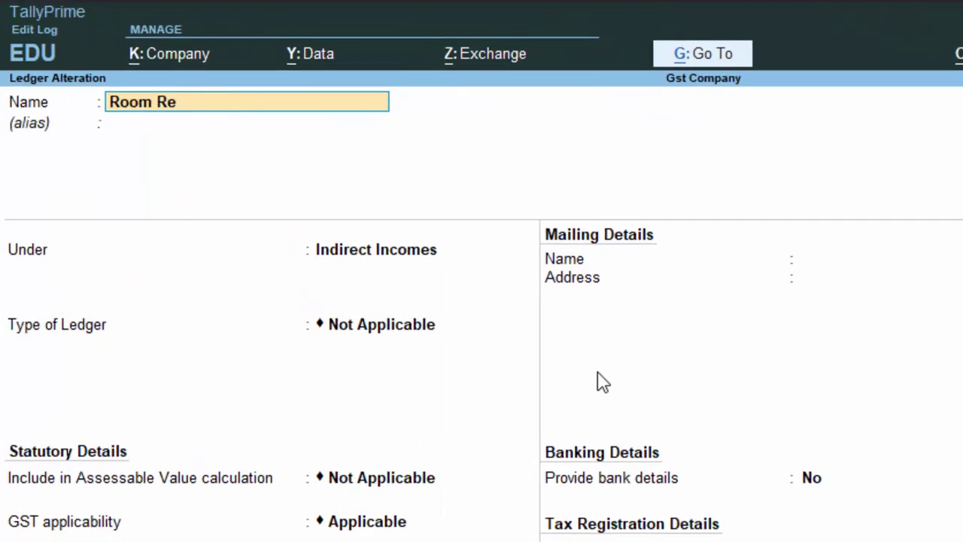
type("nt")
key("Return")
key("Return")
key("Return")
key("Return")
key("Return")
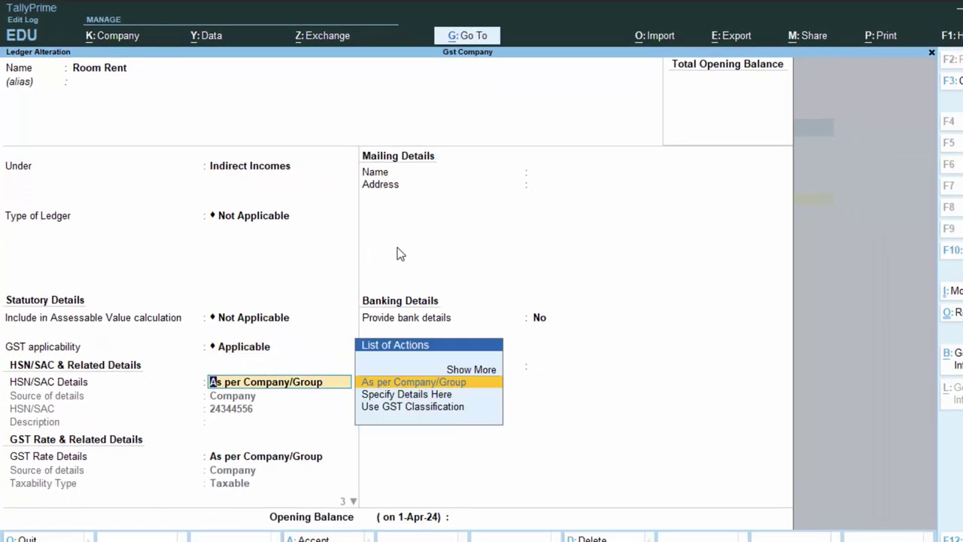
key("Return")
key("Return")
key("Return")
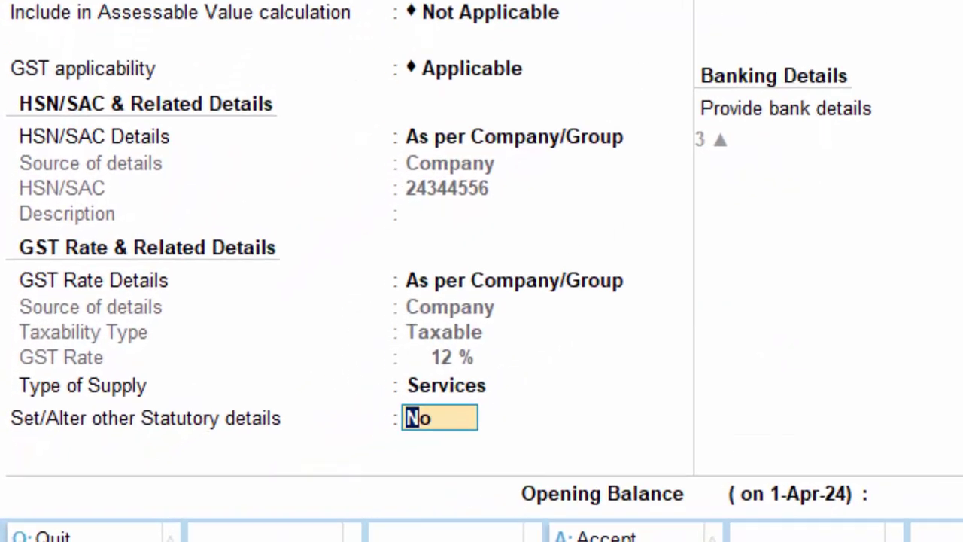
key("y")
key("Return")
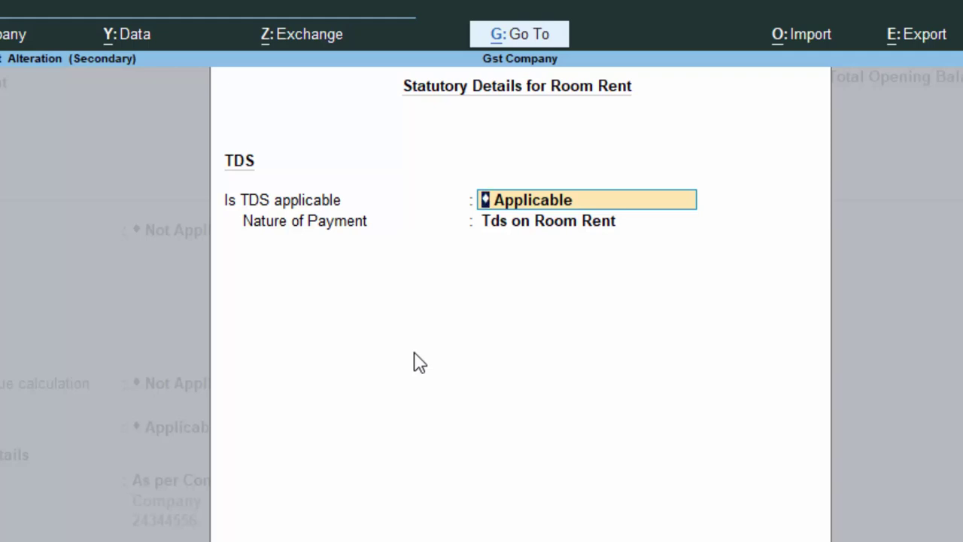
key("Return")
key("Return")
key("Return")
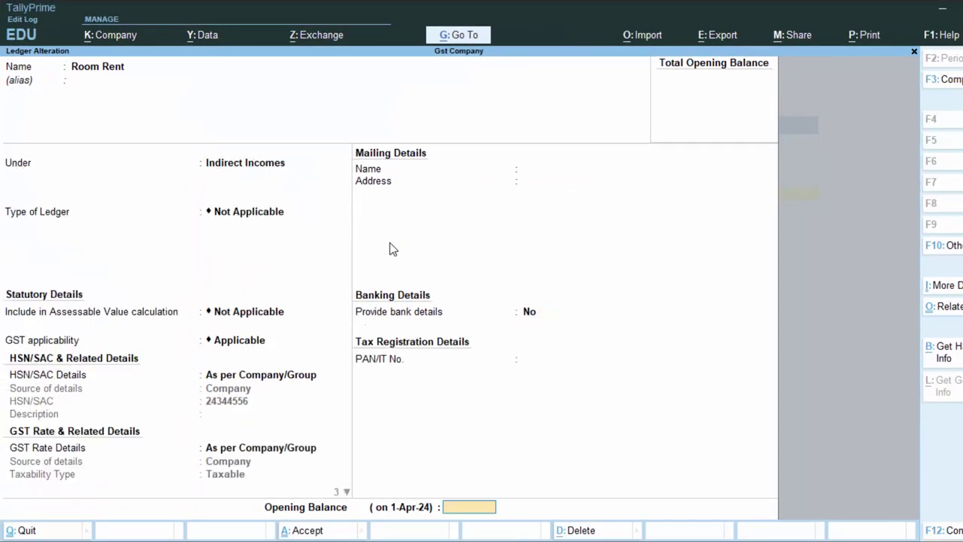
key("Return")
- Save the renamed ledger and select Room Rent as the debit ledger in a new journal
key("y")
key("Escape")
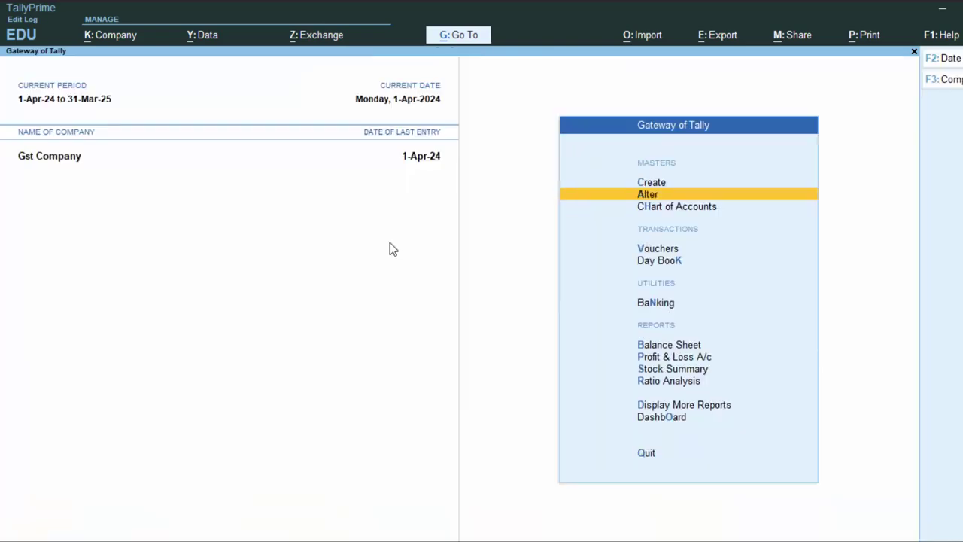
key("Return")
key("Return")
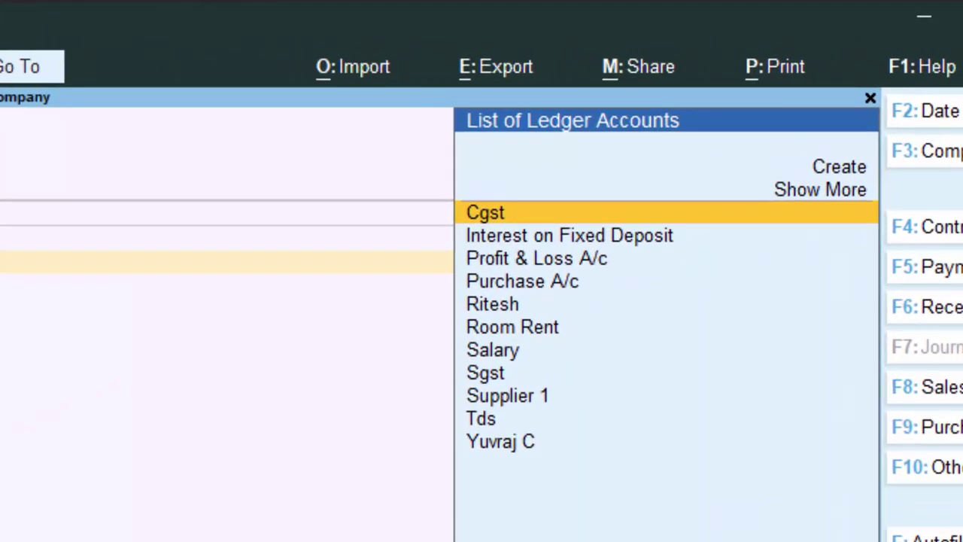
key("Down")
key("Down")
key("Down")
key("Down")
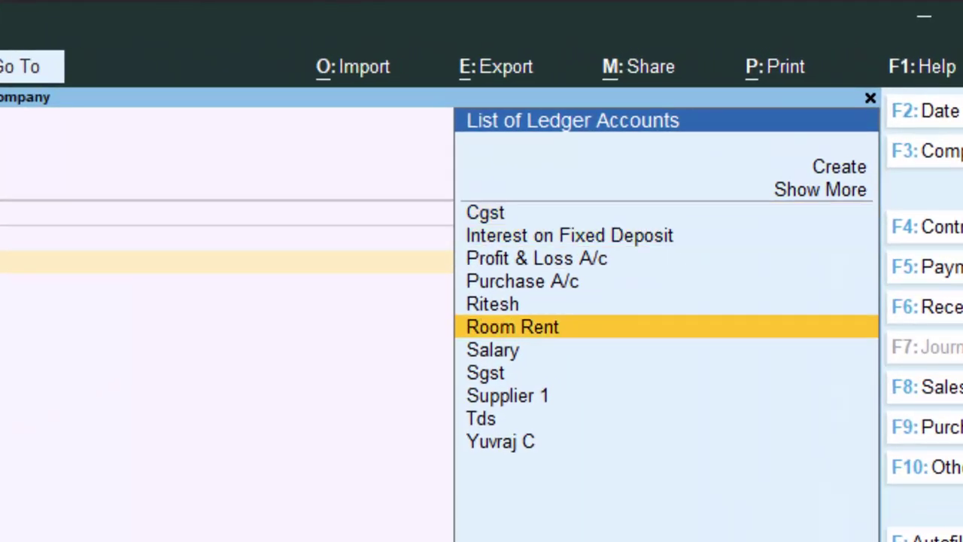
key("Return")
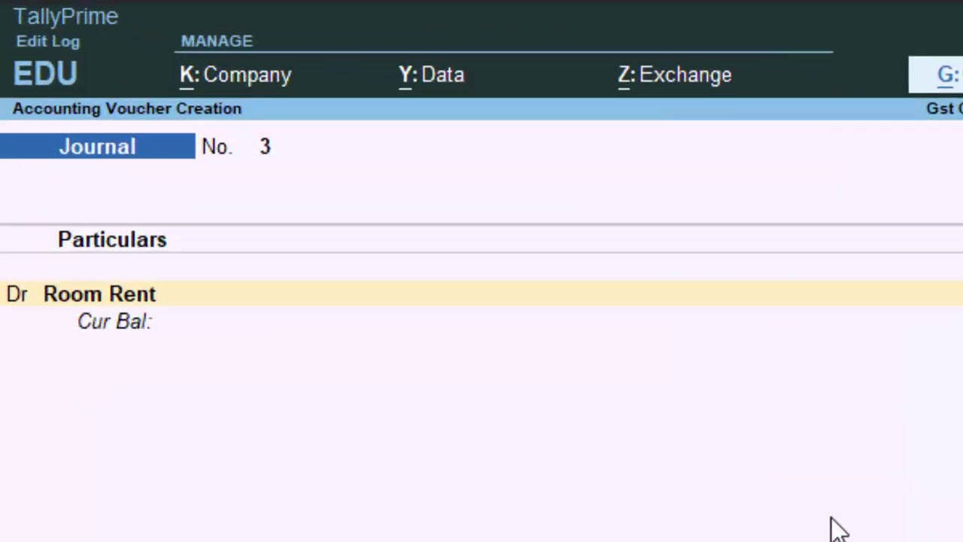
- Debit Room Rent 1,00,000 and start creating a new ledger for the credit side
type("1,0")
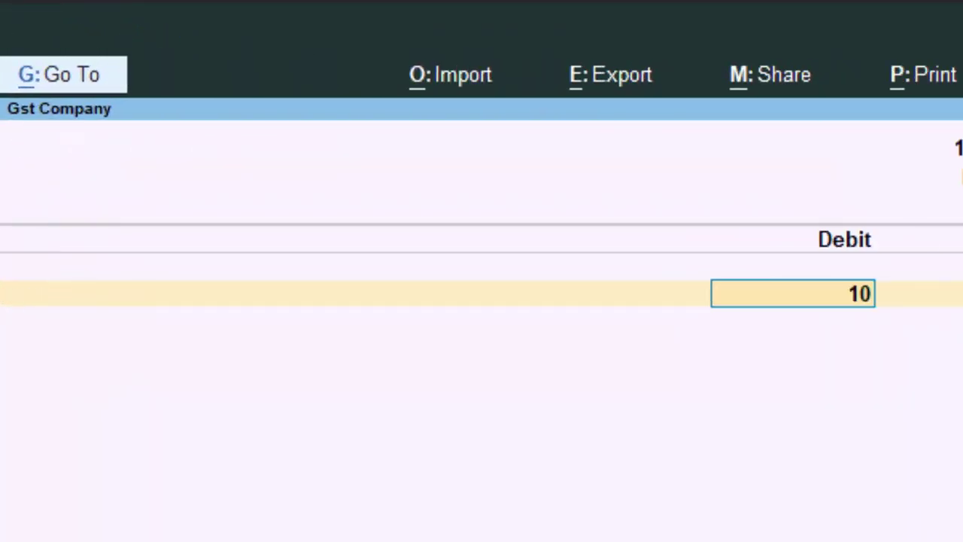
type("0,0")
type("0000")
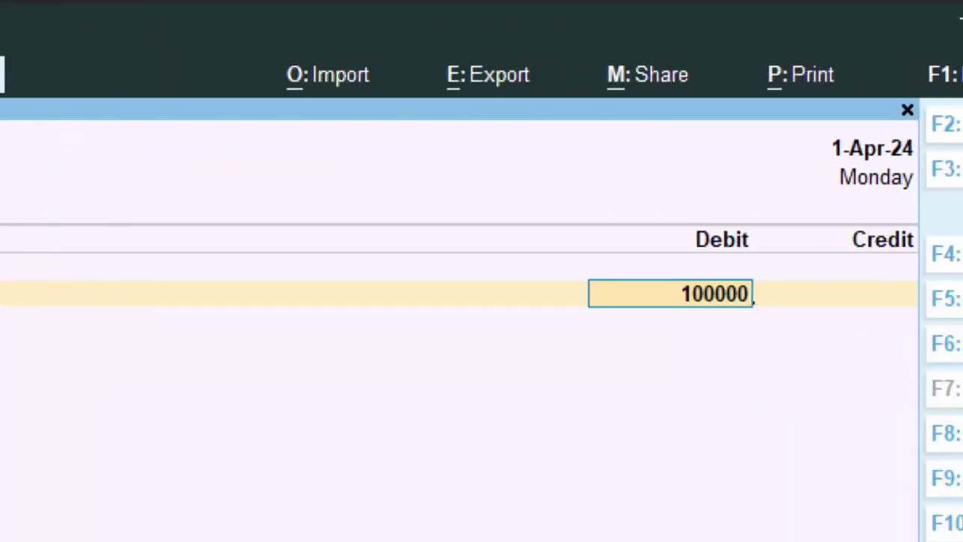
key("Return")
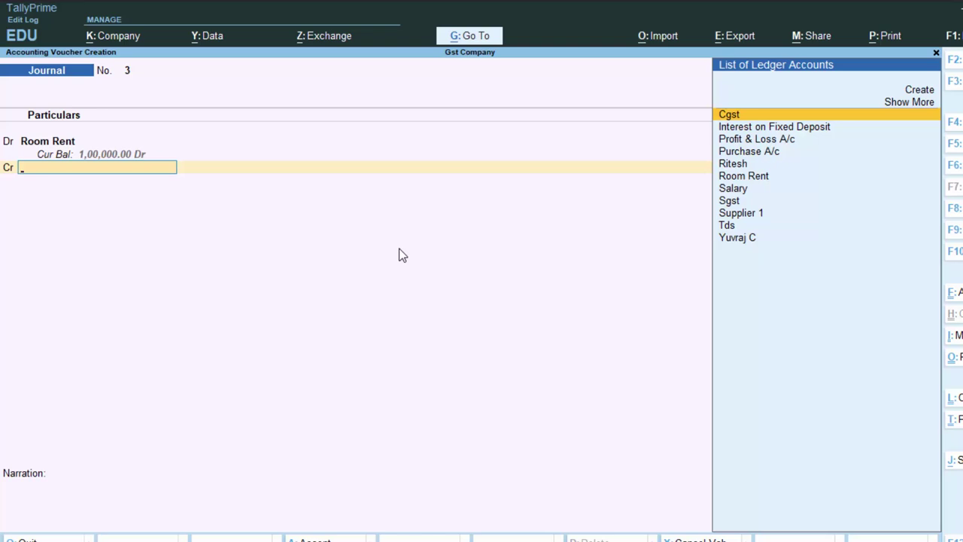
key("alt+c")
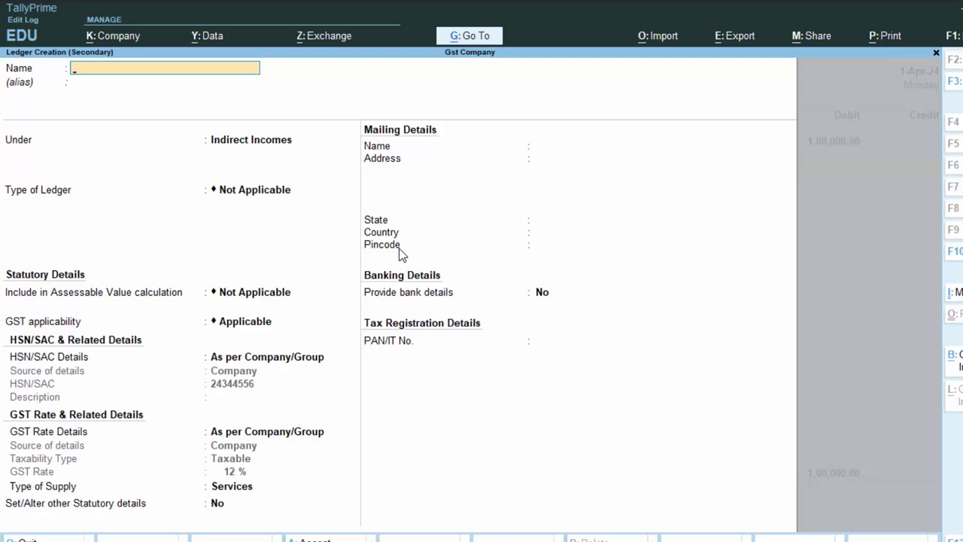
- Name the new creditor ledger, place it under Sundry Creditors and make TDS deductible
type("V")
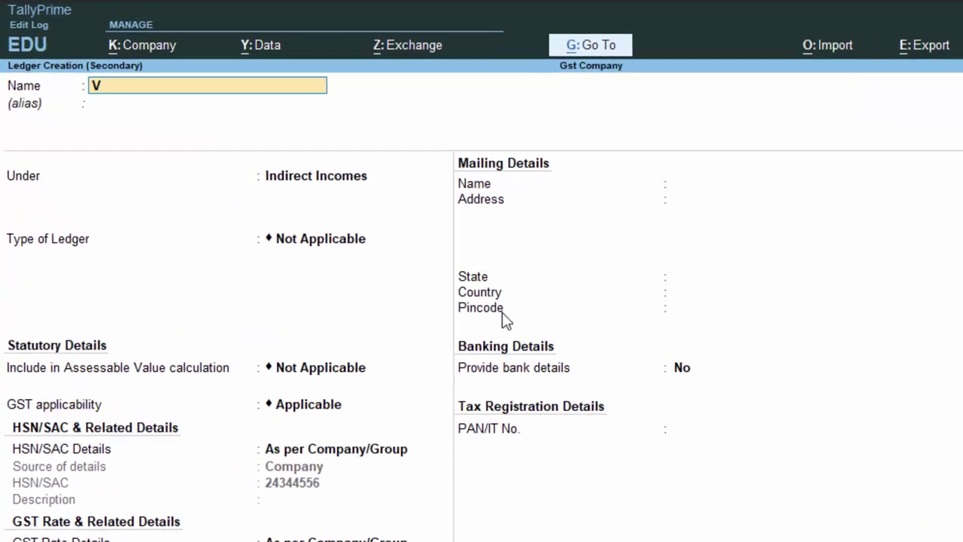
type("arsha")
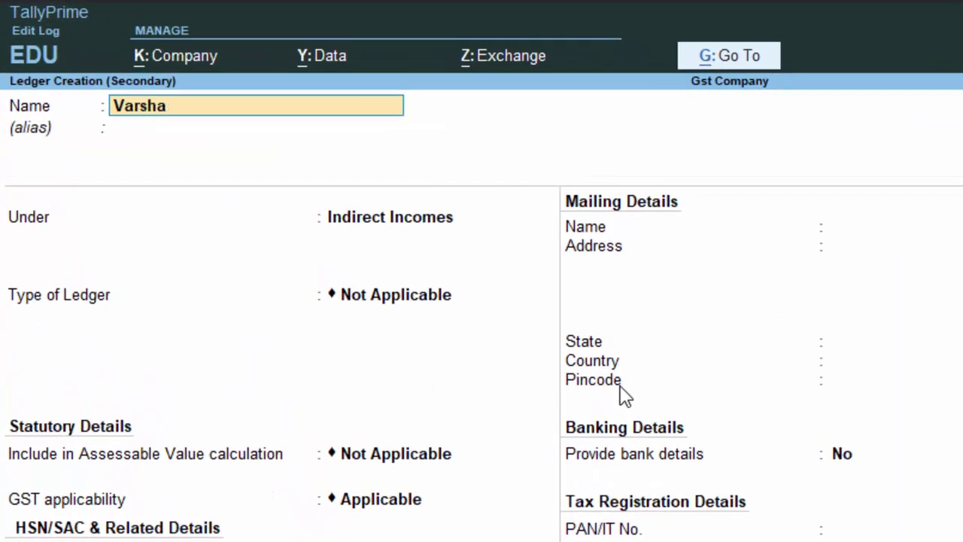
key("Return")
key("Return")
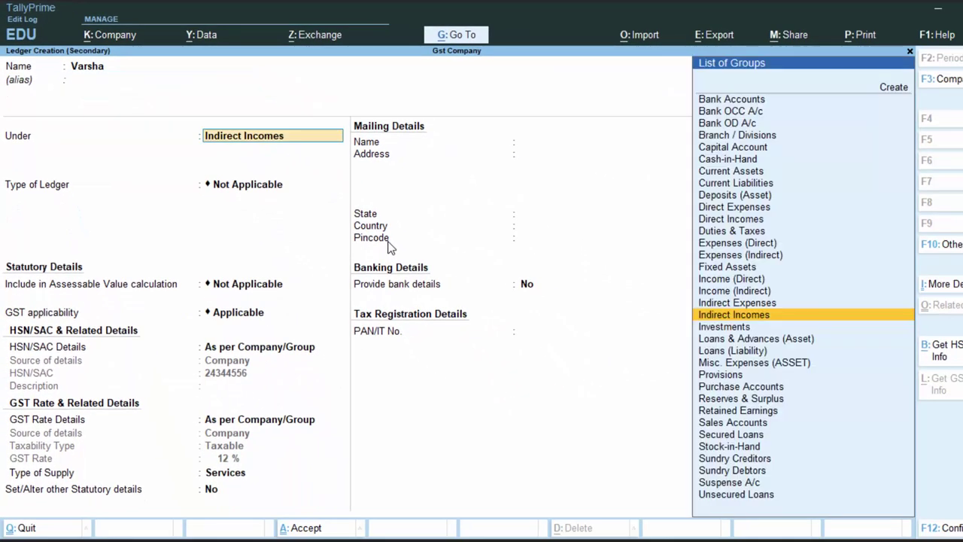
type("s")
key("Down")
key("Down")
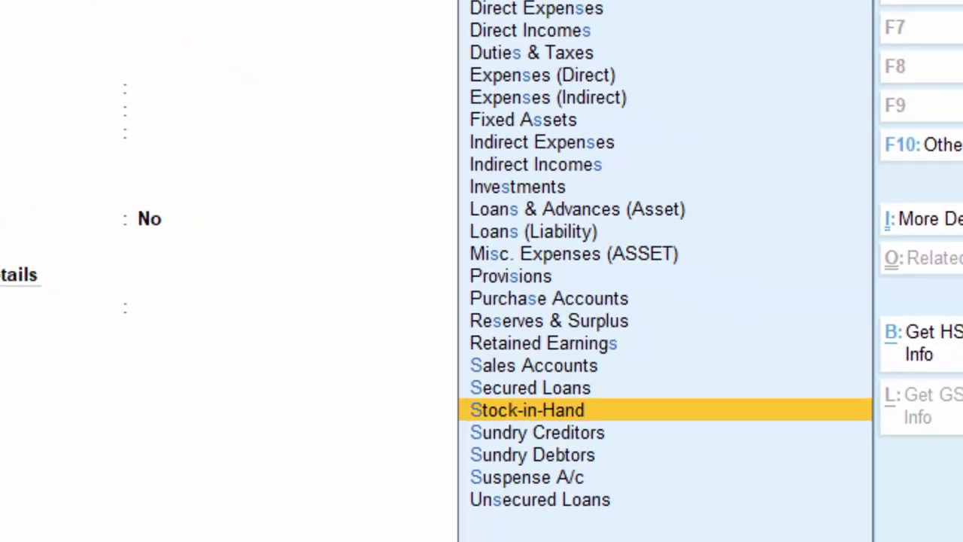
key("Down")
key("Return")
key("Return")
key("Return")
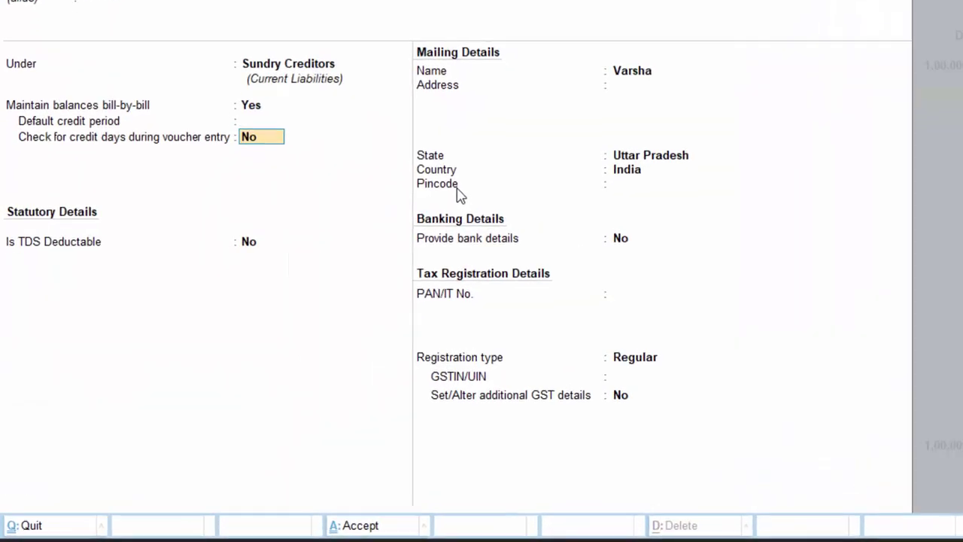
key("Return")
type("y")
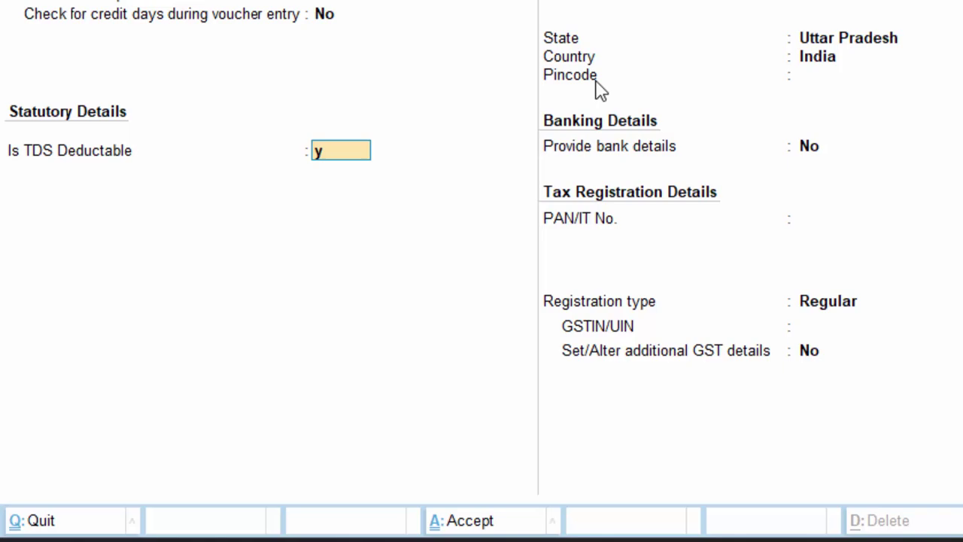
key("Return")
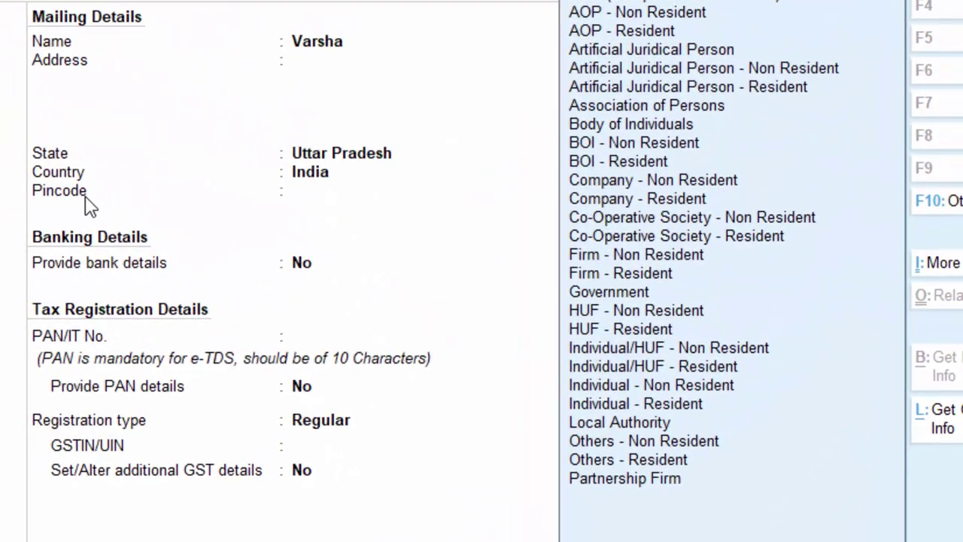
- Set the creditor's deductee type to Others - Resident
key("Down")
key("Down")
key("Down")
key("Down")
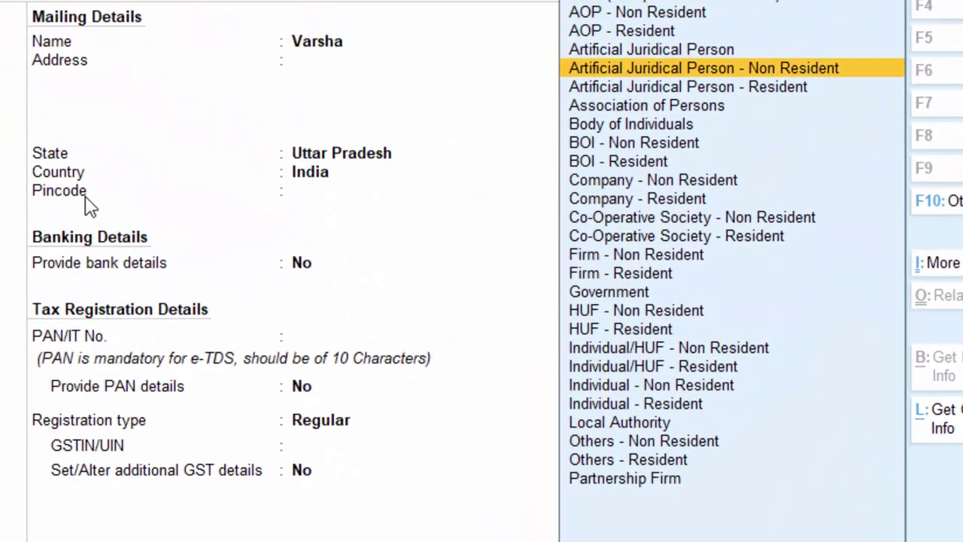
key("Down")
key("Down")
key("Down")
key("Down")
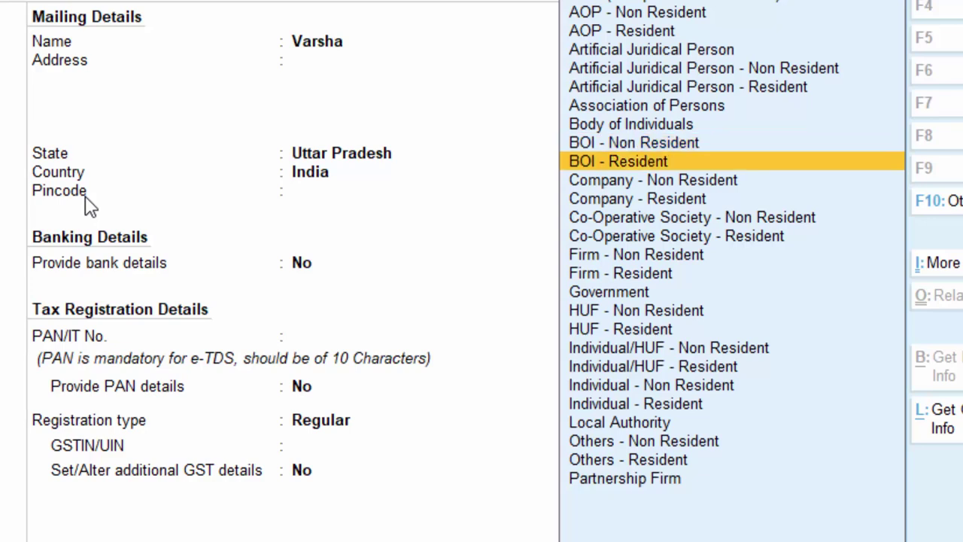
key("Down")
key("Down")
key("Down")
key("Down")
key("Down")
key("Down")
key("Down")
key("Down")
key("Down")
key("Down")
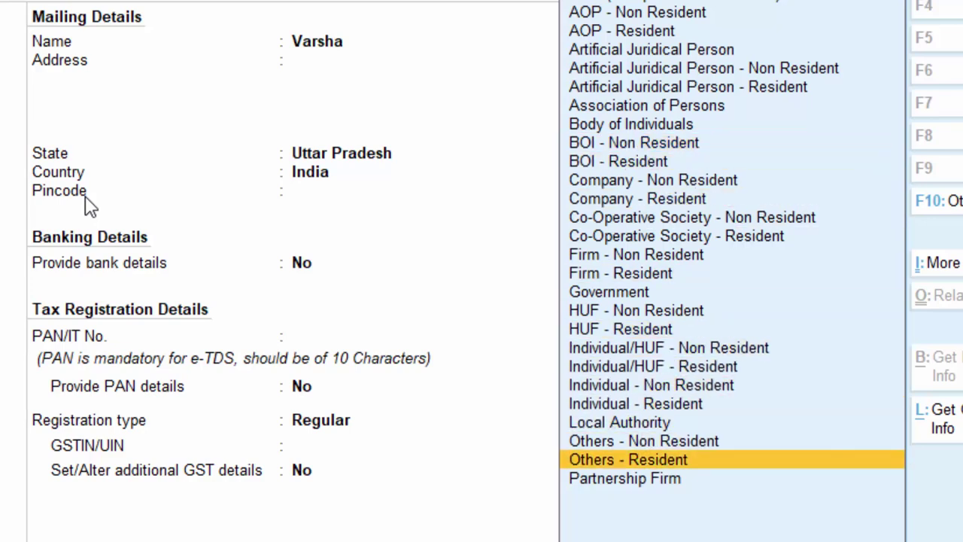
key("Return")
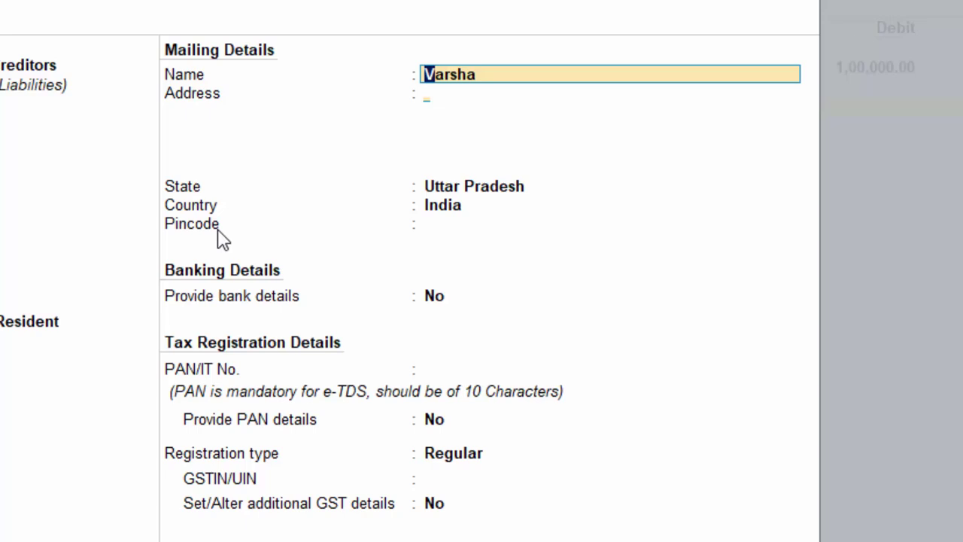
key("Return")
key("Return")
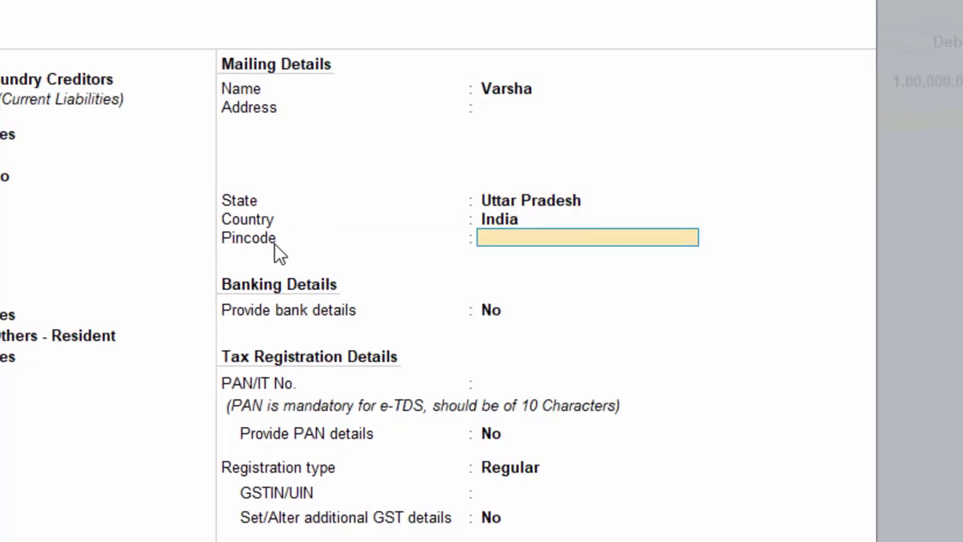
key("Return")
key("Return")
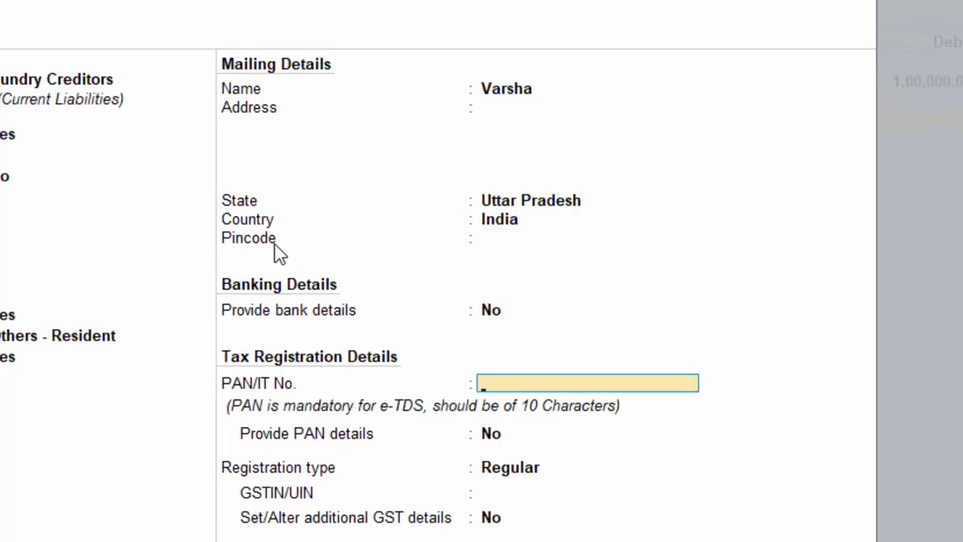
- Enter the creditor's PAN, correcting the invalid first entry, provide PAN details and save the ledger
type("AQPT")
type("678")
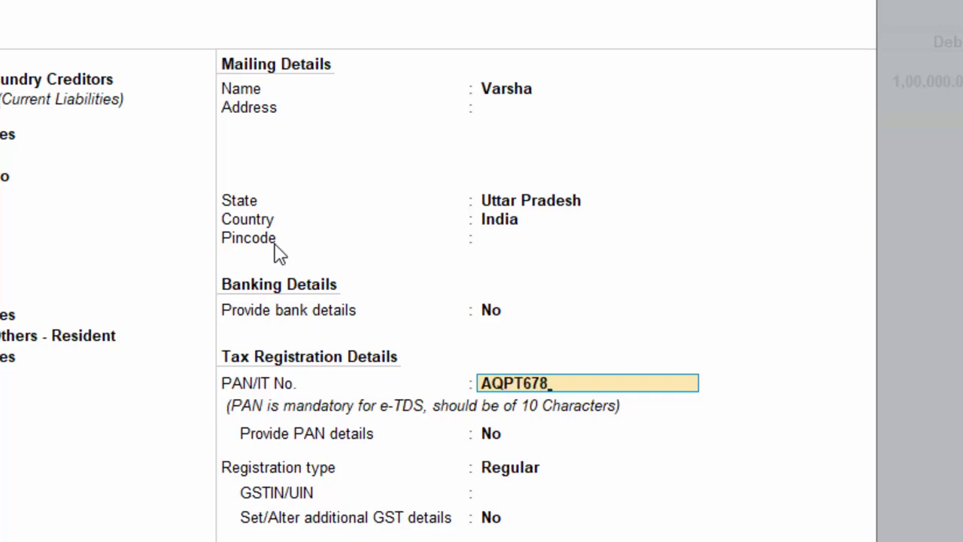
type("9J")
key("Return")
key("BackSpace")
type("ACQ")
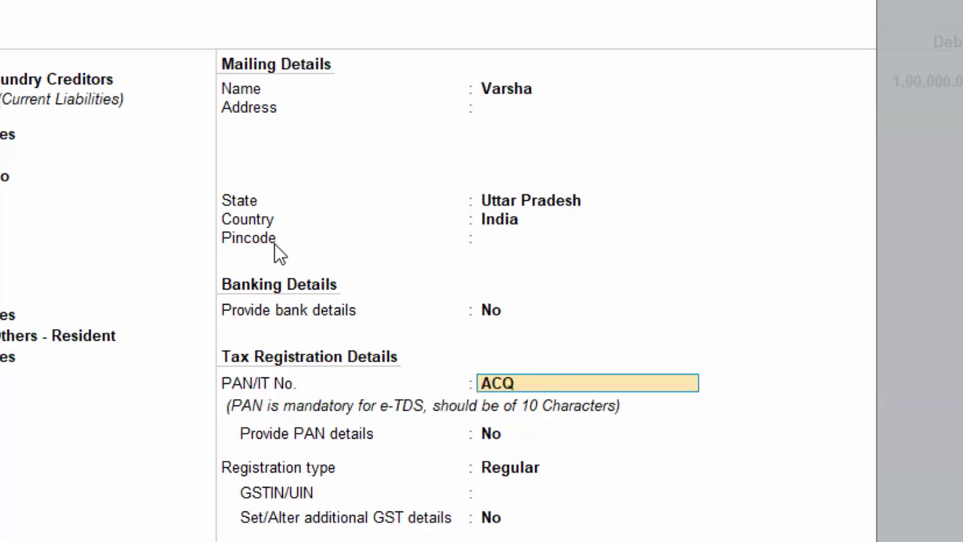
type("PT65")
type("49J")
key("Return")
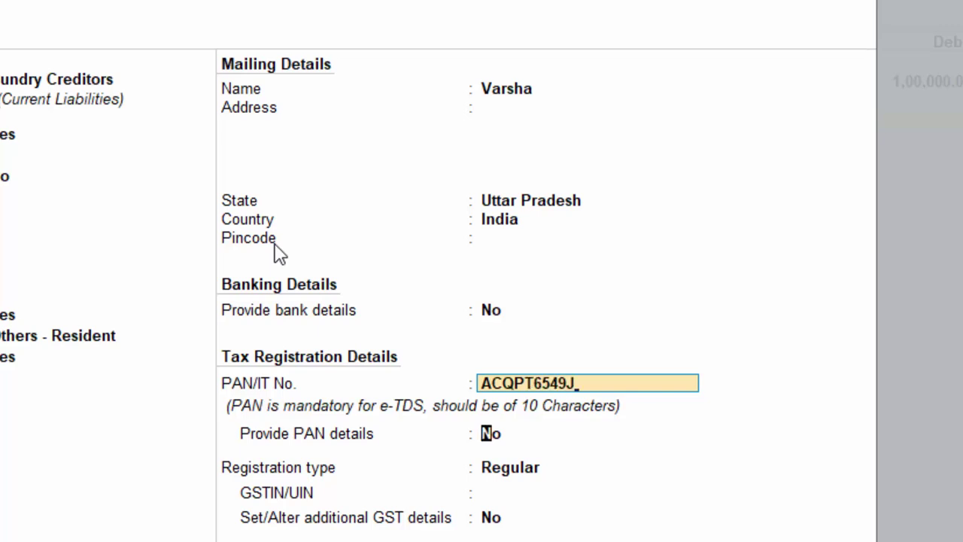
type("y")
key("Return")
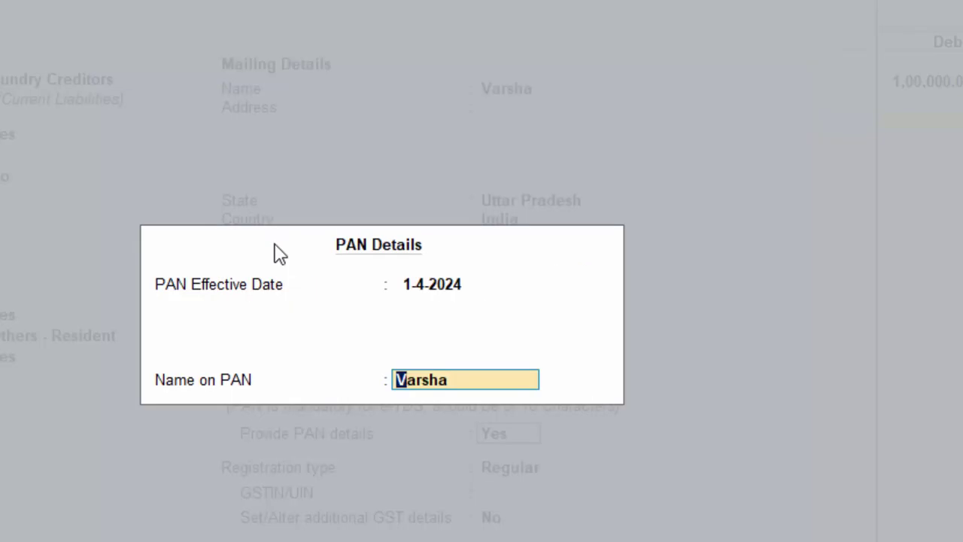
key("Return")
key("Return")
key("Return")
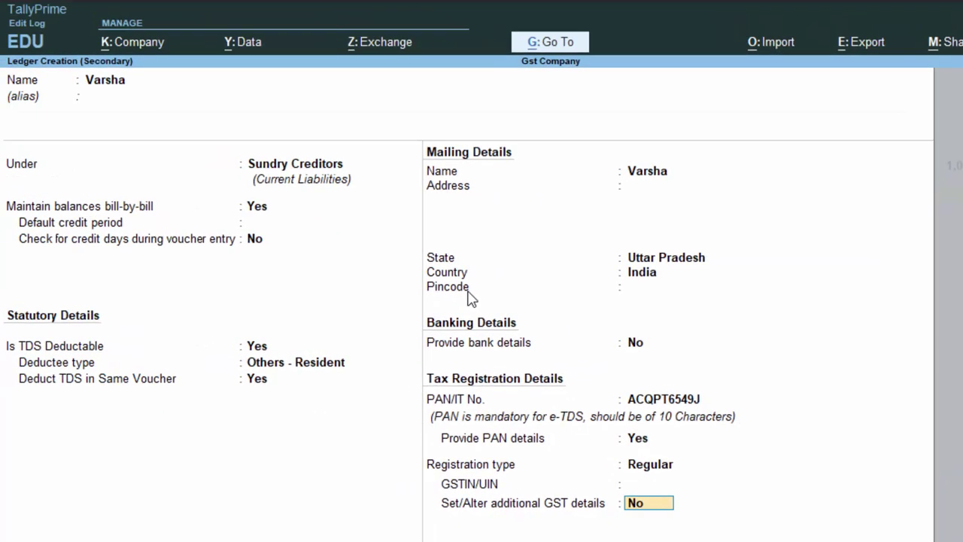
key("Return")
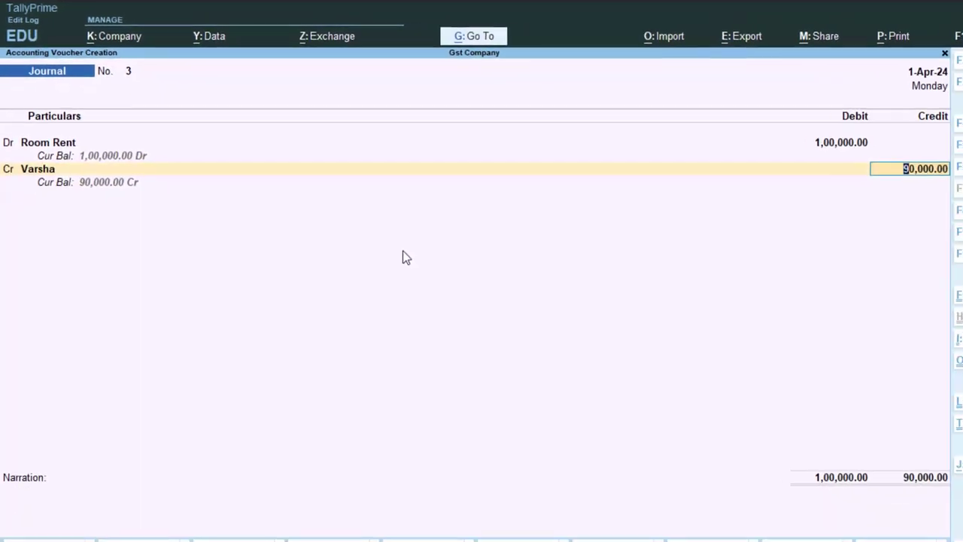
- Accept the 90,000.00 creditor credit with new bill references and credit Tds 10,000.00
key("Return")
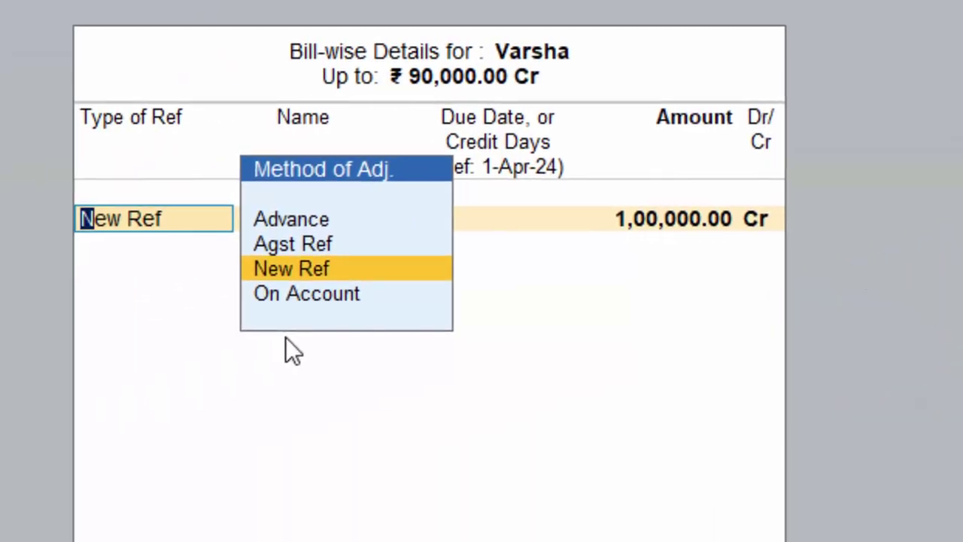
key("Return")
key("Return")
key("Return")
key("Return")
key("Return")
key("Return")
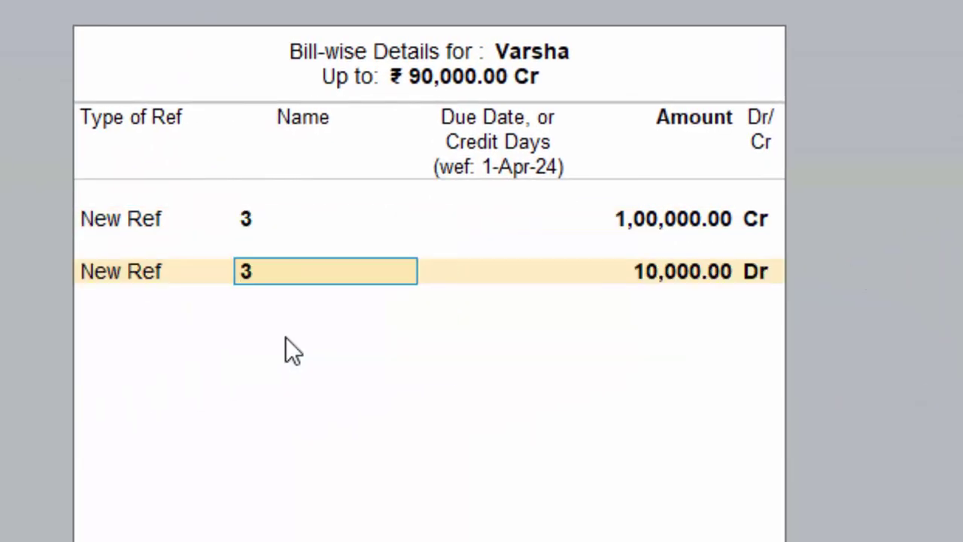
key("Return")
key("Return")
key("Return")
key("Return")
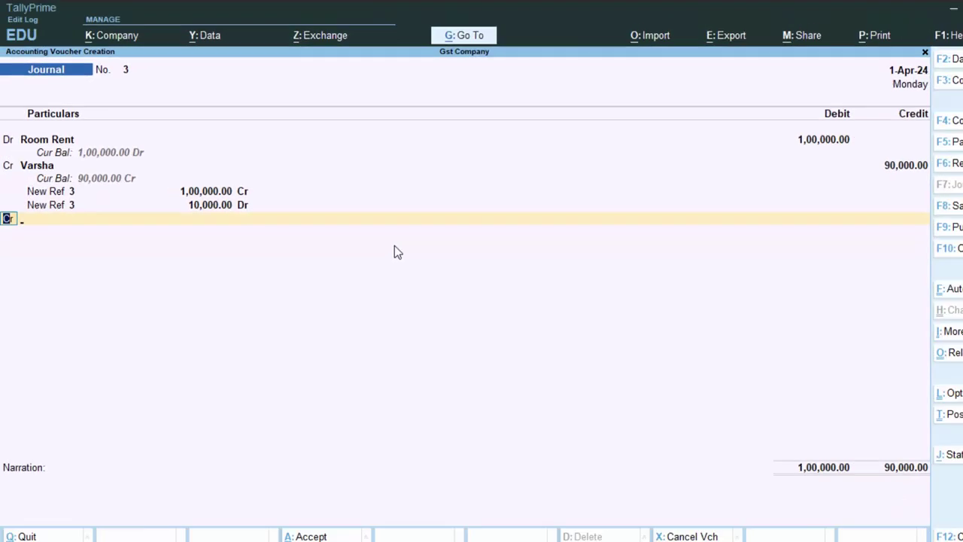
key("Return")
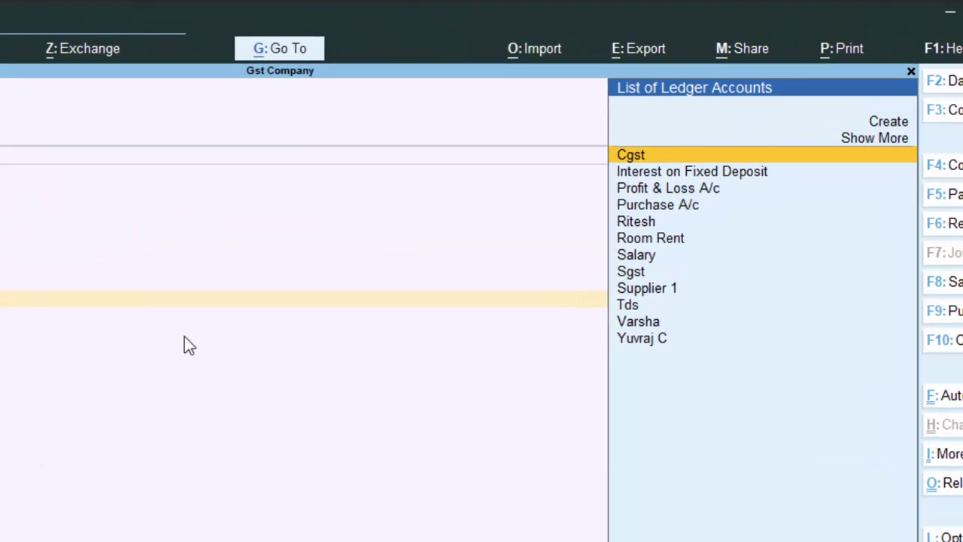
key("Down")
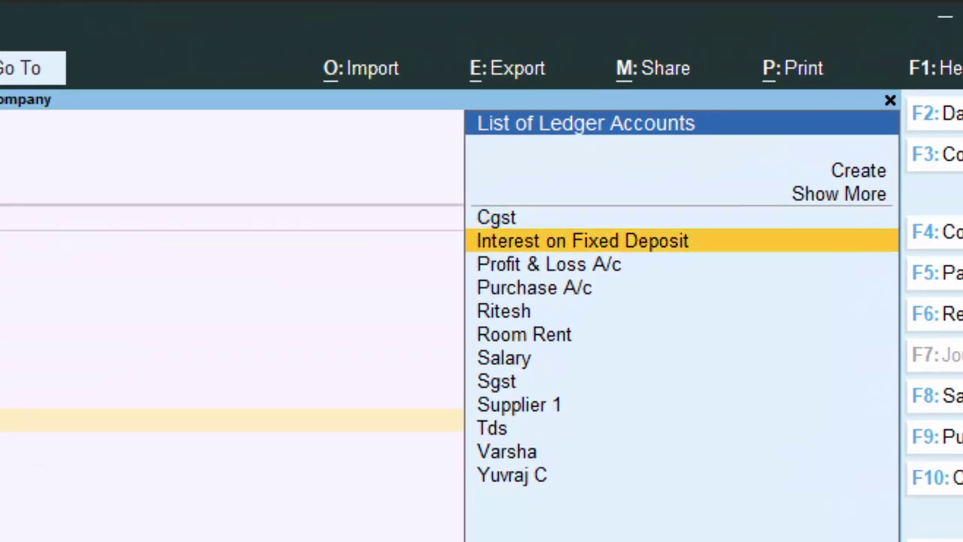
key("Down")
key("Down")
key("Down")
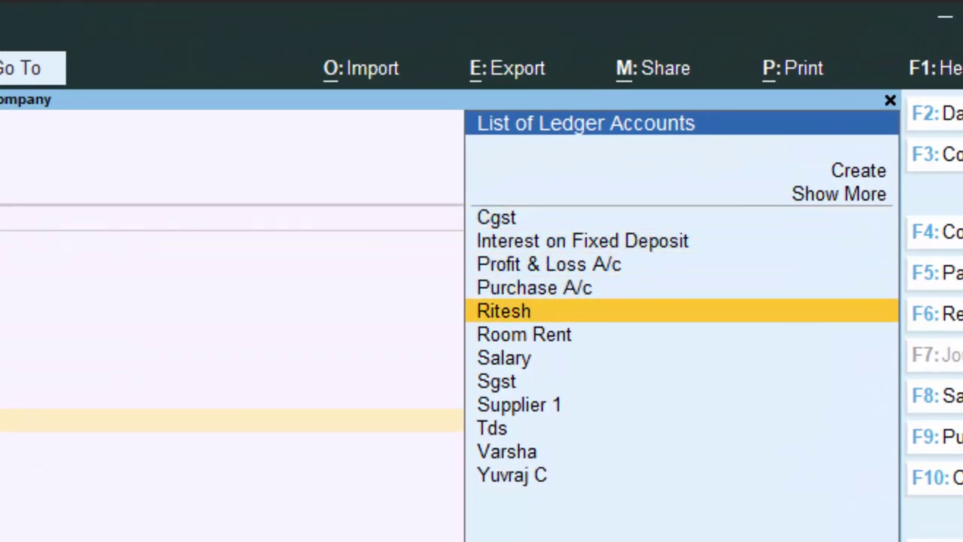
key("Down")
key("Down")
key("Down")
key("Down")
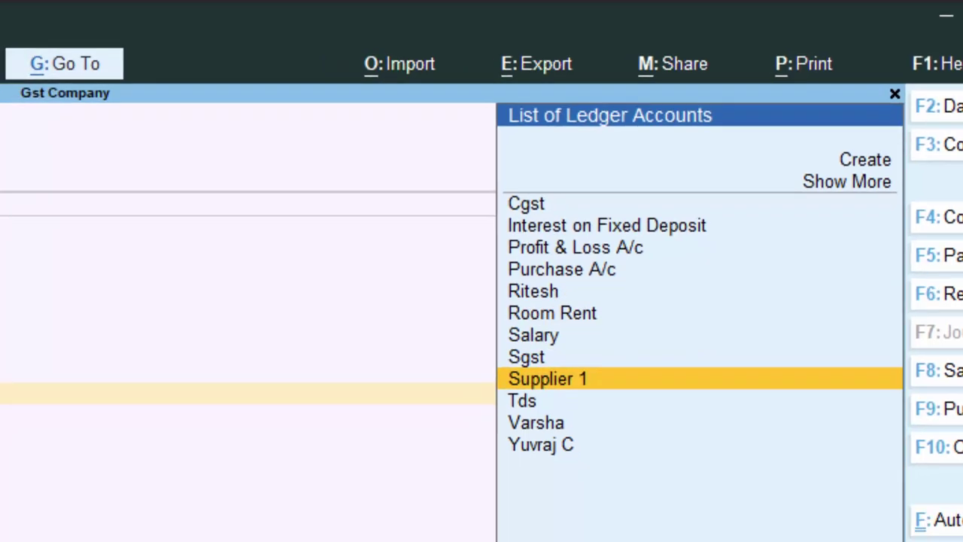
key("Down")
key("Return")
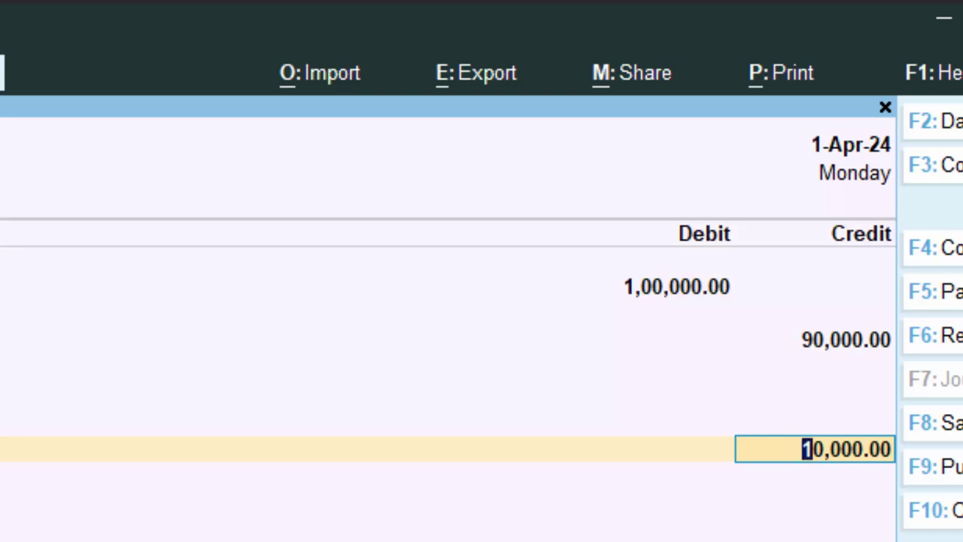
key("Return")
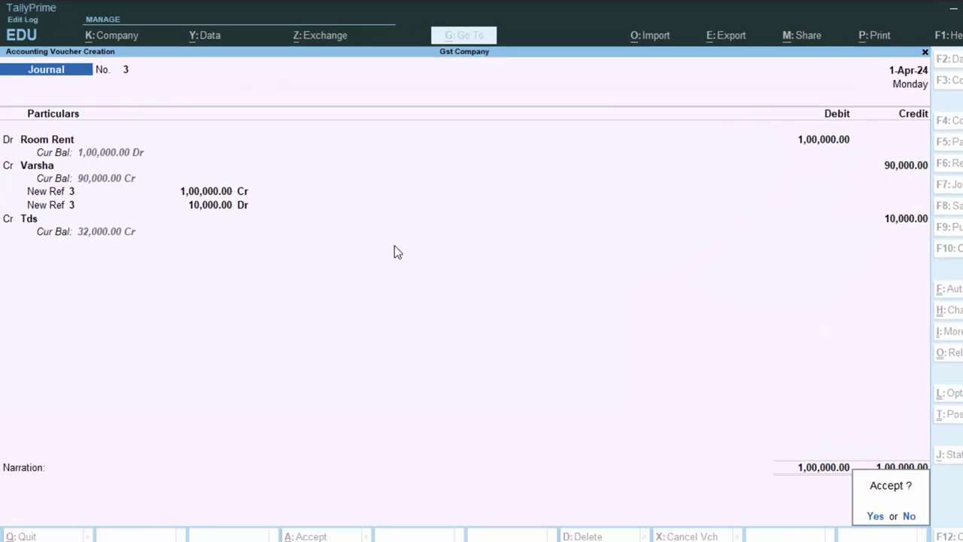
- Add the narration 'tds deducted' and save Journal No. 3
key("Escape")
type("tds")
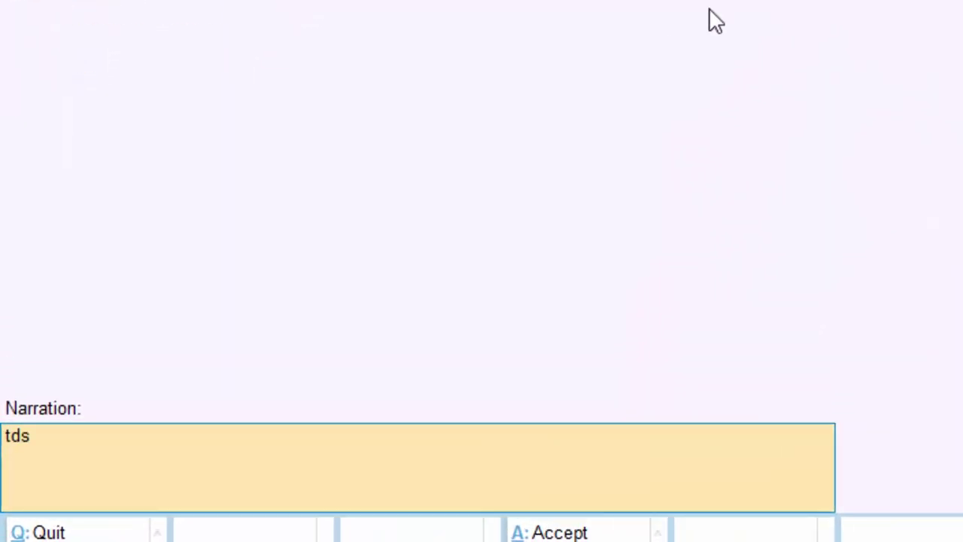
type(" deducte")
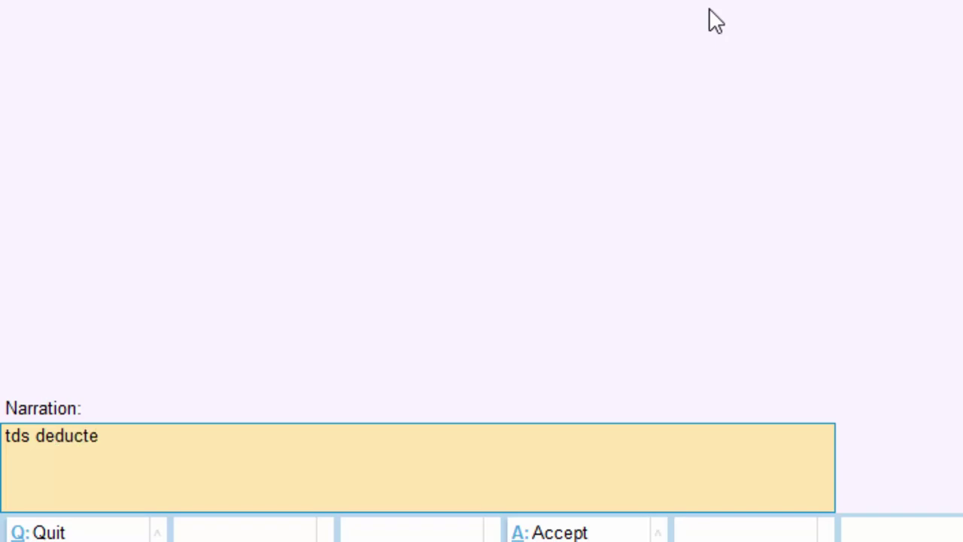
type("d")
key("Return")
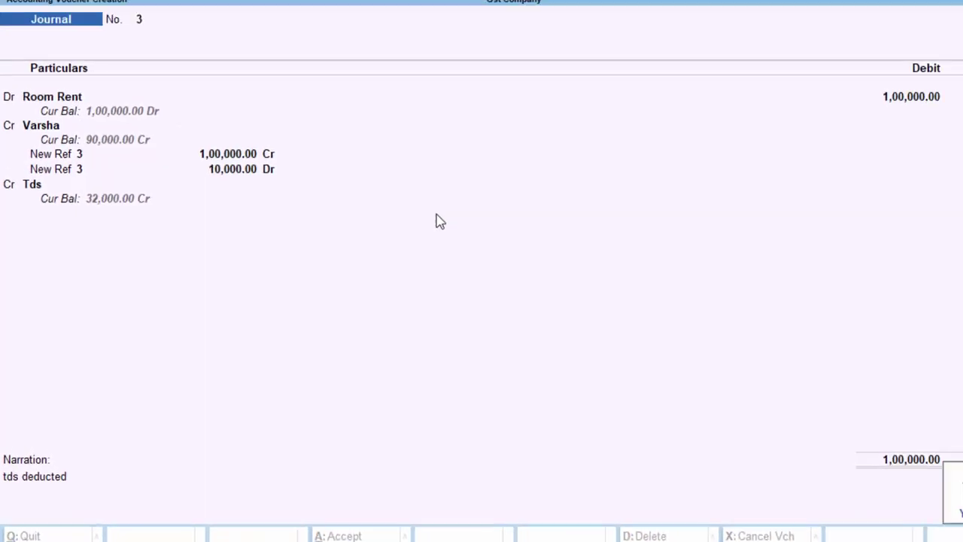
key("Return")
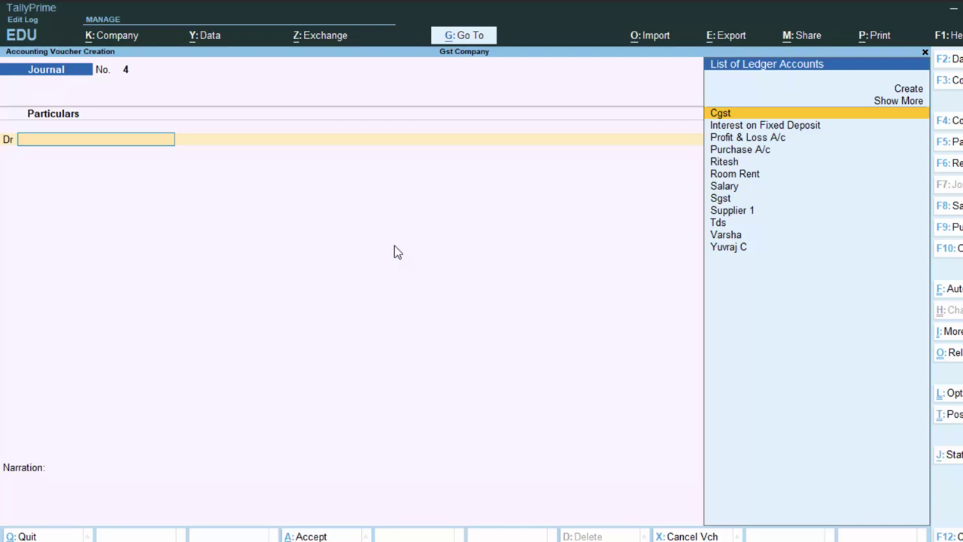